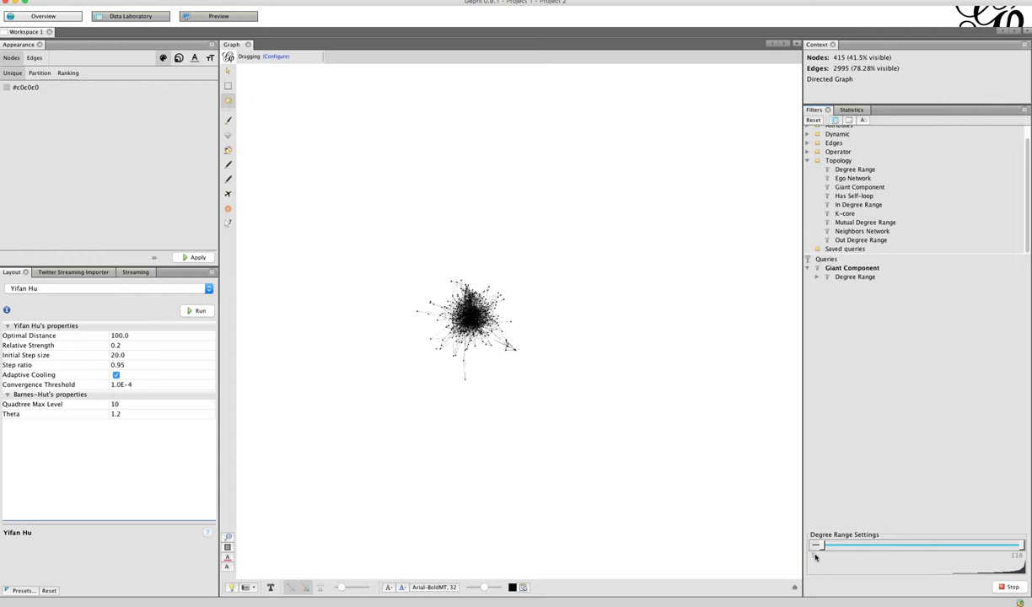
Raise the Degree Range filter's minimum to 48 and inspect the connections between the remaining nodes
scroll(490, 395, "up", 5)
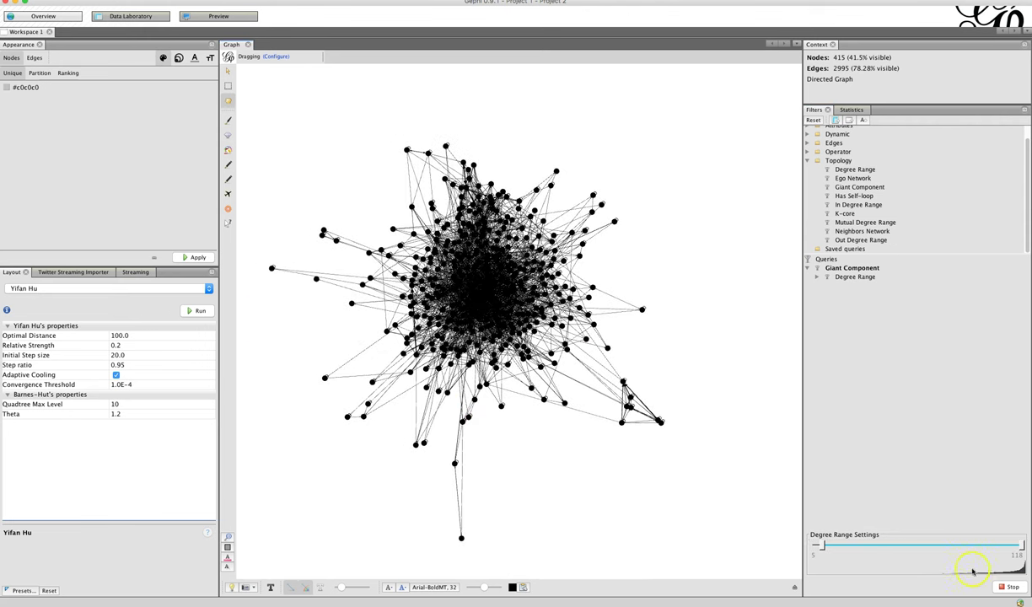
left_click_drag(822, 547, 898, 548)
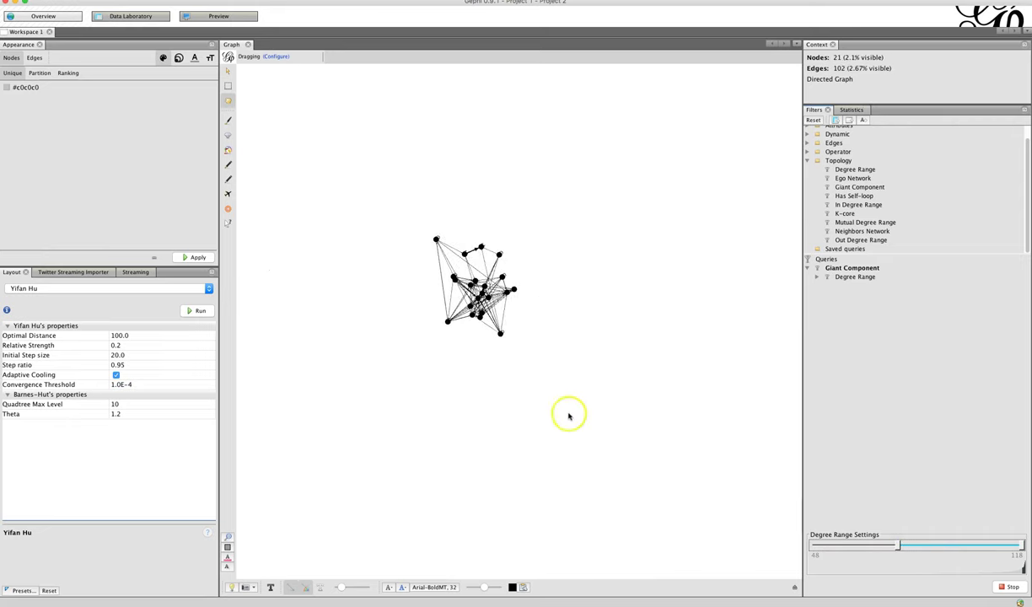
scroll(481, 362, "up", 5)
scroll(480, 362, "down", 5)
scroll(479, 355, "up", 3)
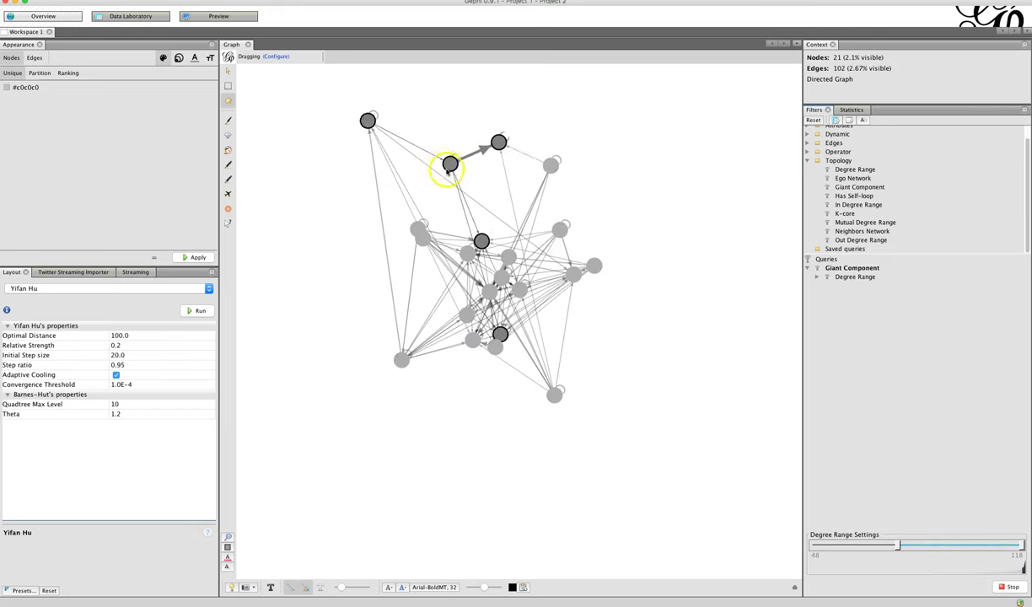
scroll(497, 302, "down", 3)
scroll(502, 310, "up", 2)
scroll(502, 316, "down", 2)
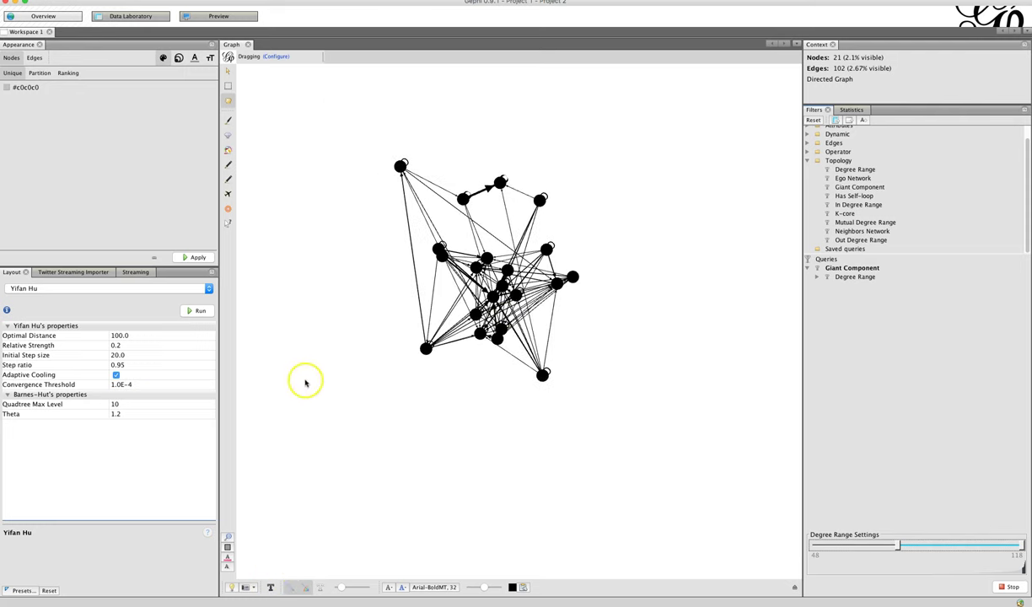
Show the node labels in the graph and run the Yifan Hu layout on the filtered network
left_click(270, 588)
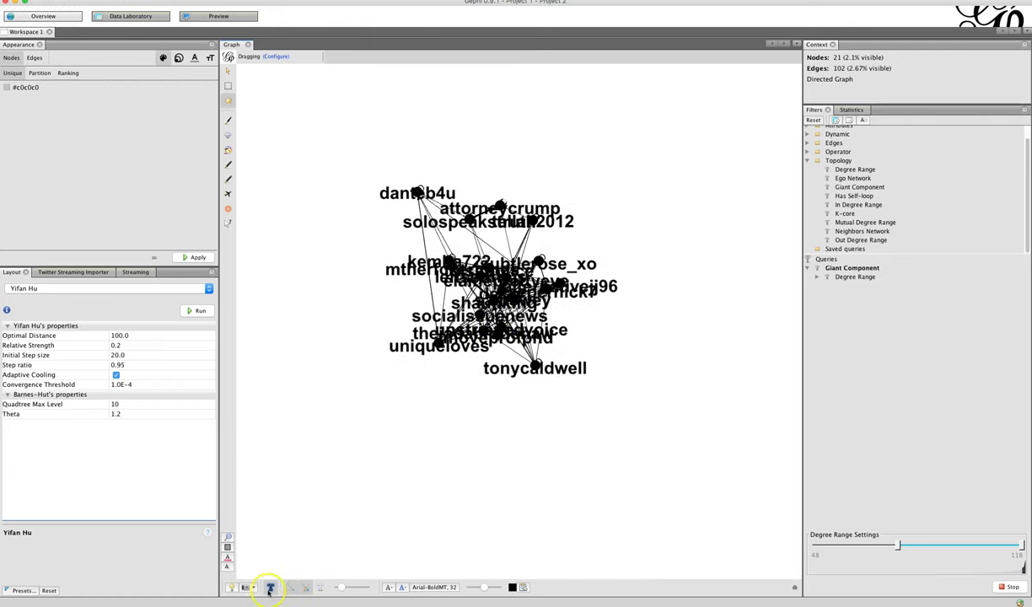
left_click(199, 312)
mouse_move(393, 248)
left_mouse_down()
mouse_move(453, 271)
mouse_move(439, 302)
mouse_move(490, 283)
mouse_move(514, 206)
mouse_move(525, 299)
mouse_move(201, 331)
left_mouse_up()
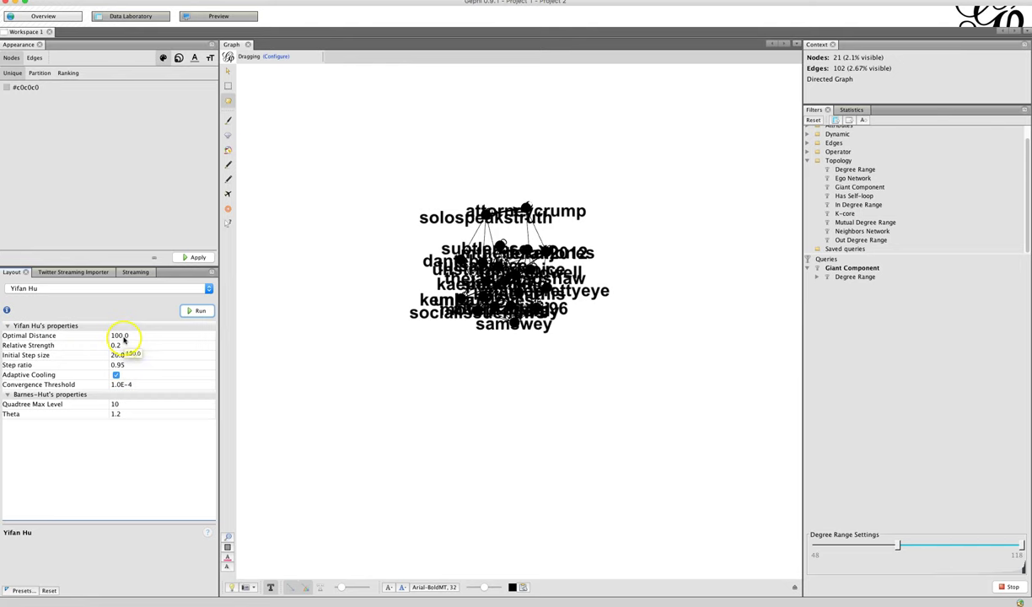
Set the Yifan Hu layout's Optimal Distance to 500 and rerun the layout to spread the nodes apart
left_click(123, 336)
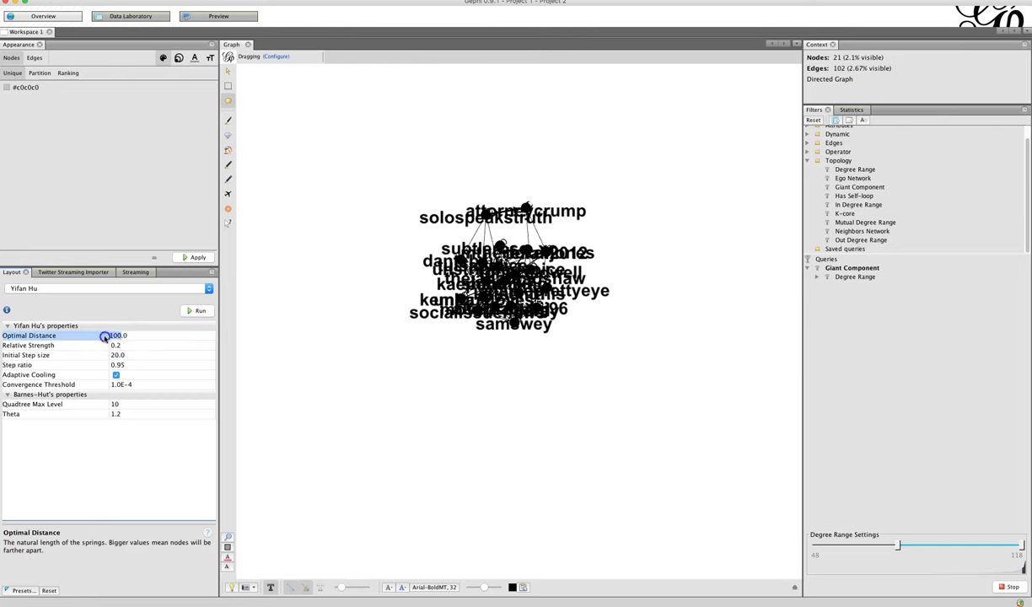
type("50")
left_click(198, 314)
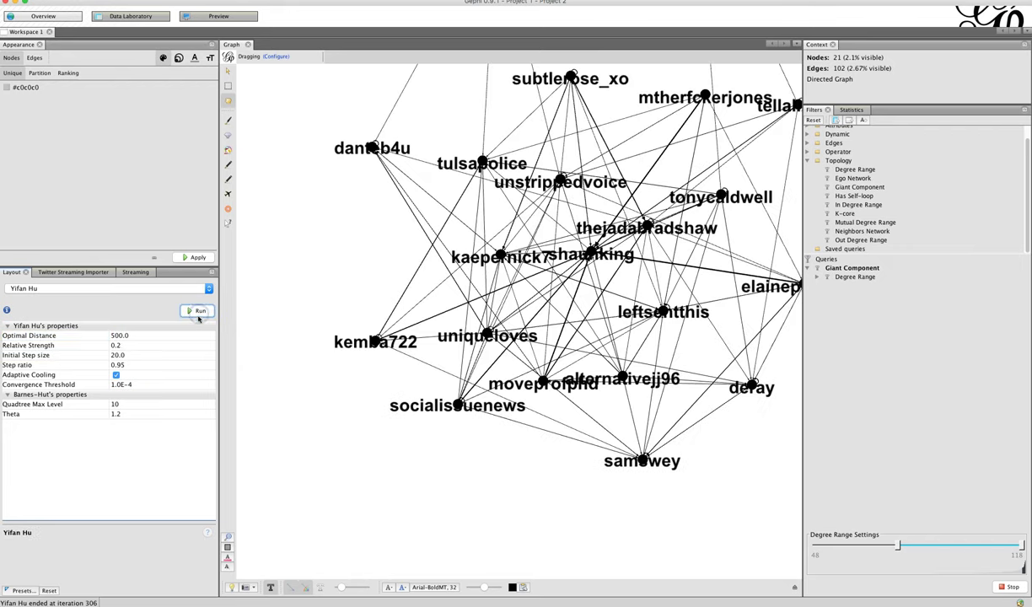
scroll(308, 277, "down", 2)
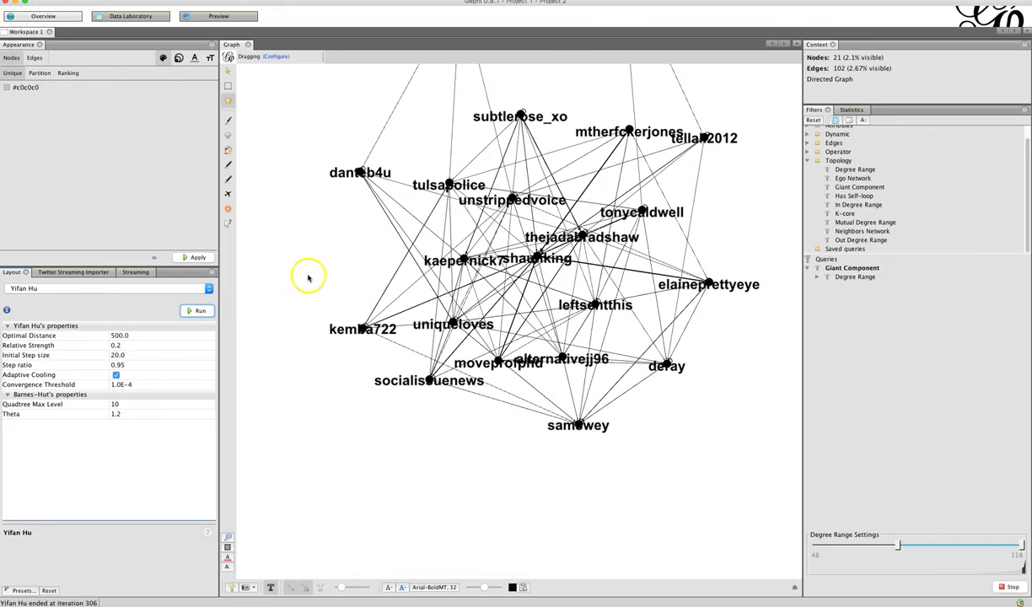
scroll(303, 277, "down", 2)
Reposition the crowded nodes in the graph individually so that their labels overlap less
left_click_drag(642, 255, 610, 384)
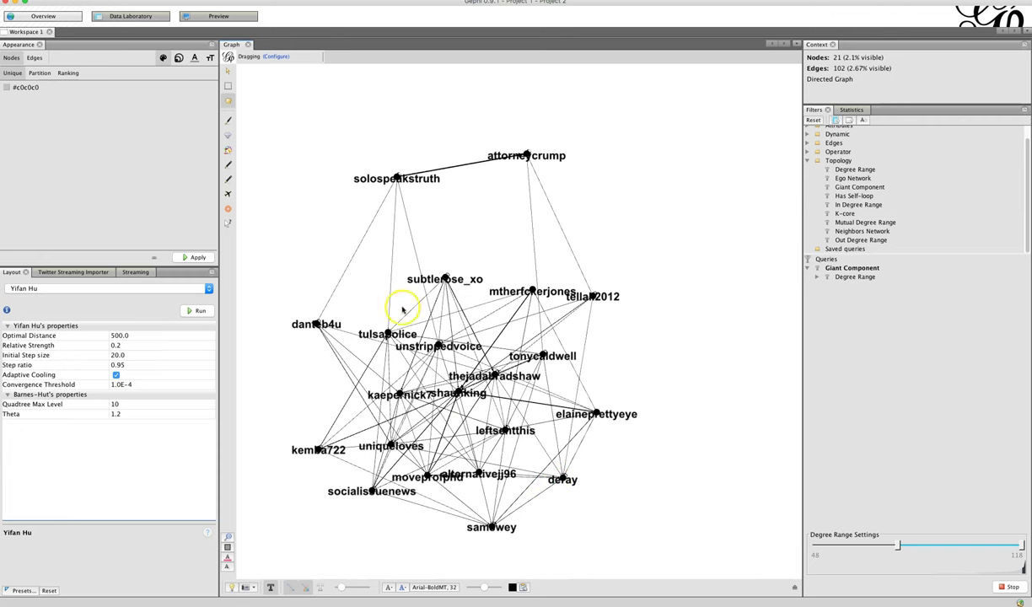
left_click_drag(453, 392, 476, 403)
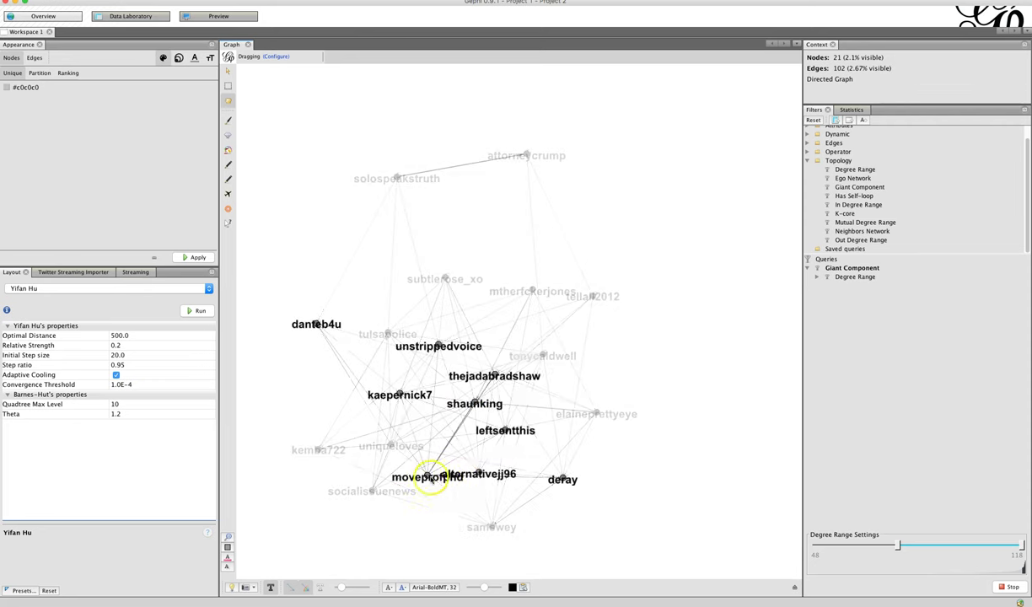
left_click_drag(479, 473, 485, 463)
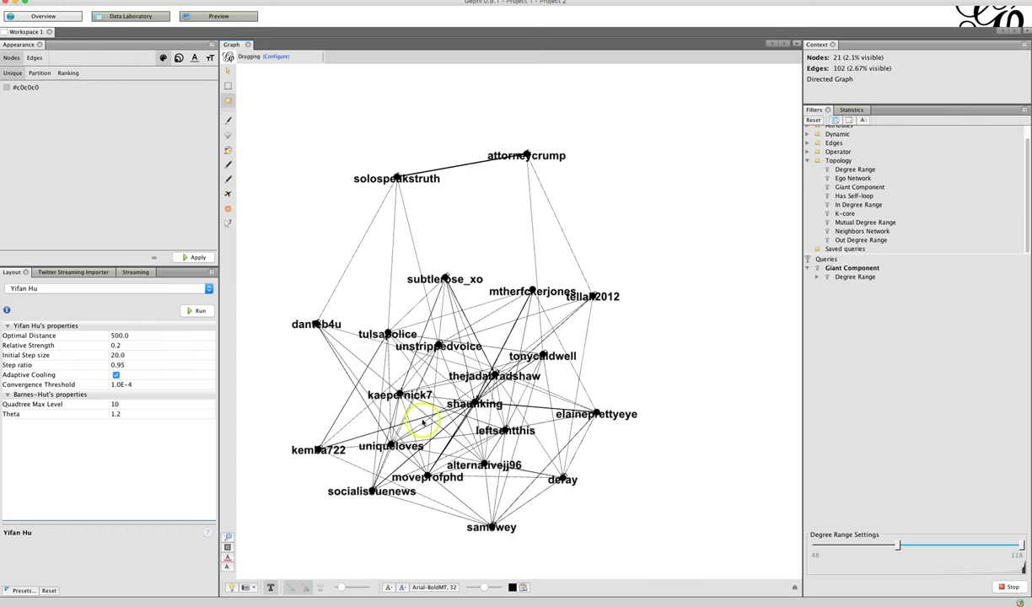
left_click_drag(399, 395, 357, 393)
left_click_drag(387, 334, 380, 317)
left_click(306, 328)
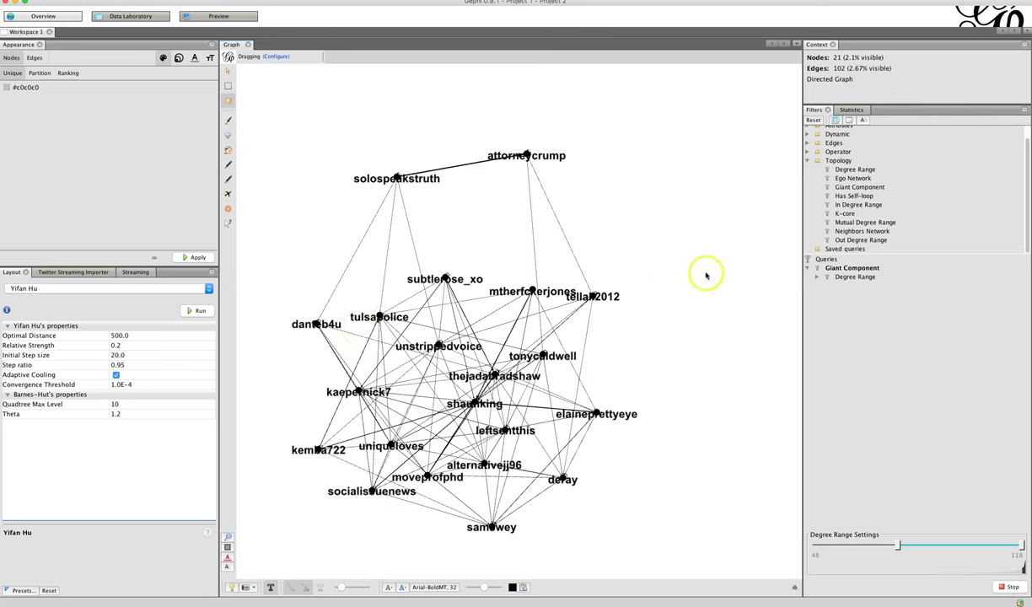
left_click_drag(593, 297, 611, 309)
left_click(516, 398)
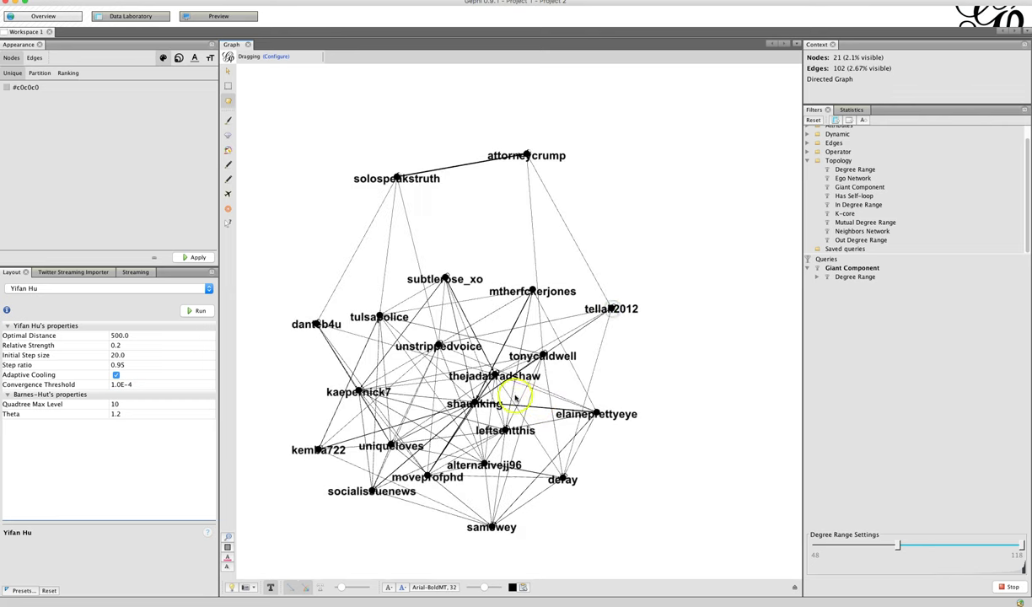
left_click_drag(543, 355, 547, 346)
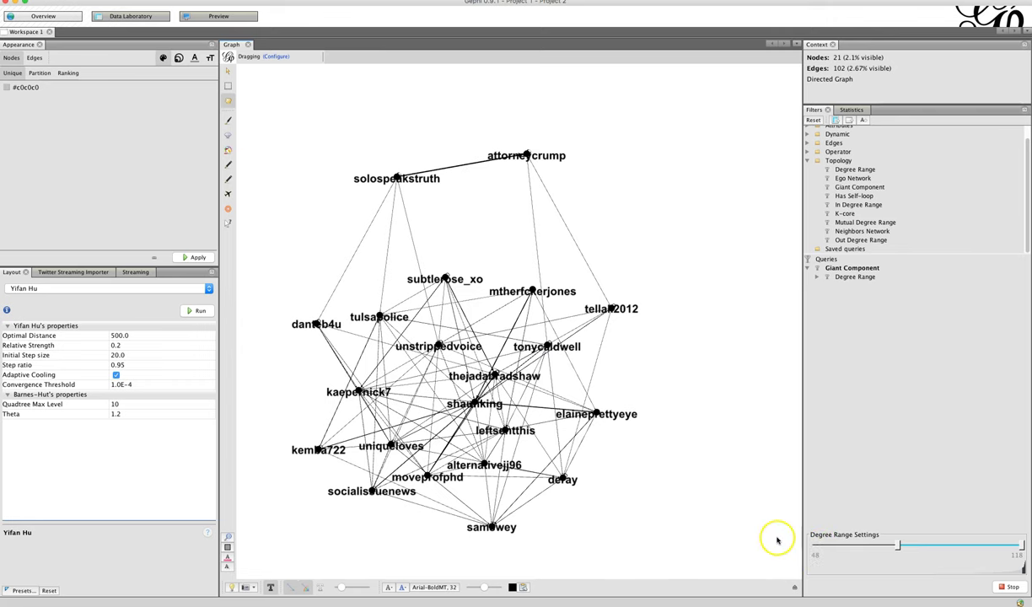
left_click_drag(601, 503, 607, 495)
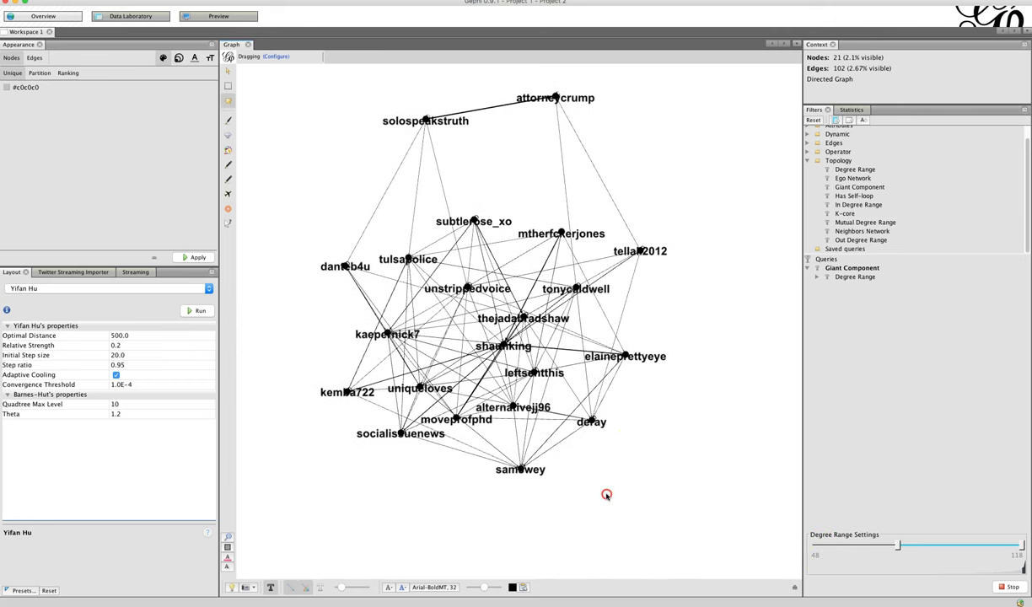
Lower the Degree Range filter's minimum to 5 and rerun the Yifan Hu layout on the larger network
left_click_drag(898, 546, 825, 546)
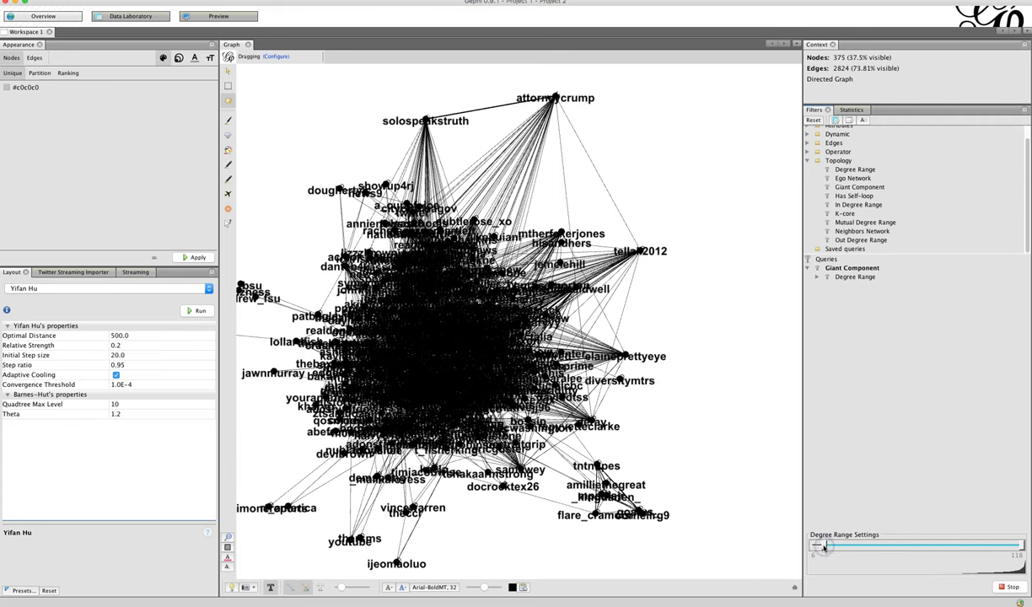
left_click_drag(822, 547, 823, 546)
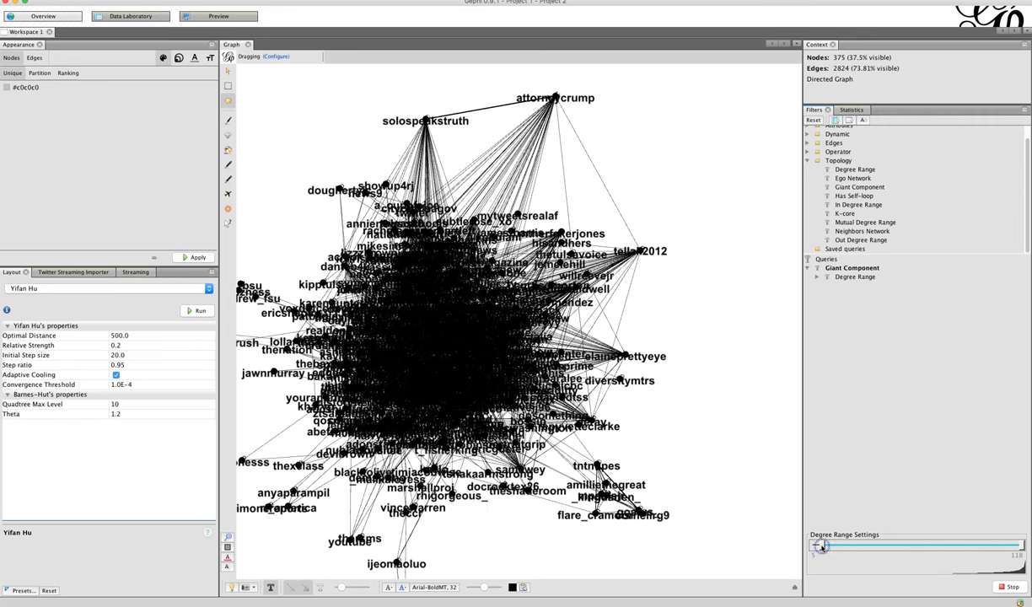
left_click_drag(678, 411, 690, 408)
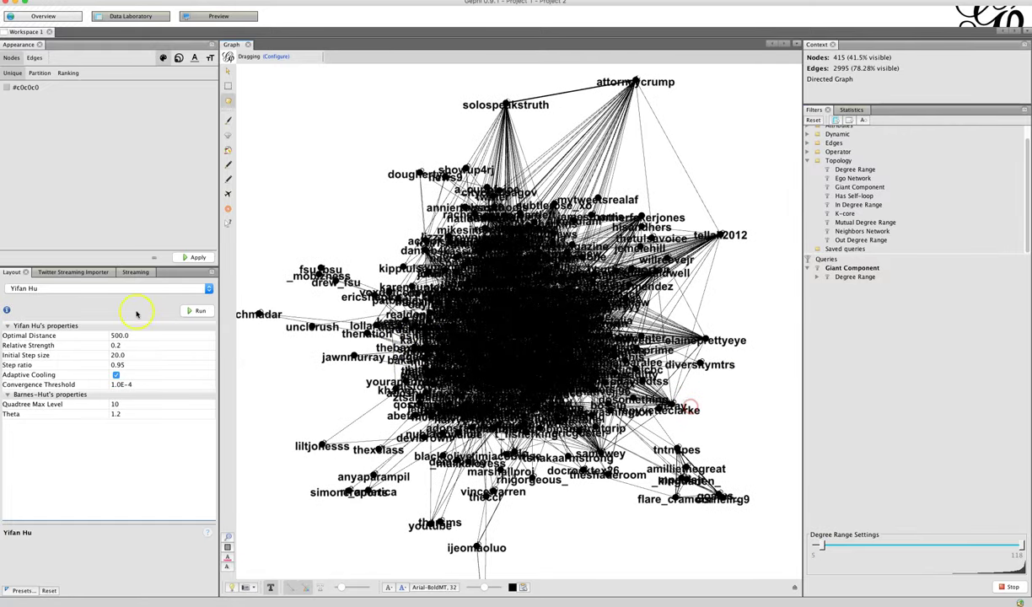
left_click(186, 313)
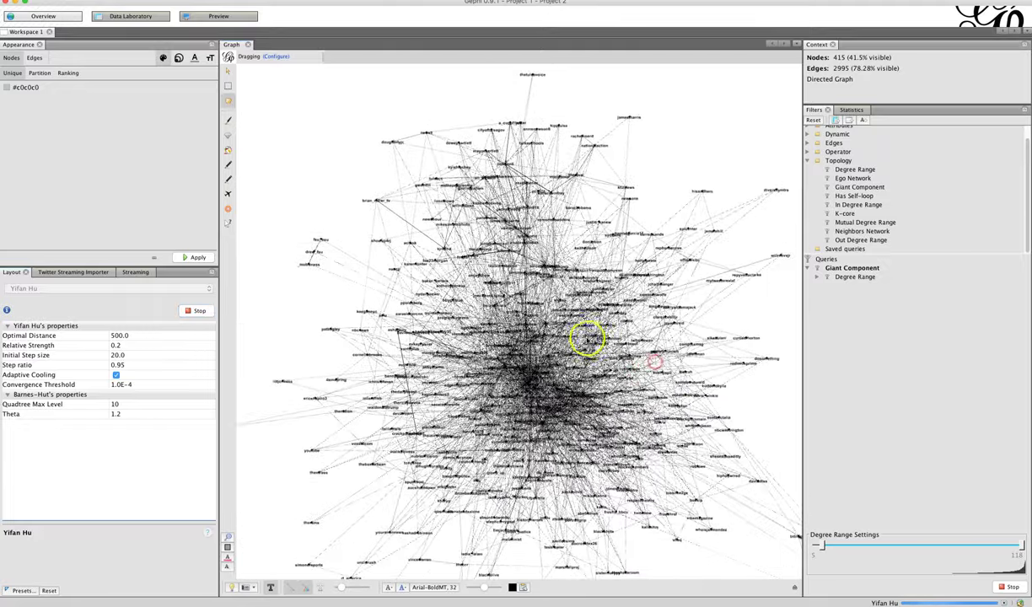
left_click(371, 323)
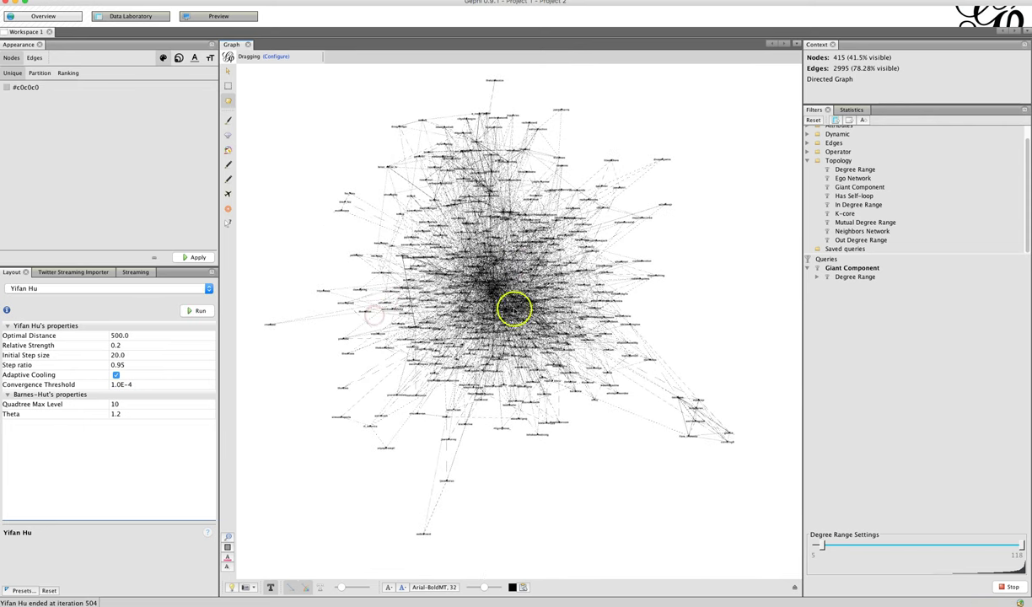
Examine the labelled nodes in the small outlying cluster and around the lower edge of the network
scroll(713, 392, "up", 10)
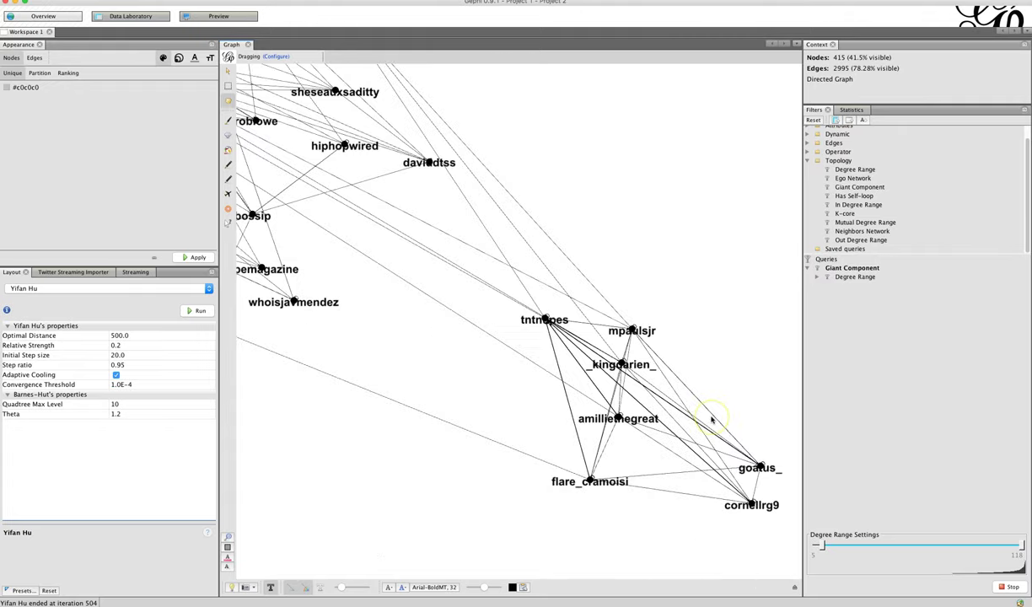
left_click(746, 388)
left_click_drag(747, 388, 750, 389)
scroll(574, 393, "down", 6)
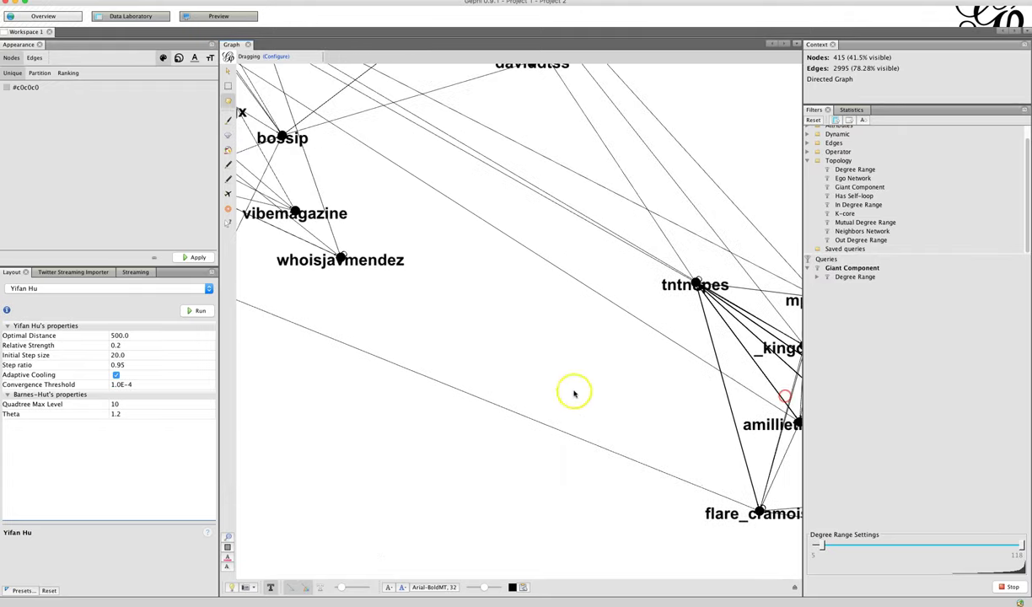
scroll(378, 415, "down", 4)
left_click_drag(378, 415, 415, 426)
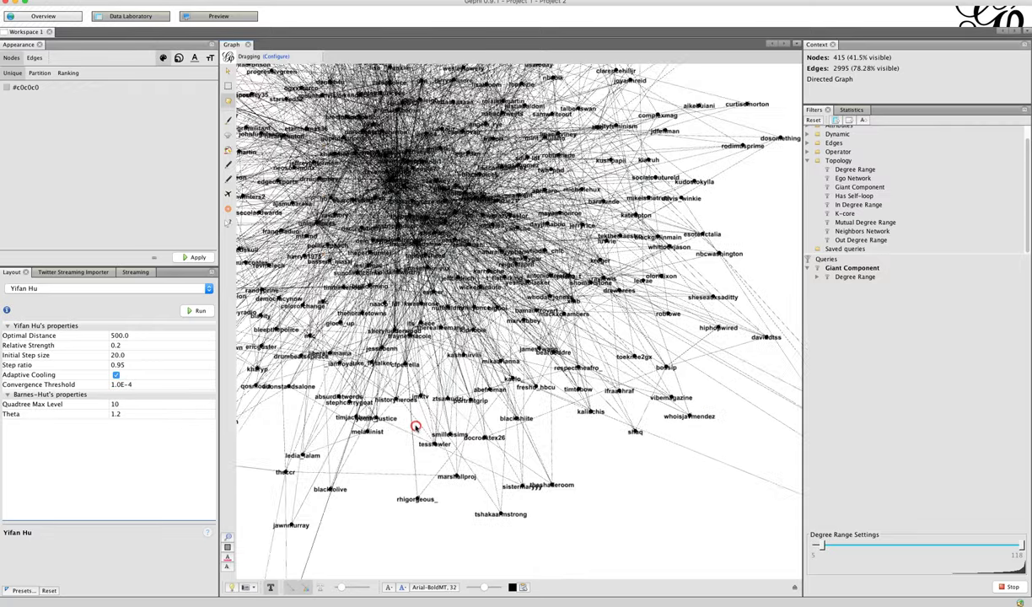
mouse_move(472, 455)
left_mouse_down()
mouse_move(518, 471)
mouse_move(535, 460)
mouse_move(535, 473)
mouse_move(509, 450)
left_mouse_up()
scroll(509, 447, "down", 3)
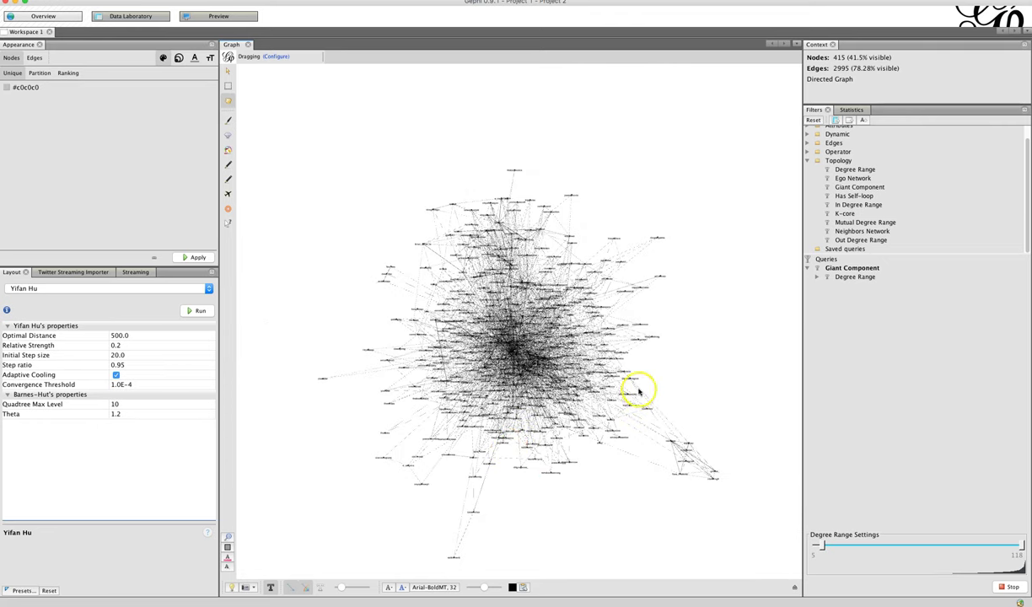
scroll(640, 391, "up", 1)
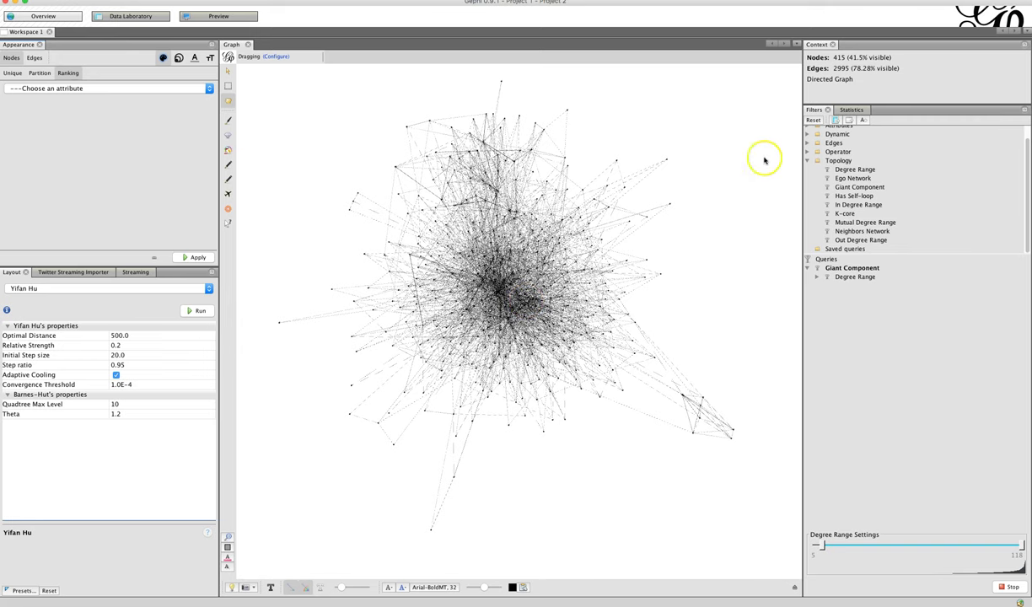
Calculate the Network Diameter statistic with the Directed option, without normalizing centralities, and close the report
left_click(849, 109)
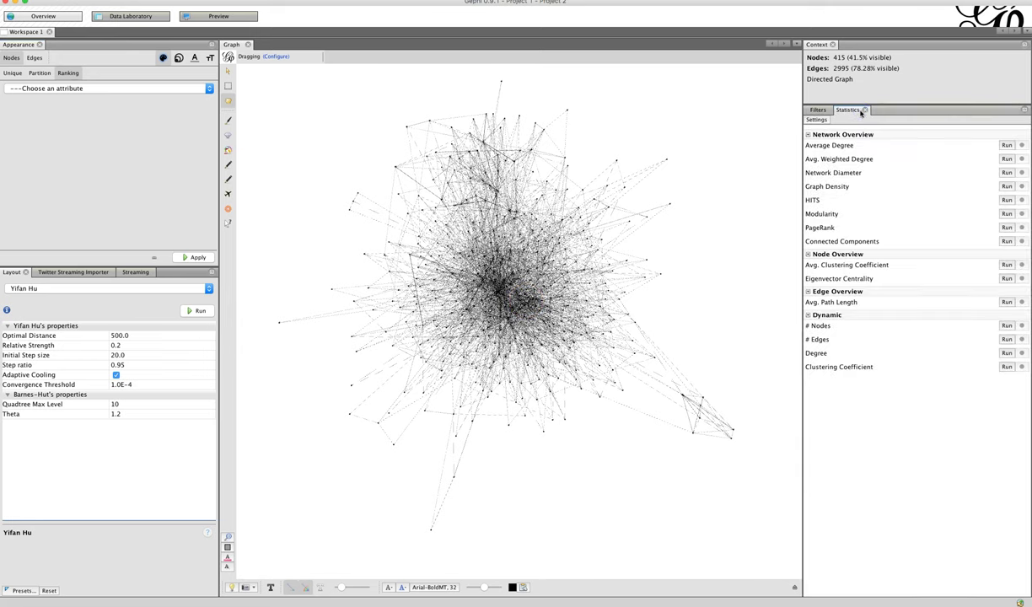
left_click(1005, 173)
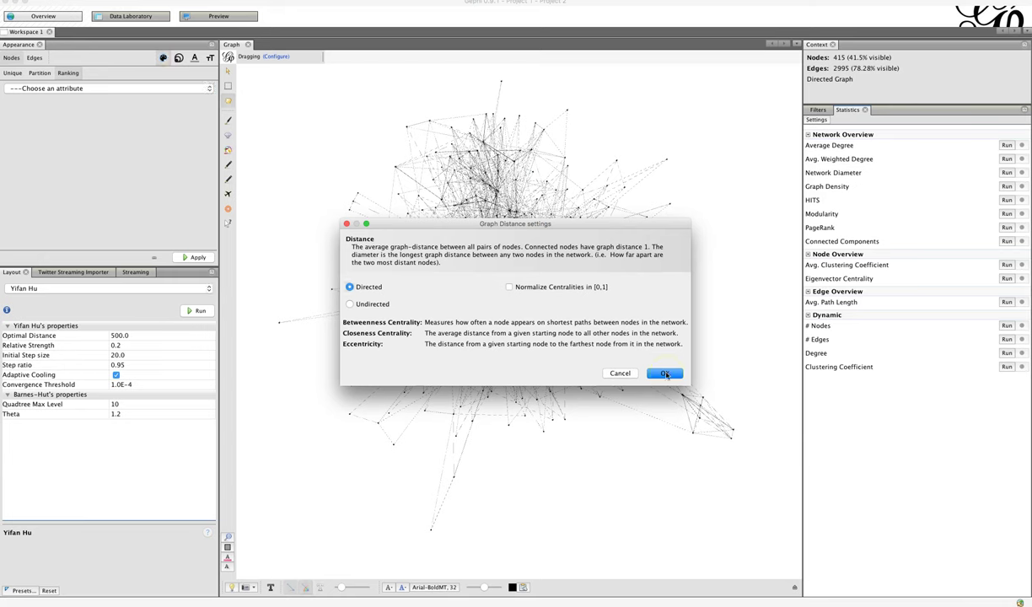
left_click(629, 376)
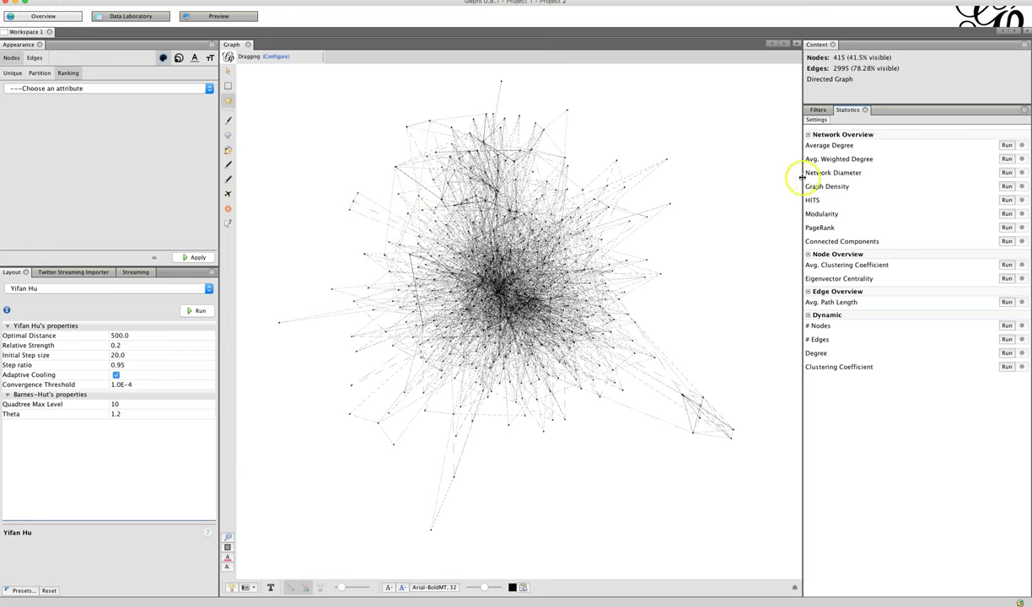
left_click(1007, 172)
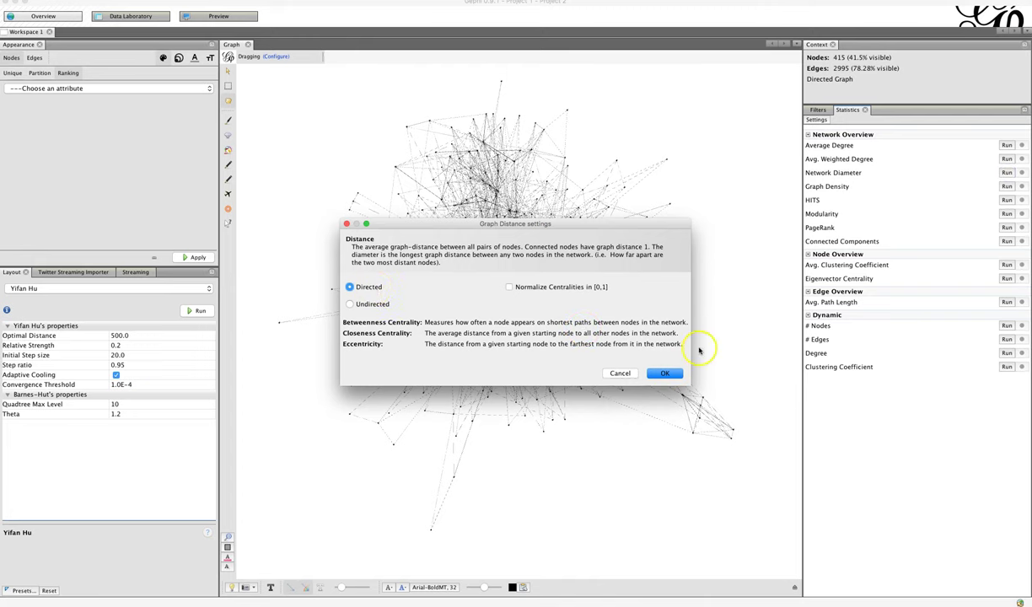
left_click(666, 373)
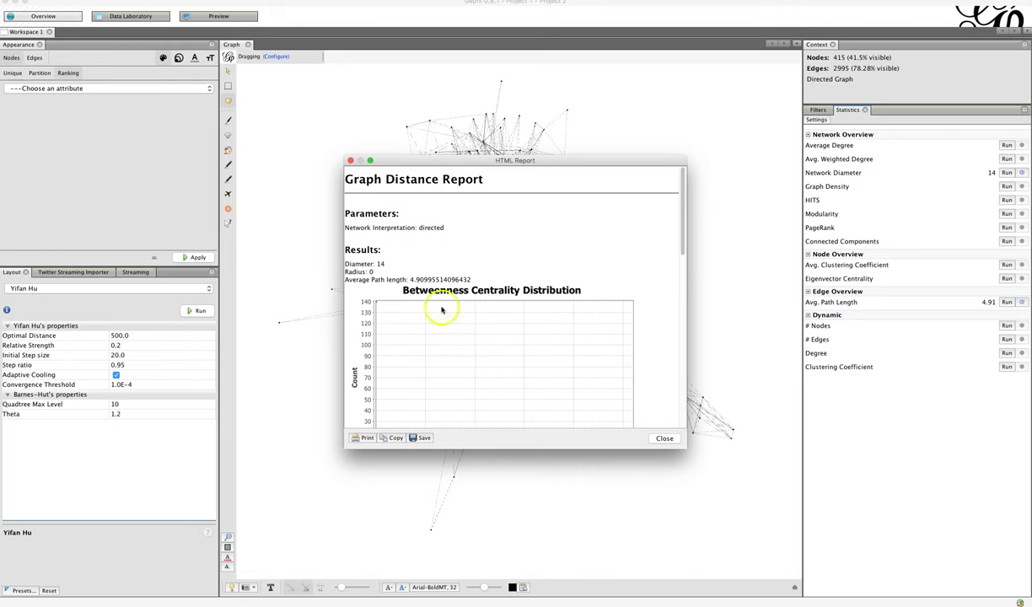
left_click(664, 439)
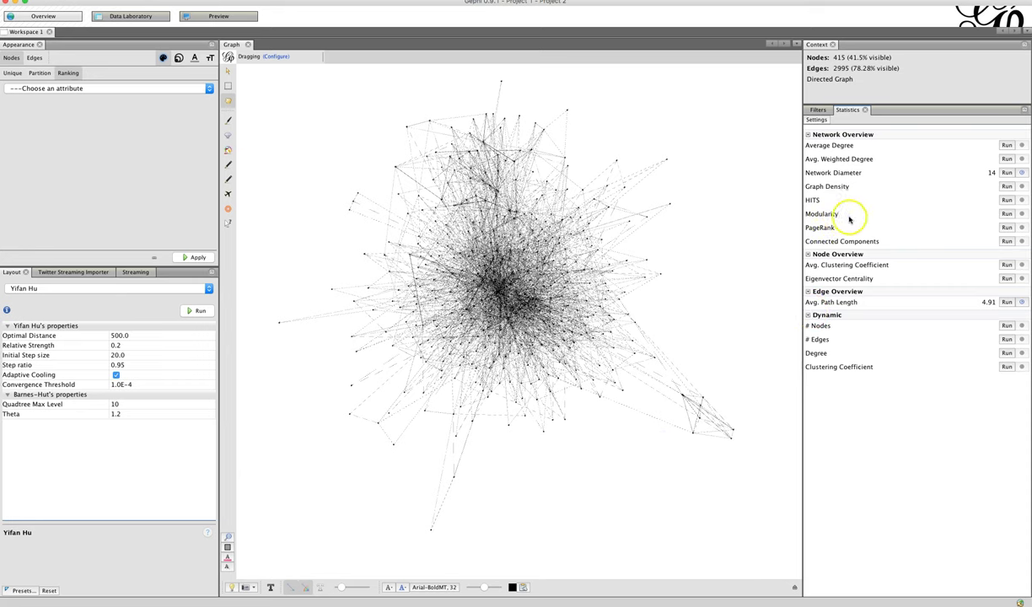
Run the Modularity statistic with Randomize and Use weights enabled and a resolution of 1.0
left_click(1006, 214)
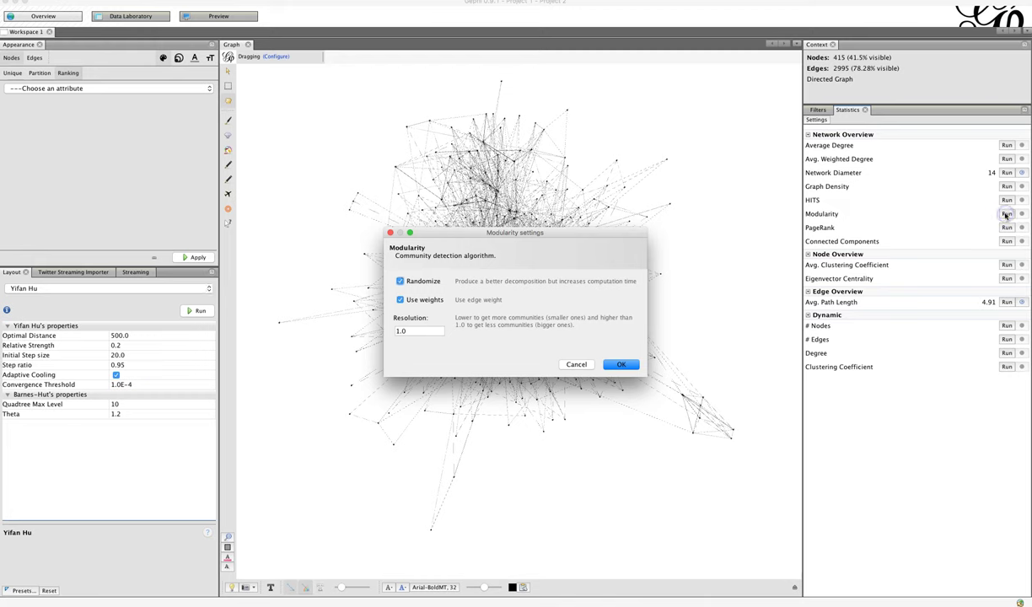
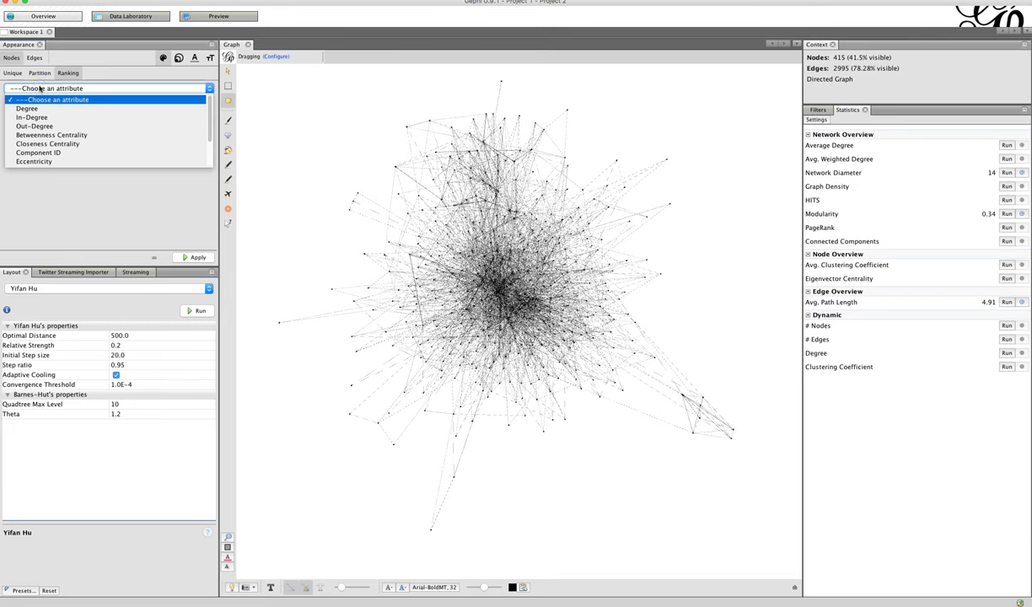
Colour the nodes by the Modularity Class partition, giving class 1 blue and class 7 pink
left_click(39, 72)
left_click(34, 90)
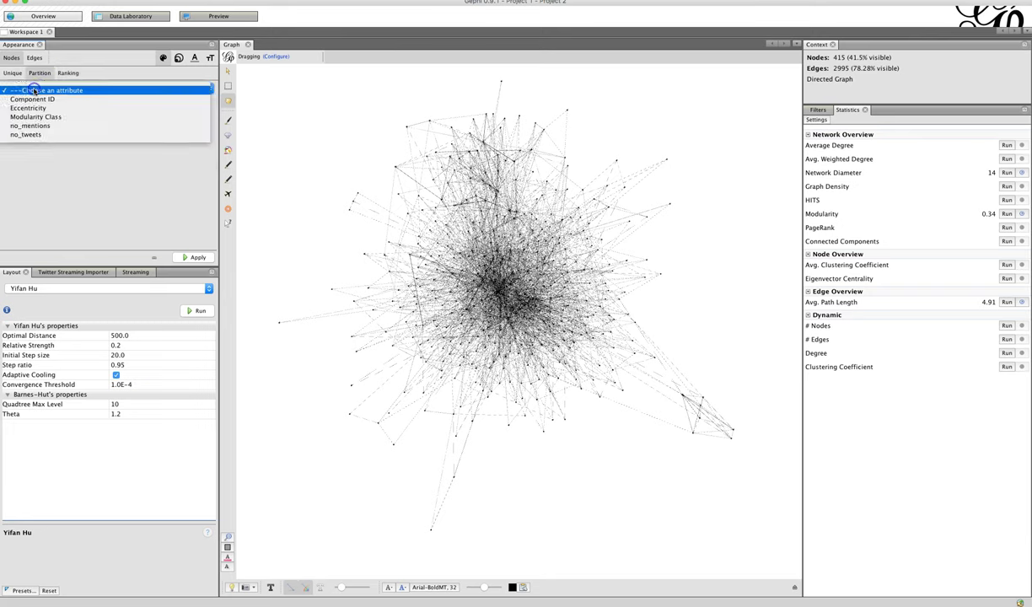
left_click(42, 117)
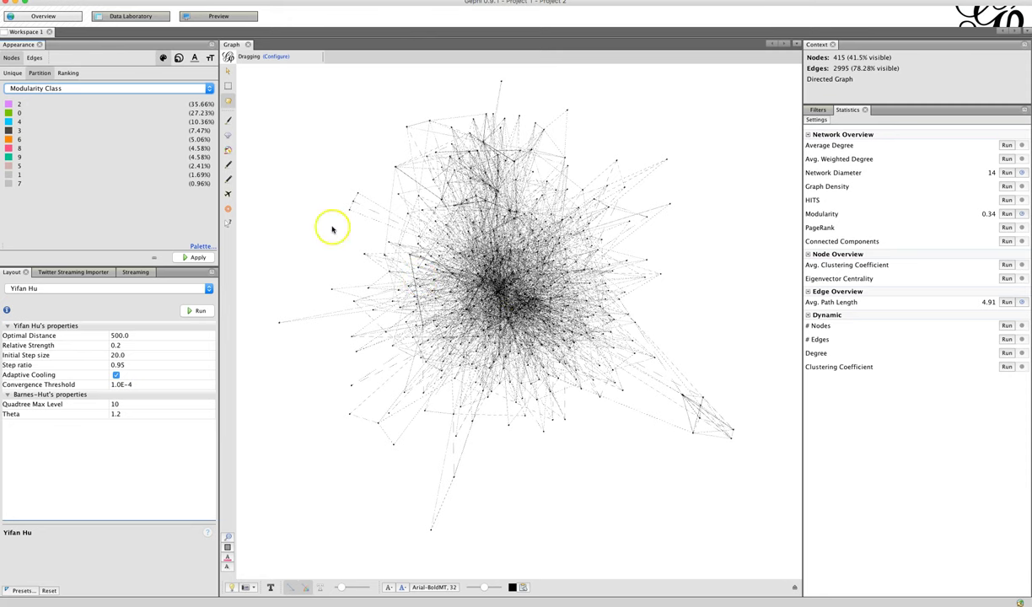
left_click(9, 175)
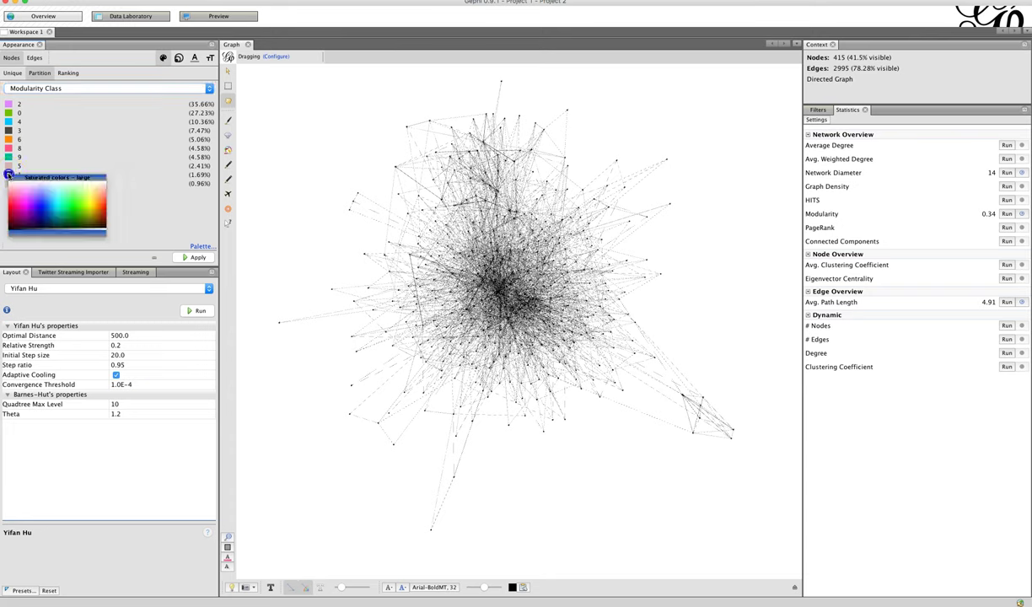
left_click(44, 200)
left_click(9, 183)
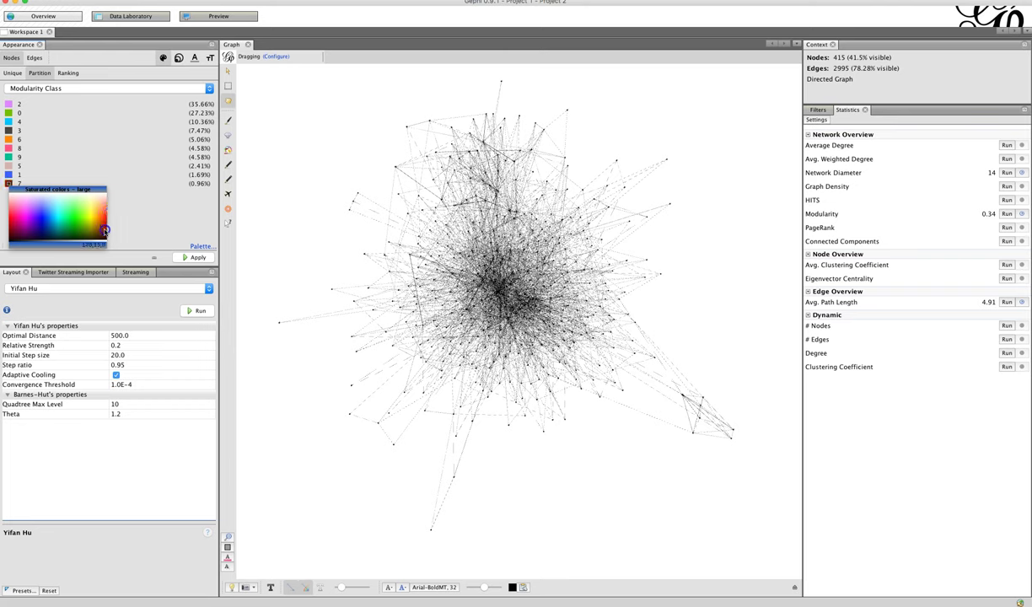
left_click(17, 212)
left_click(191, 257)
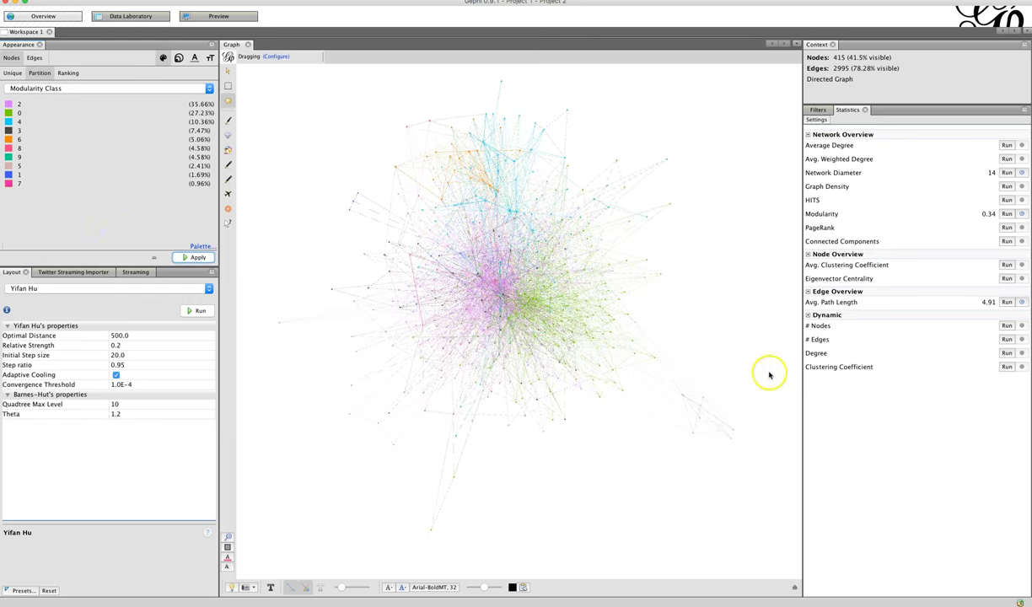
Examine the coloured communities around the centre of the network and their connections
scroll(530, 312, "up", 5)
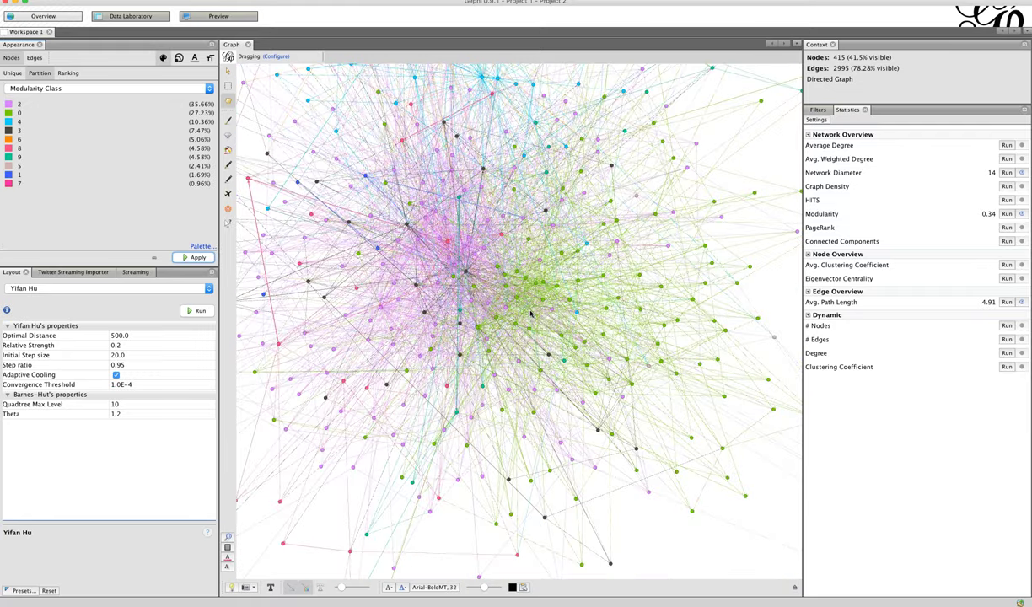
scroll(529, 312, "up", 2)
scroll(531, 314, "up", 2)
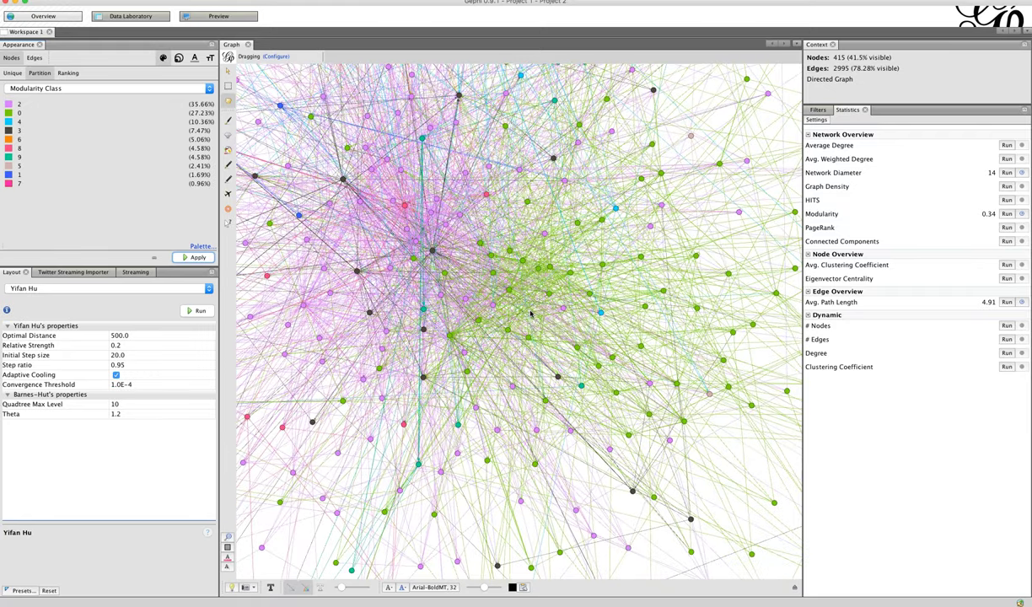
scroll(531, 314, "down", 2)
left_click(362, 276)
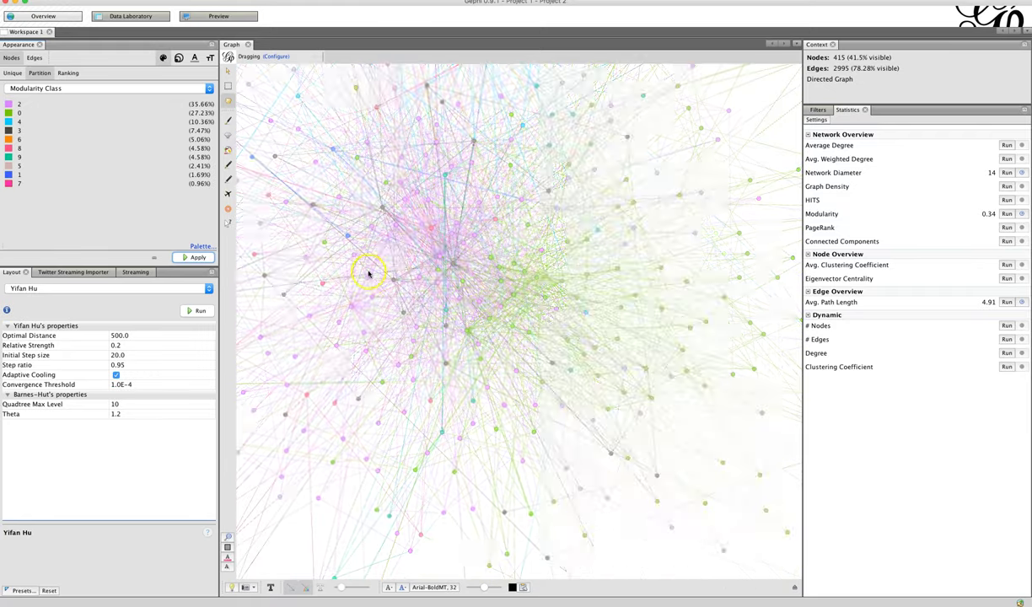
left_click(406, 245)
left_click_drag(406, 245, 388, 216)
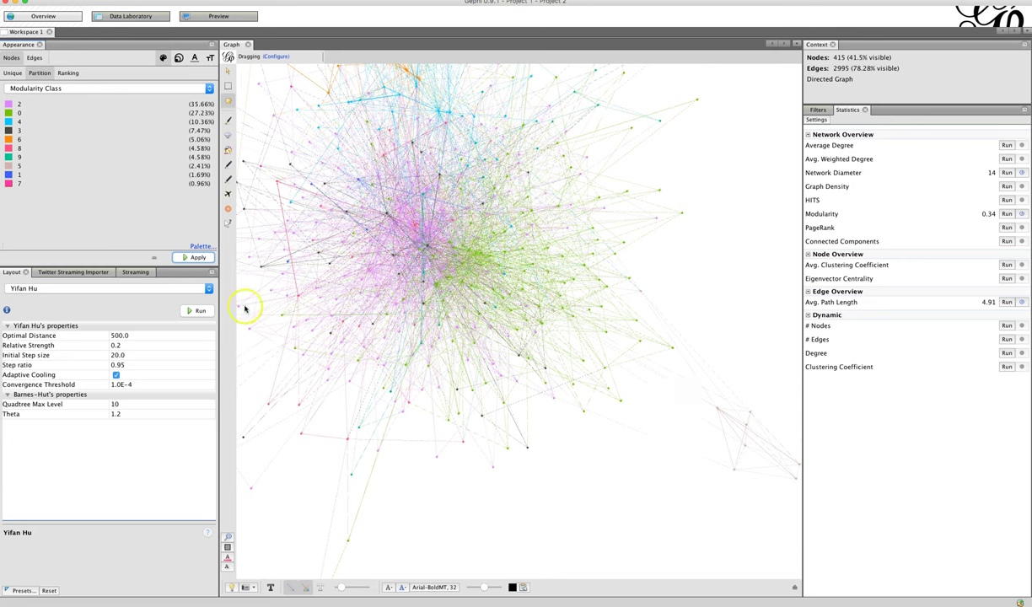
Change modularity class 5 to a violet-blue colour and apply it to the graph
left_click(10, 167)
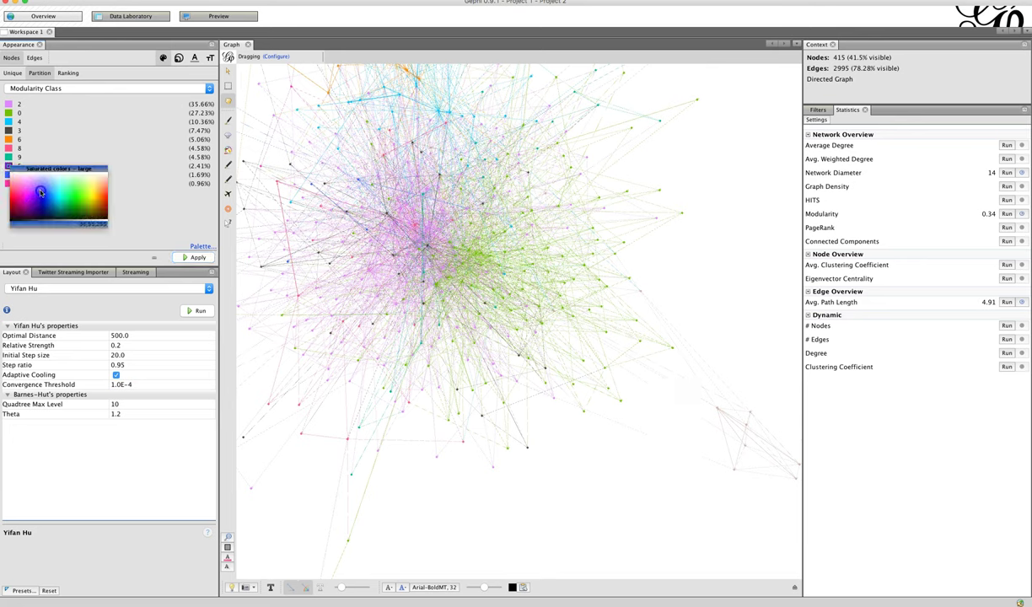
left_click(40, 192)
left_click(192, 256)
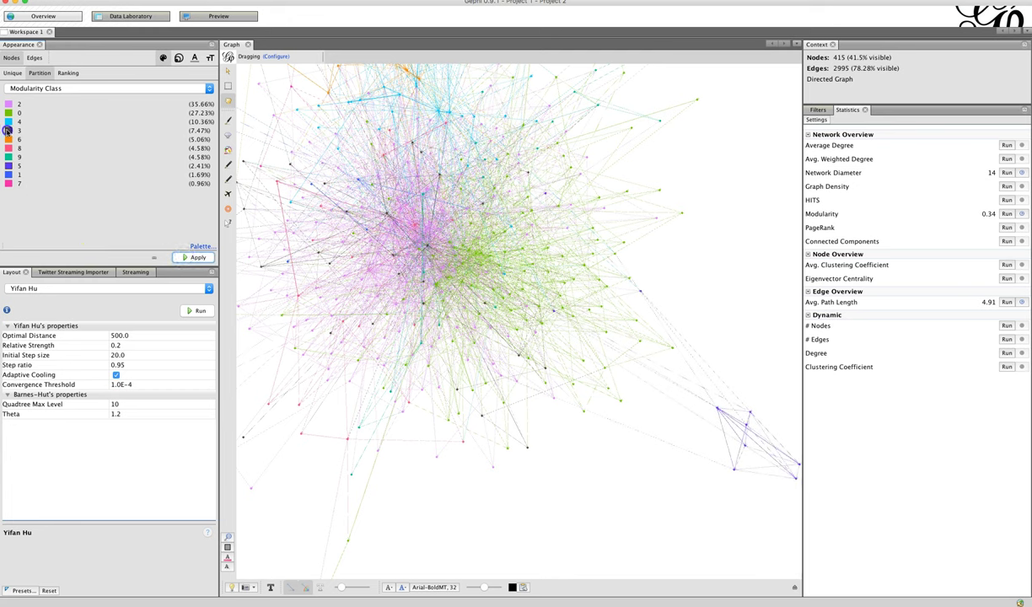
Try cyan, dark green and purple in turn as the colour of modularity class 3, applying each
left_click(8, 131)
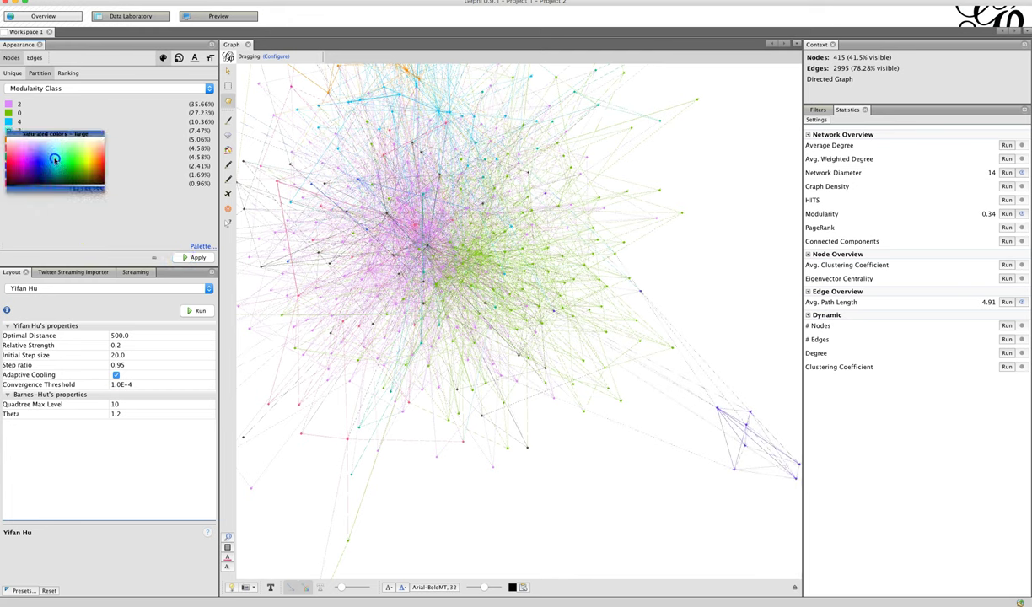
left_click(54, 160)
left_click(193, 257)
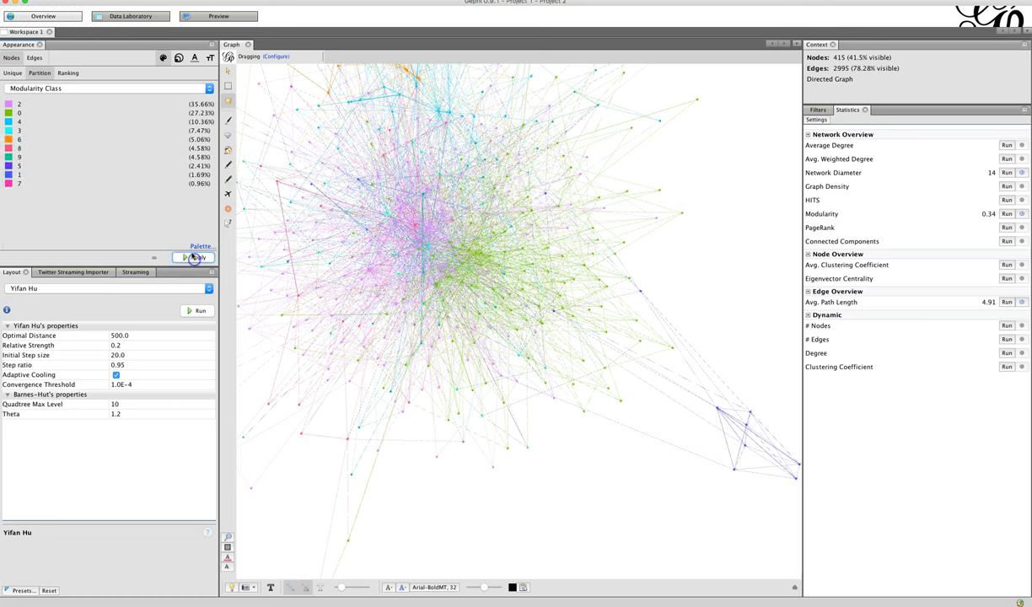
left_click(11, 131)
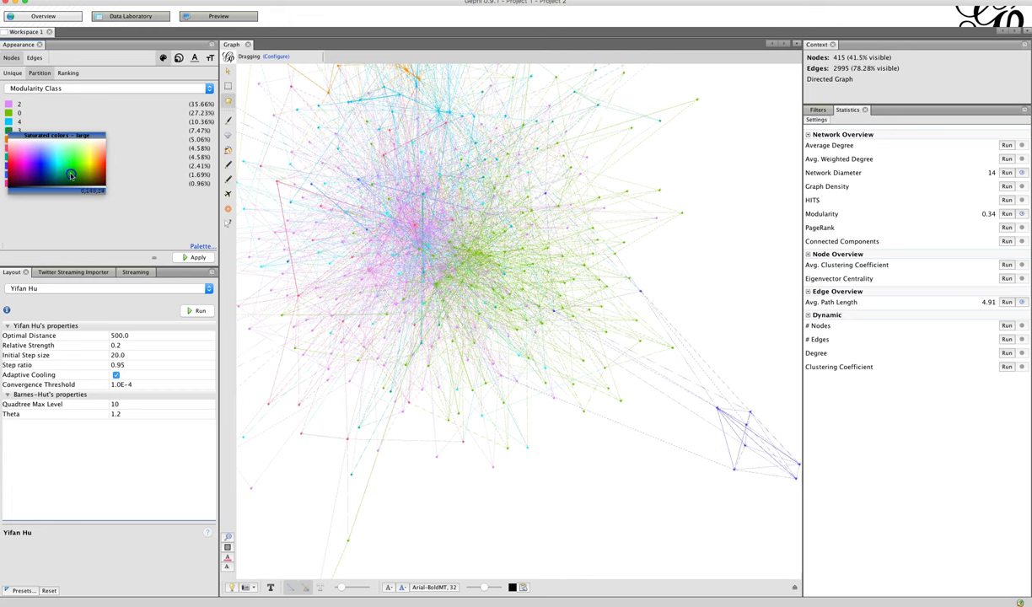
left_click(71, 174)
left_click(191, 257)
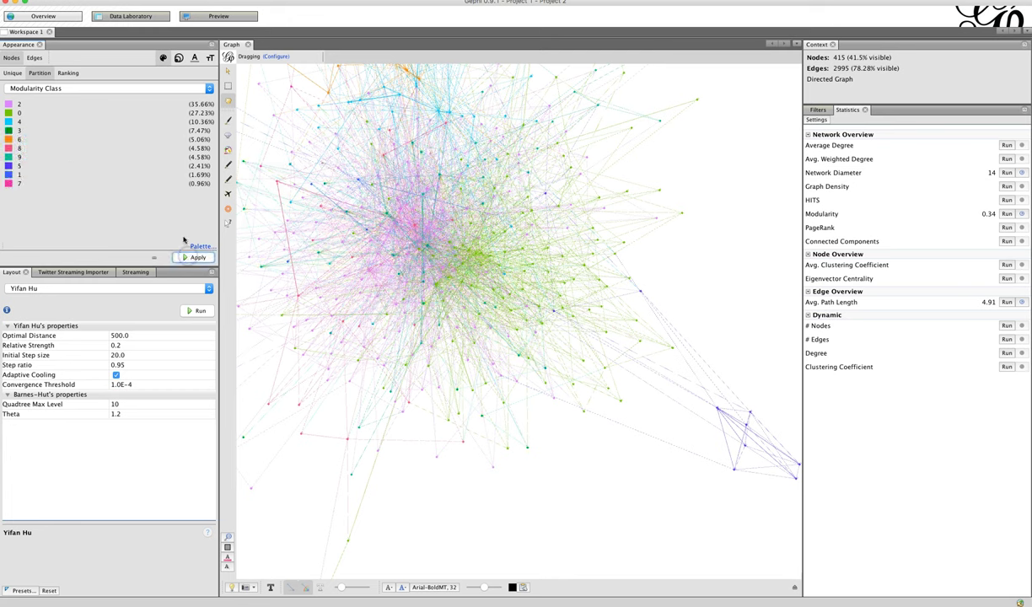
left_click(10, 131)
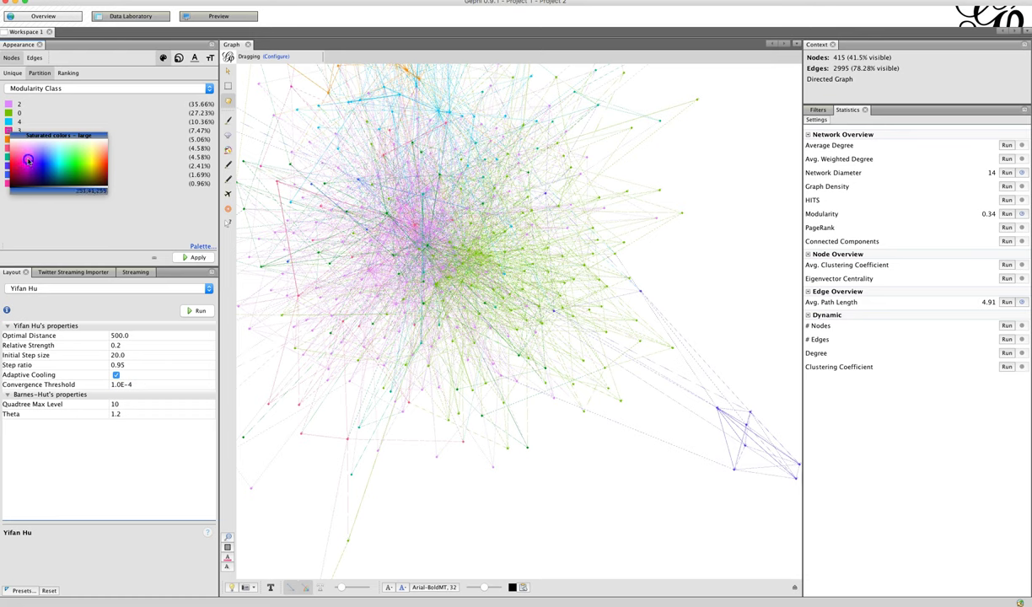
left_click(28, 172)
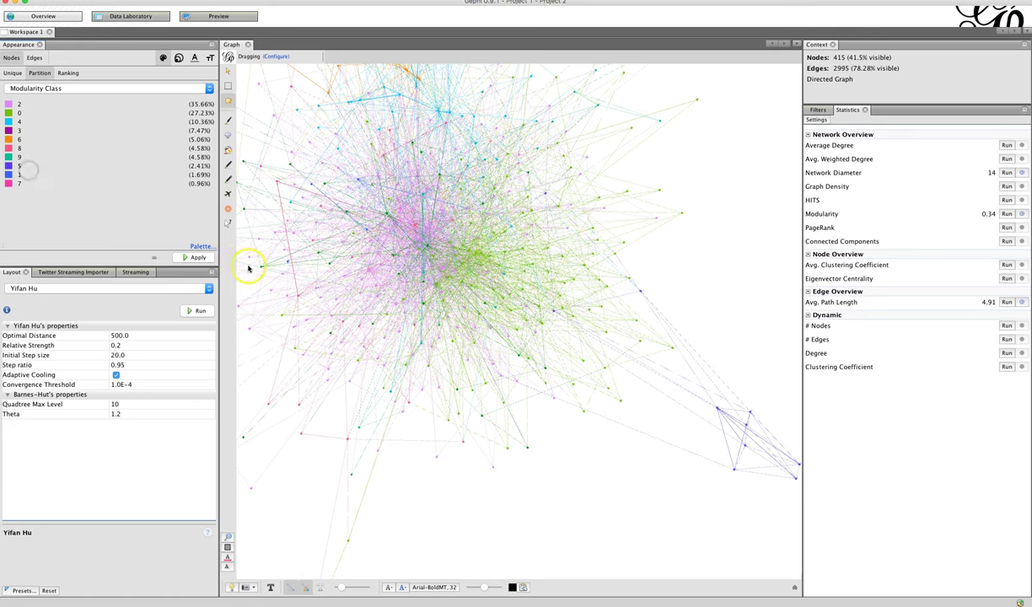
left_click(195, 258)
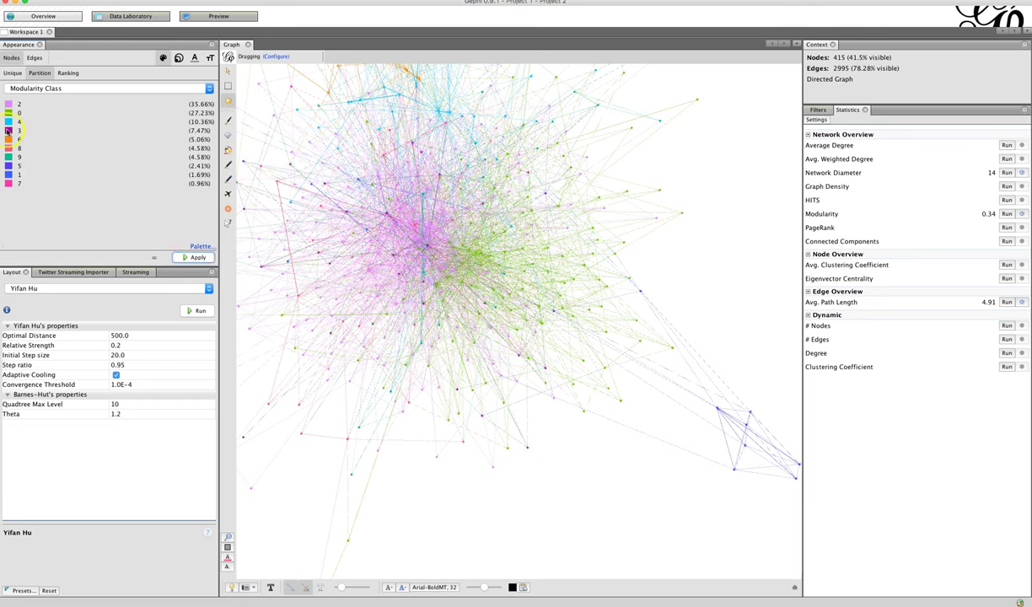
Set modularity class 3 to dark blue and apply the partition colours to the graph
left_click(8, 130)
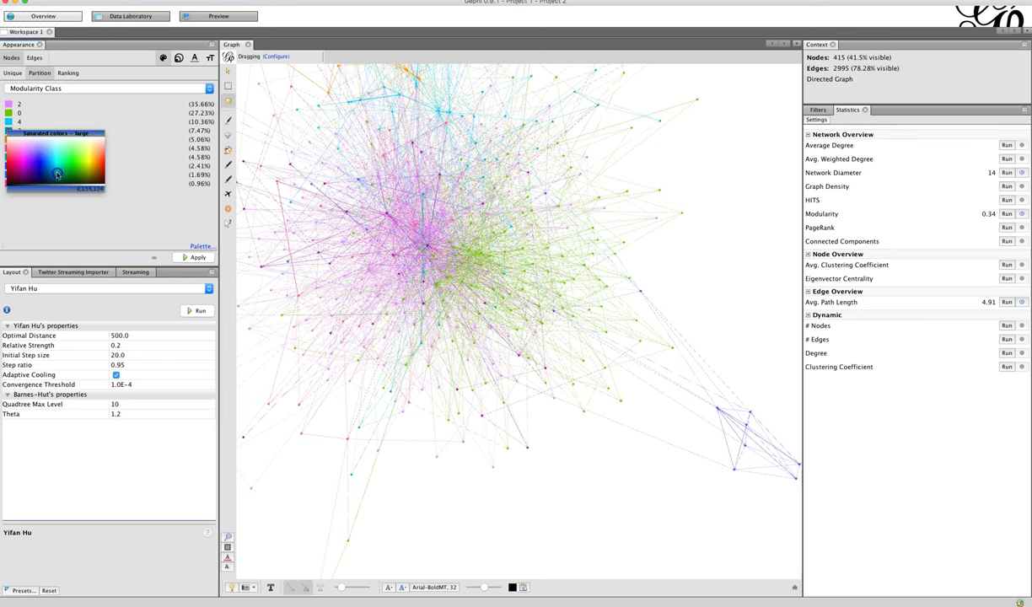
left_click(46, 164)
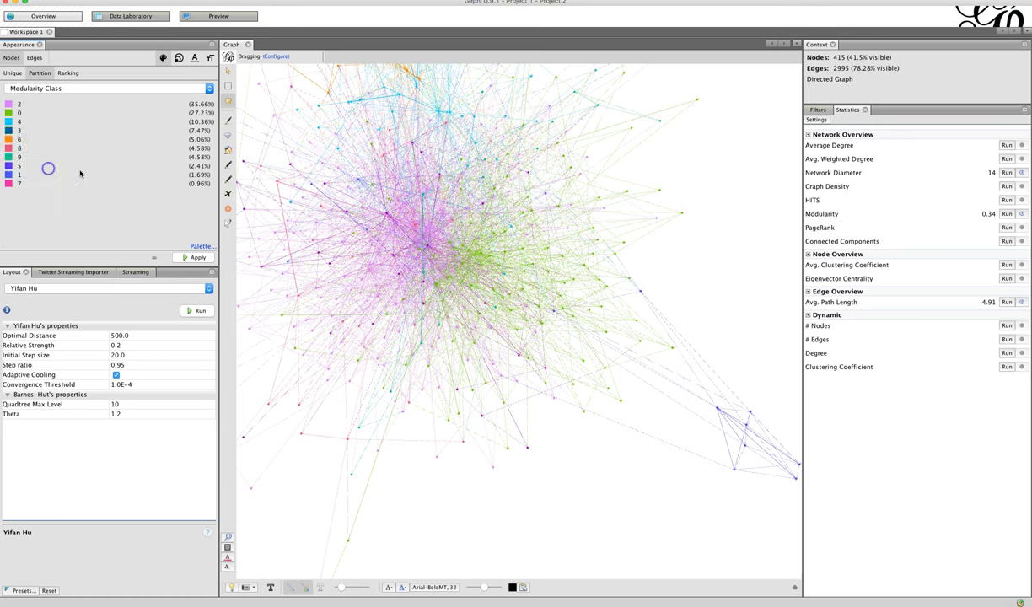
left_click(196, 258)
scroll(553, 337, "down", 3)
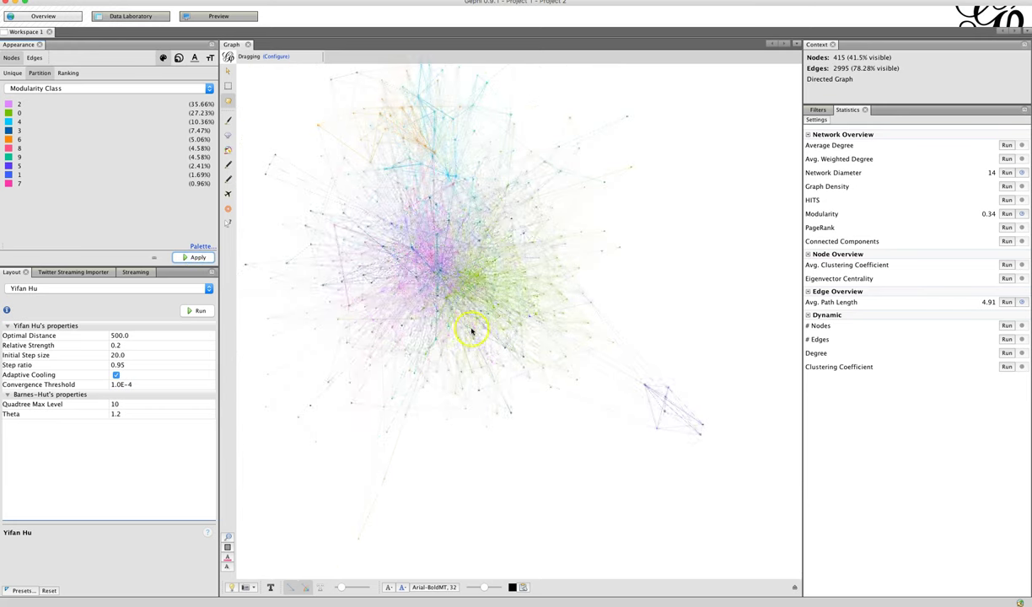
scroll(450, 287, "up", 2)
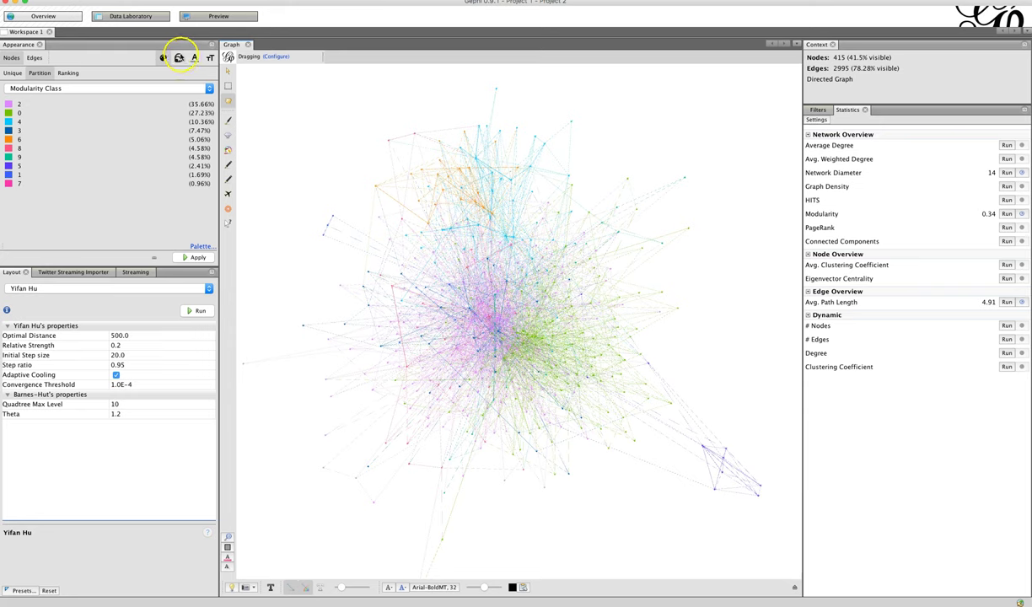
Size the nodes by In-Degree ranking, with a minimum size of 10 and a maximum of 100
left_click(179, 59)
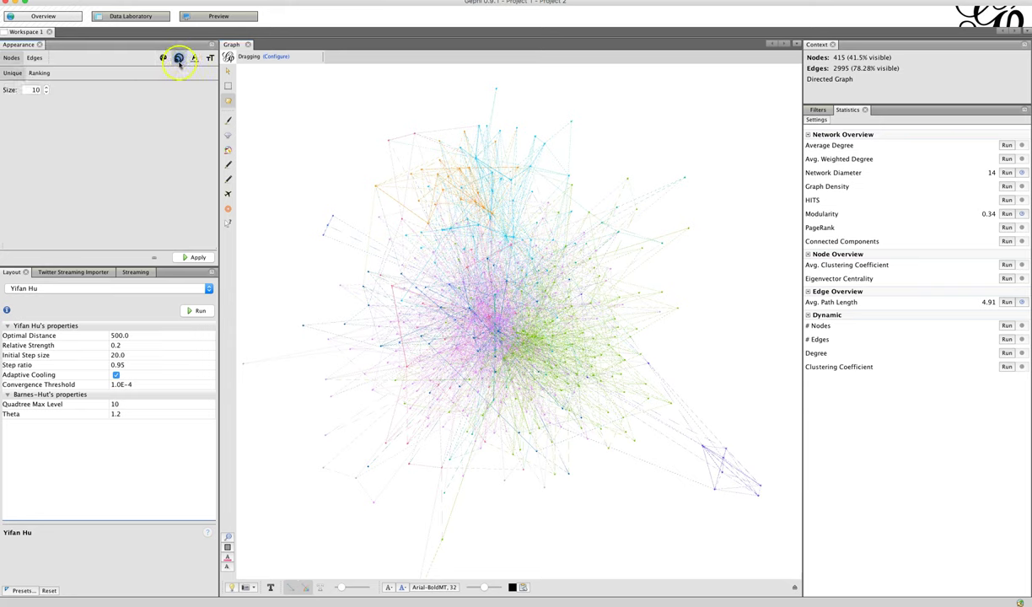
left_click(38, 74)
left_click(61, 87)
left_click(60, 118)
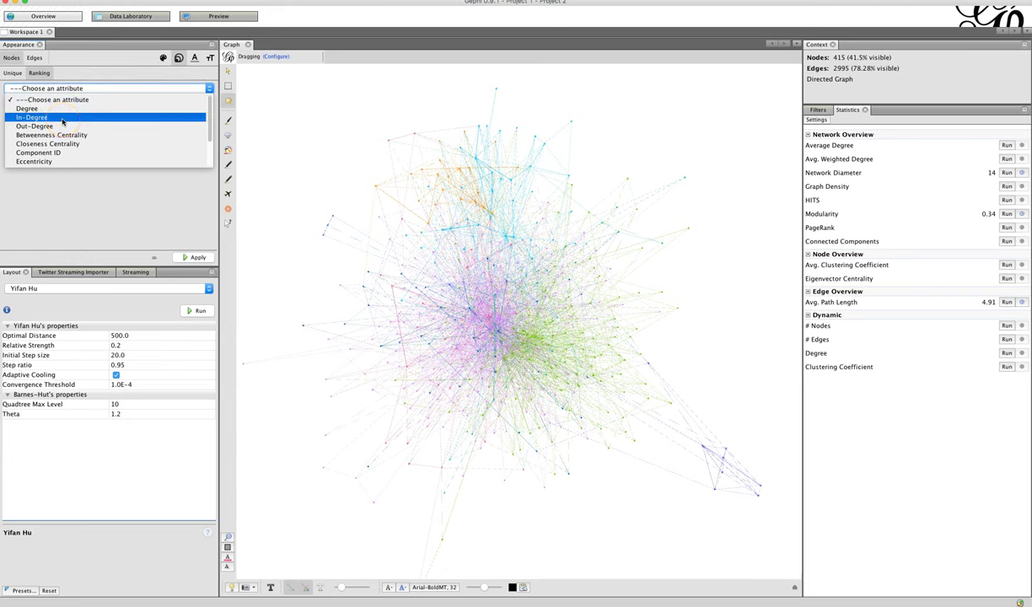
left_click(65, 125)
left_click(65, 118)
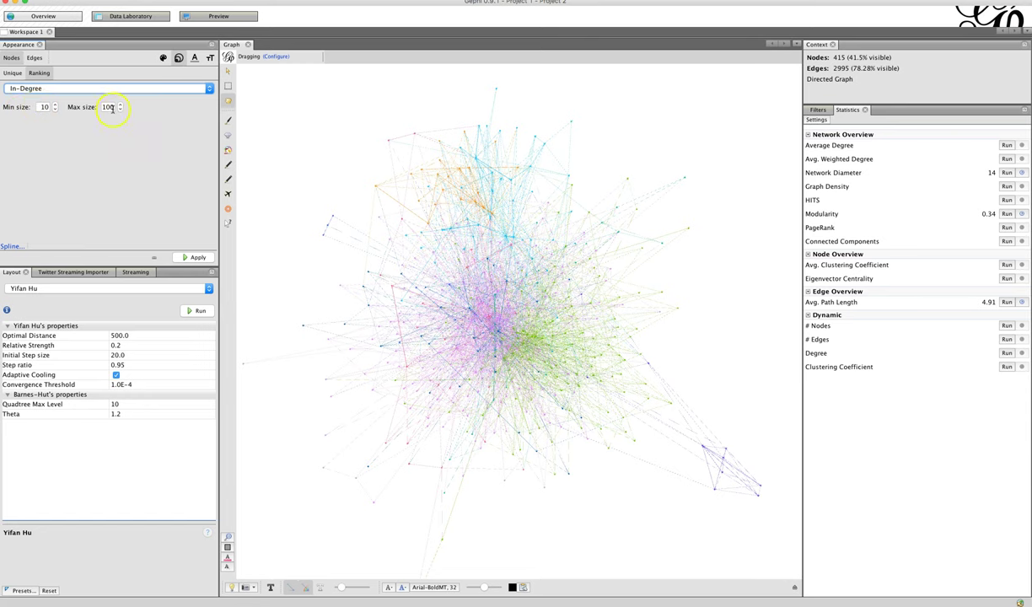
left_click(191, 257)
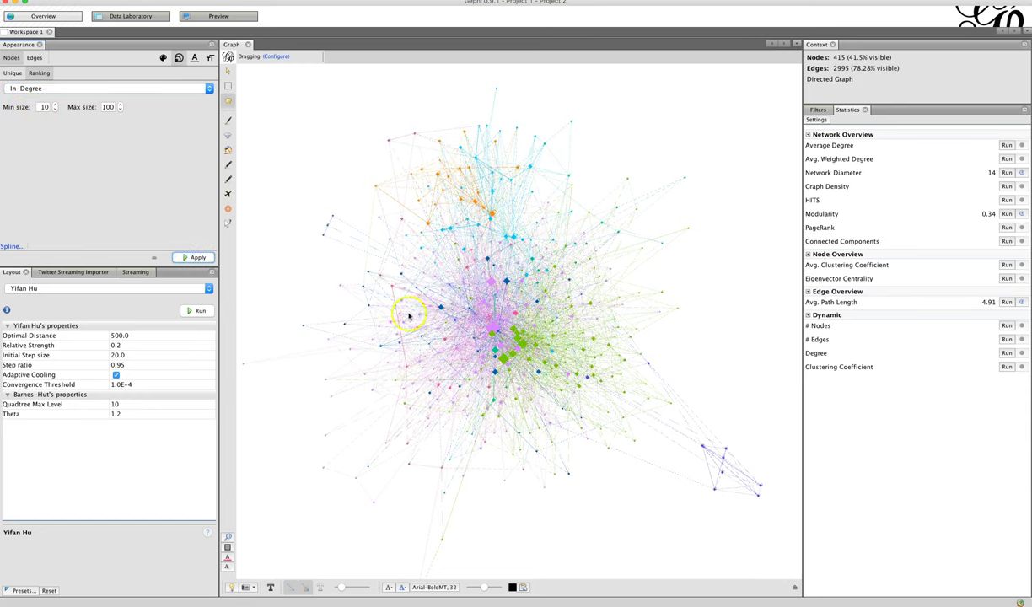
Examine the largest nodes in the network's centre and the neighbours they connect to
scroll(451, 302, "up", 3)
scroll(451, 302, "down", 2)
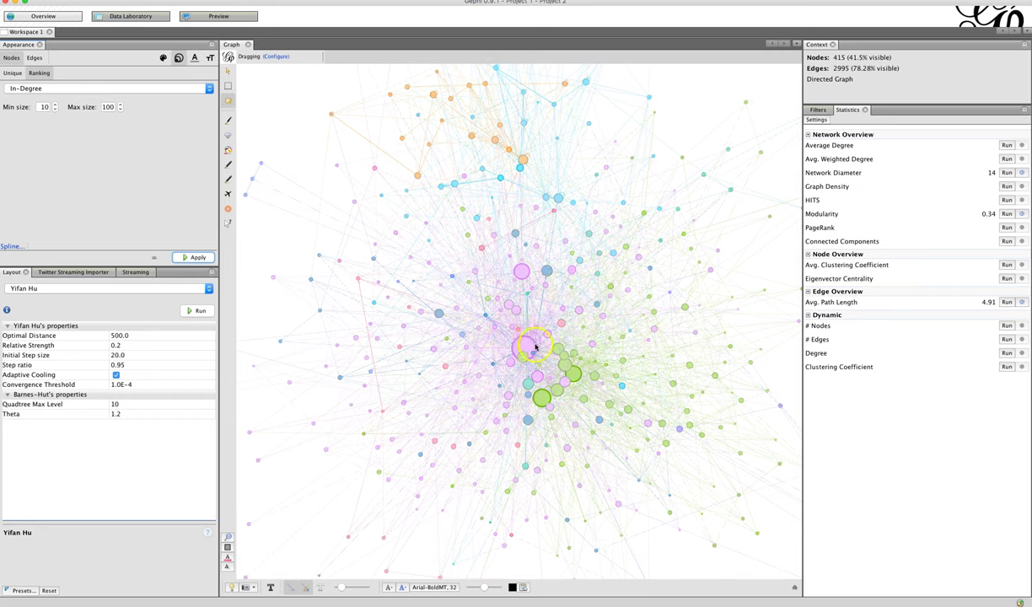
left_click(155, 203)
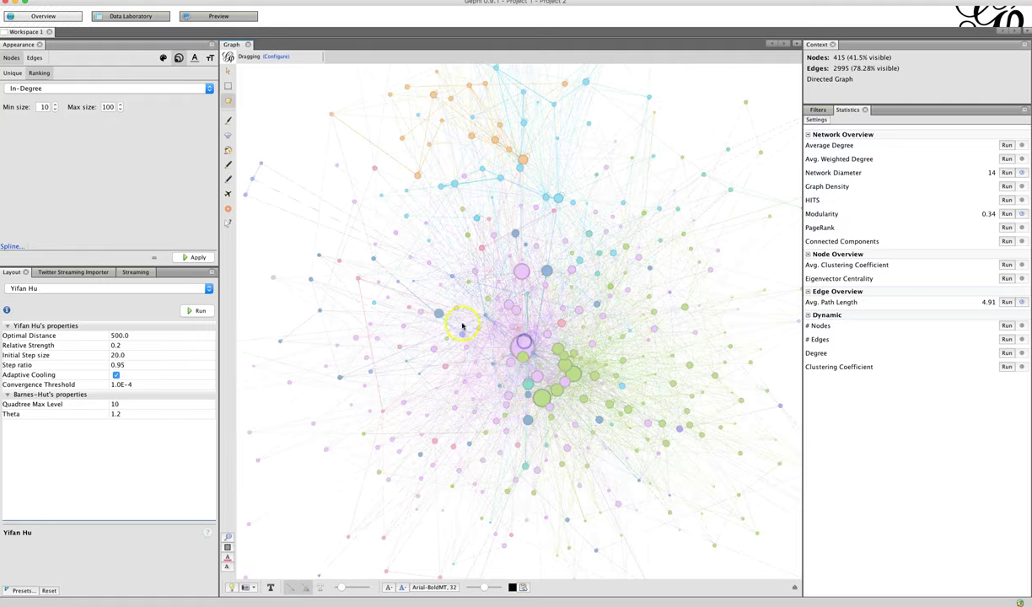
left_click(567, 370)
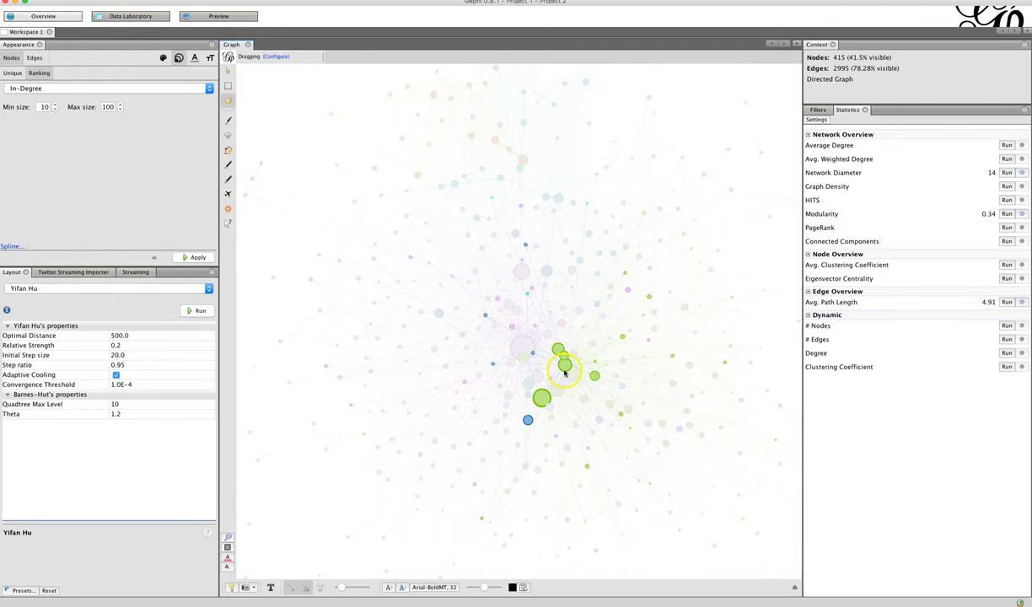
scroll(565, 371, "up", 5)
left_click(545, 203)
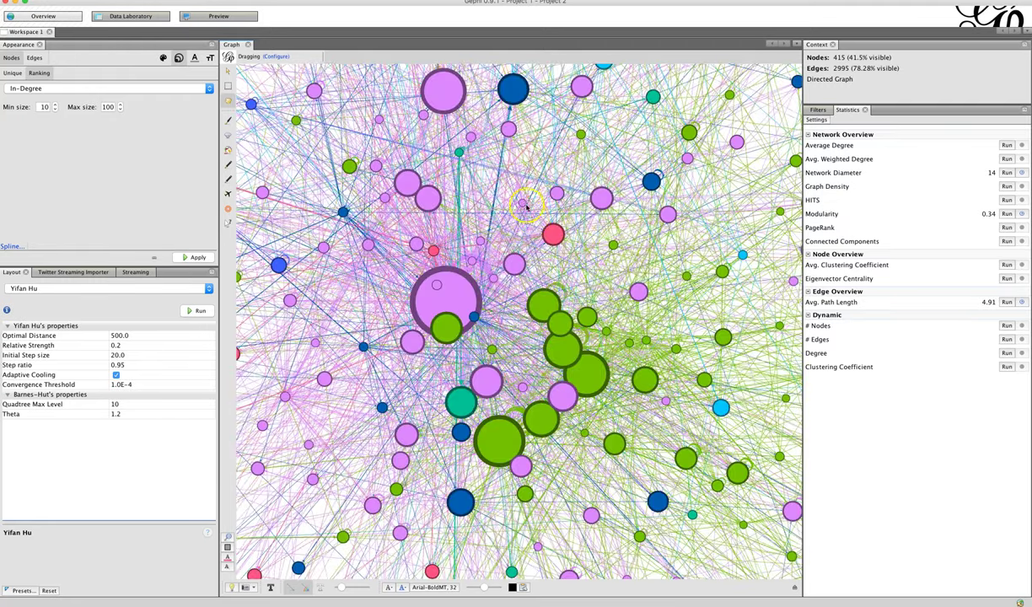
left_click(497, 326)
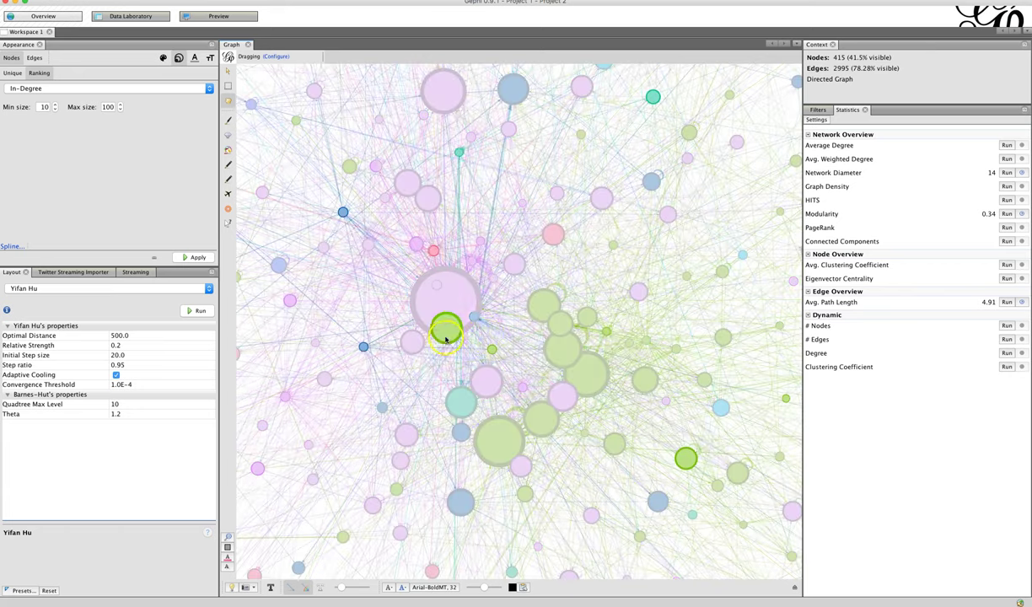
left_click(544, 306)
left_click(562, 354)
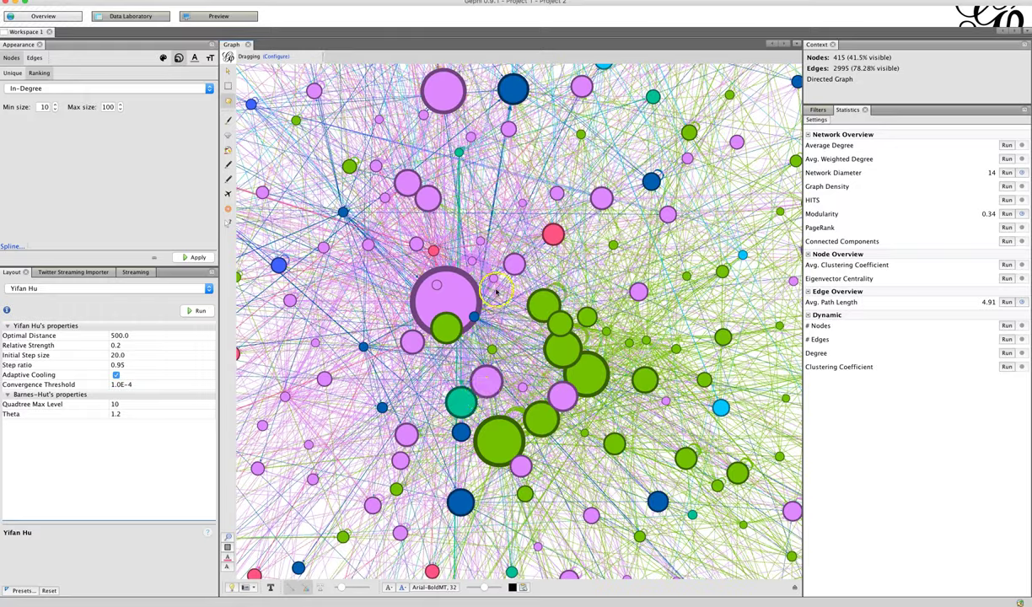
left_click(524, 430)
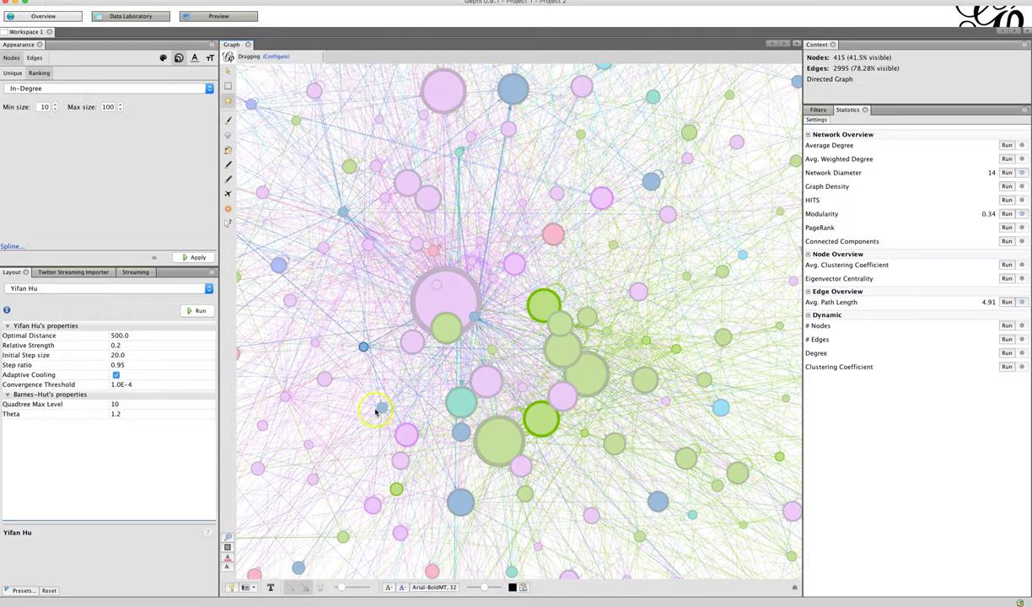
scroll(369, 382, "down", 2)
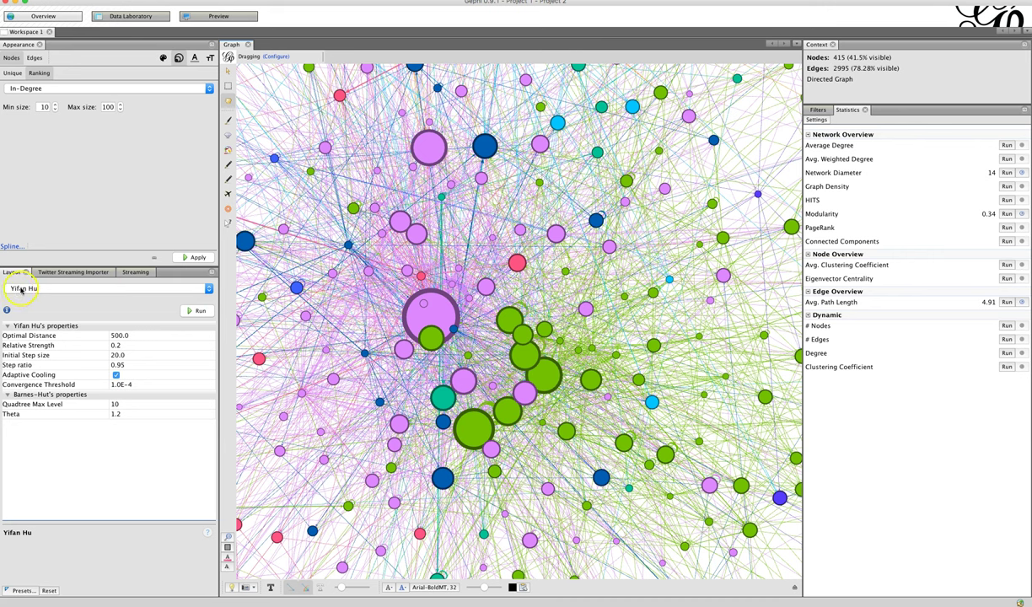
Run the Noverlap layout with speed 3.0, ratio 1.2 and margin 5.0 to separate the overlapping nodes
left_click(22, 288)
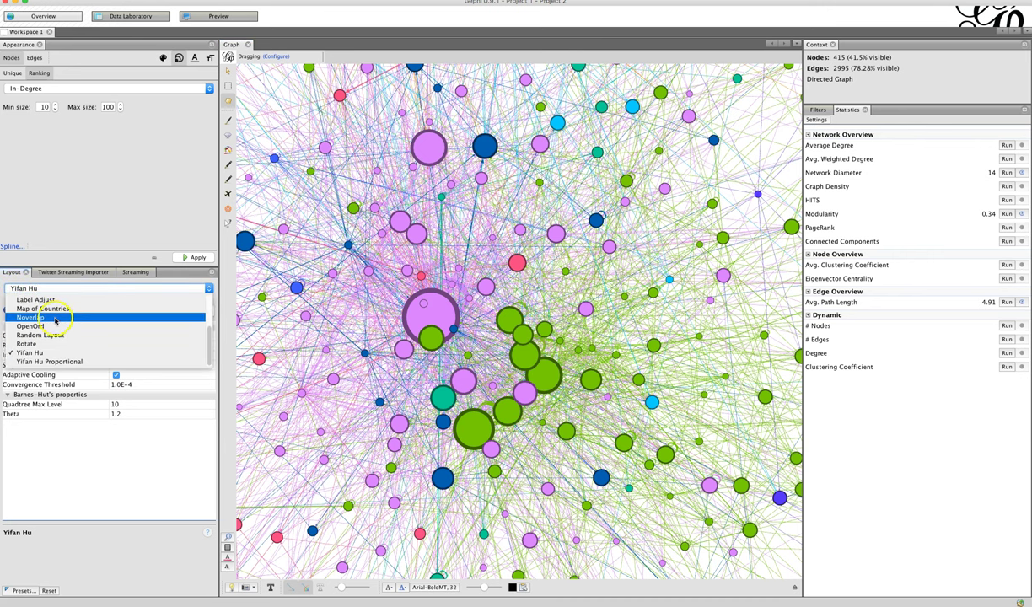
left_click(47, 317)
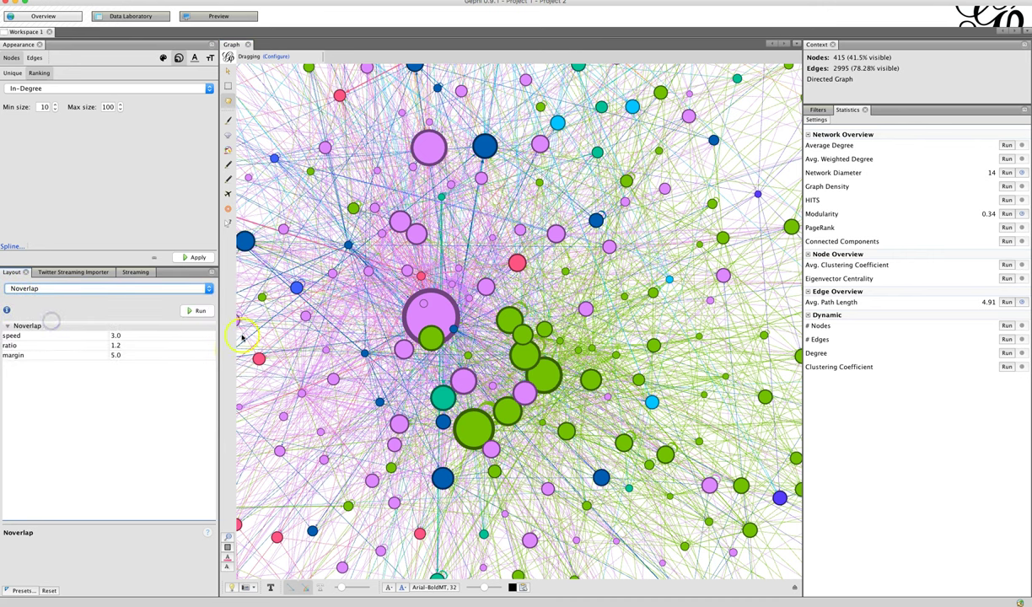
left_click(198, 310)
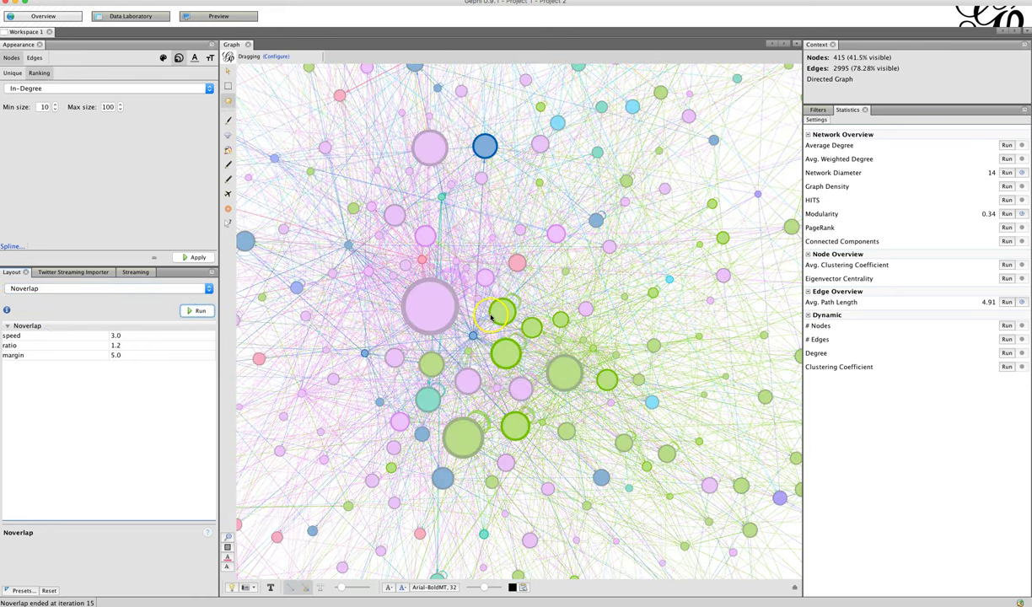
Examine the spacing of the central nodes and the overall shape of the network
scroll(384, 323, "down", 2)
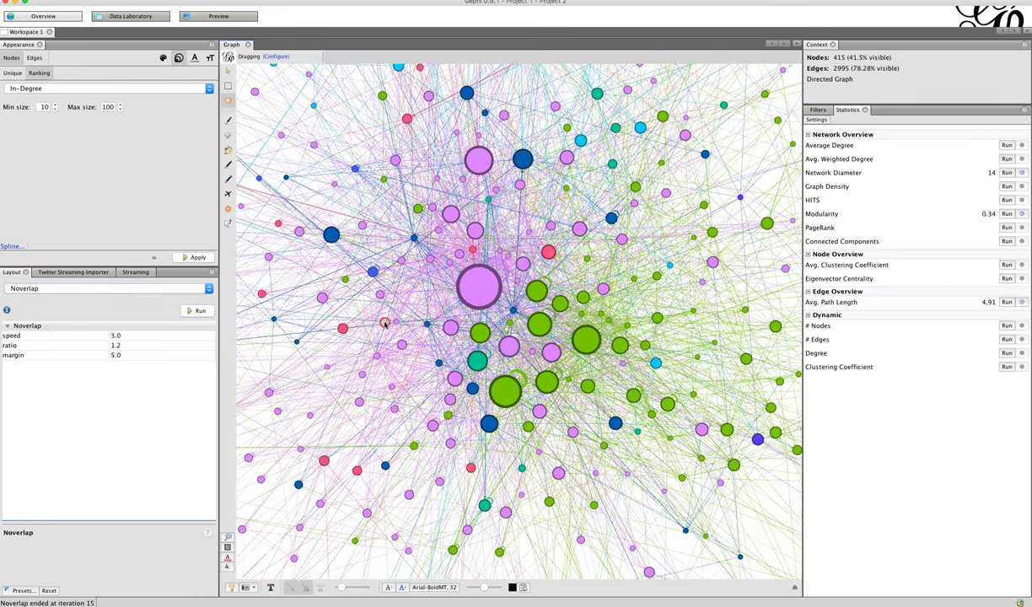
scroll(384, 323, "up", 2)
left_click(466, 261)
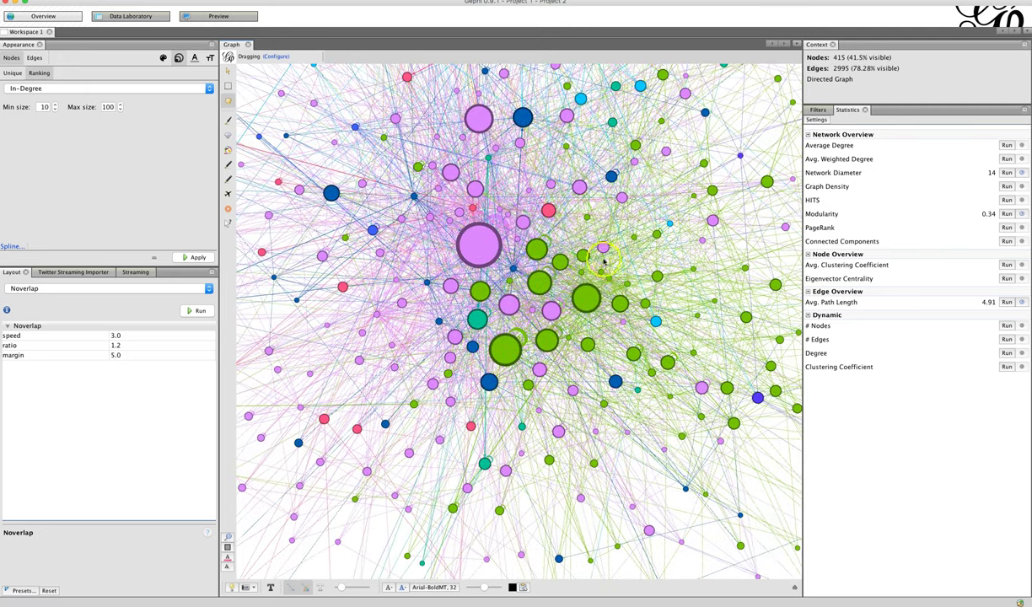
scroll(609, 265, "down", 4)
scroll(610, 267, "down", 3)
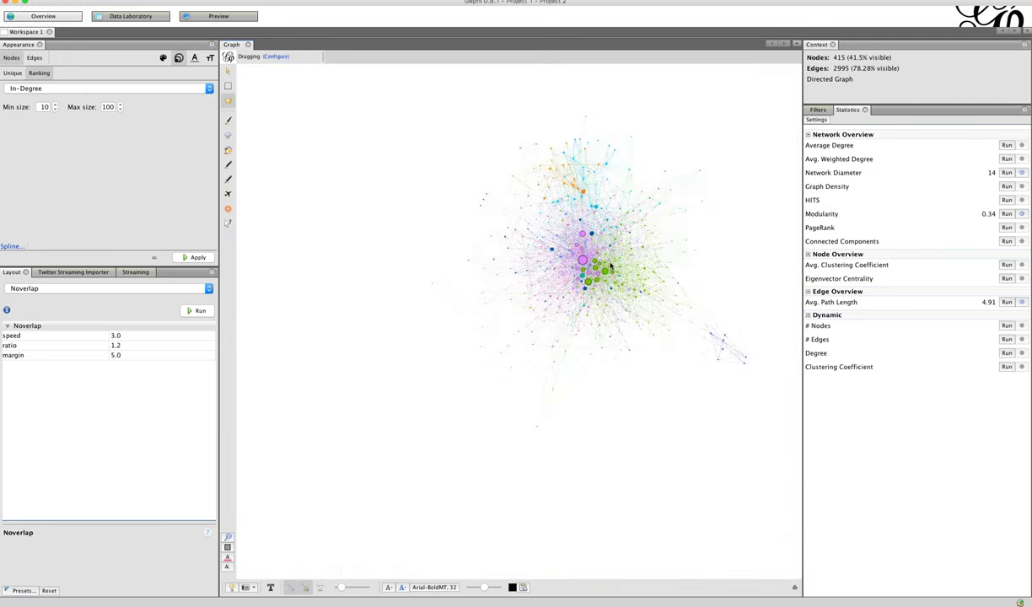
left_click_drag(696, 233, 682, 236)
left_click(473, 271)
scroll(474, 274, "up", 8)
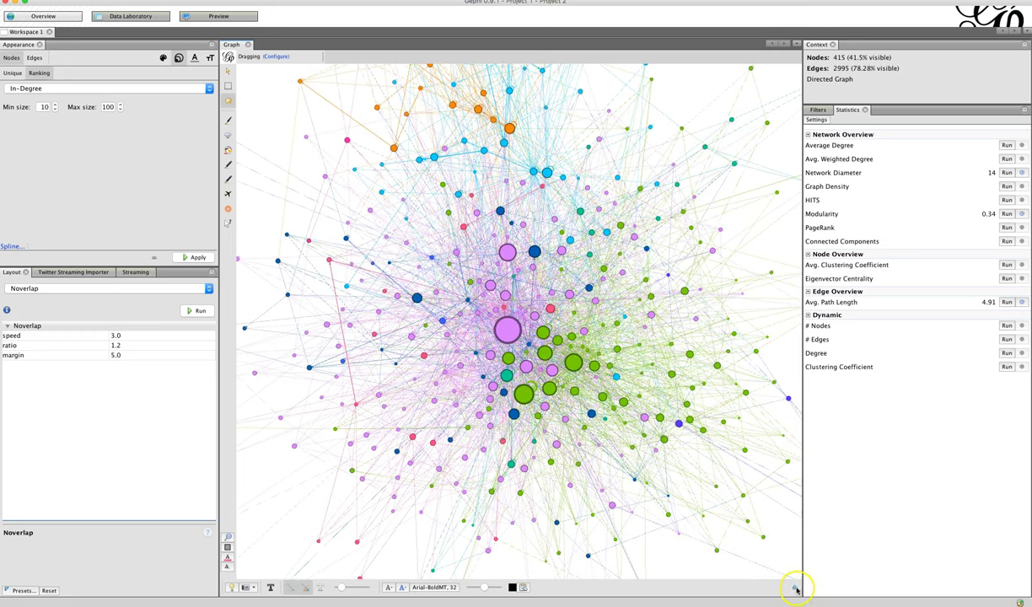
Show the node labels and hide the labels of non-selected nodes
left_click(795, 589)
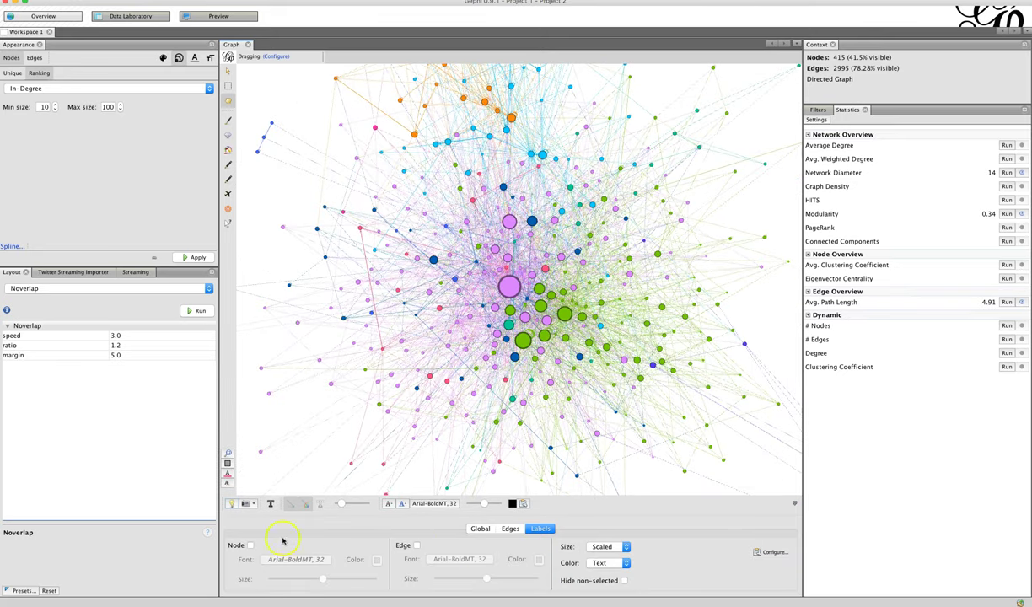
left_click(271, 503)
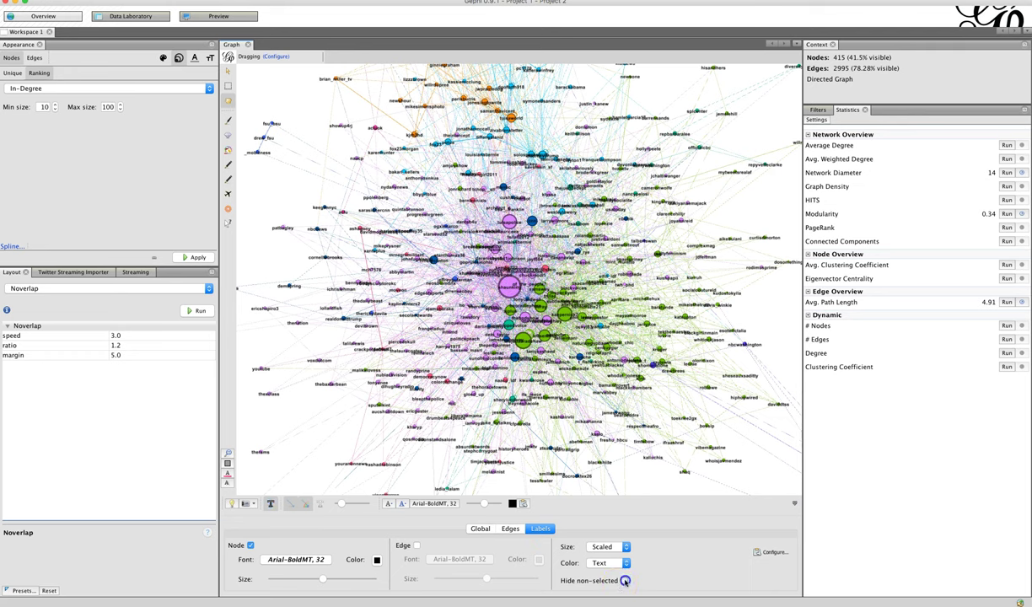
left_click(624, 580)
Examine the label and connections of the largest purple node and the colour communities surrounding it
mouse_move(509, 288)
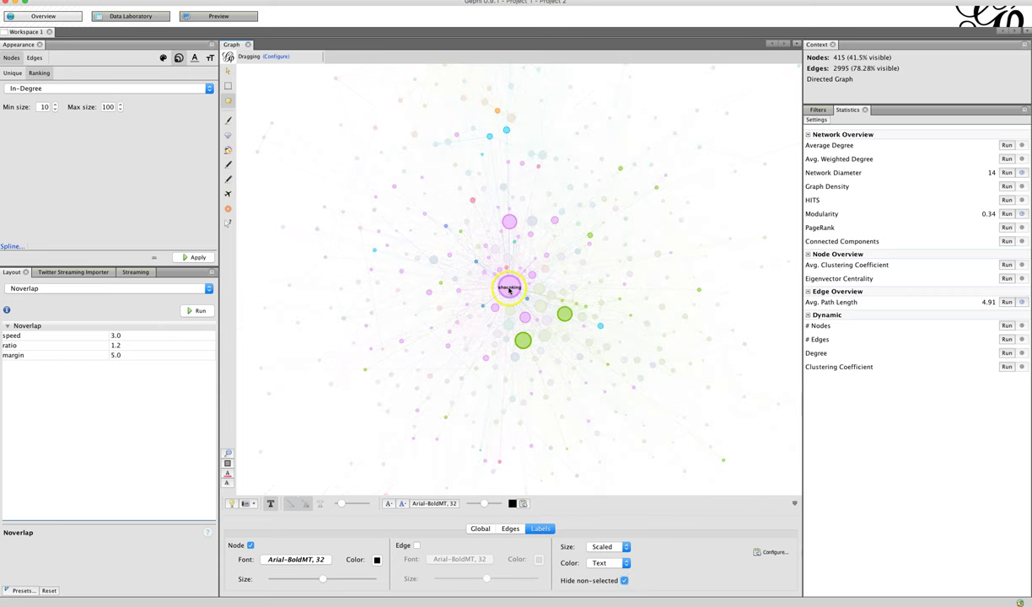
scroll(510, 287, "up", 8)
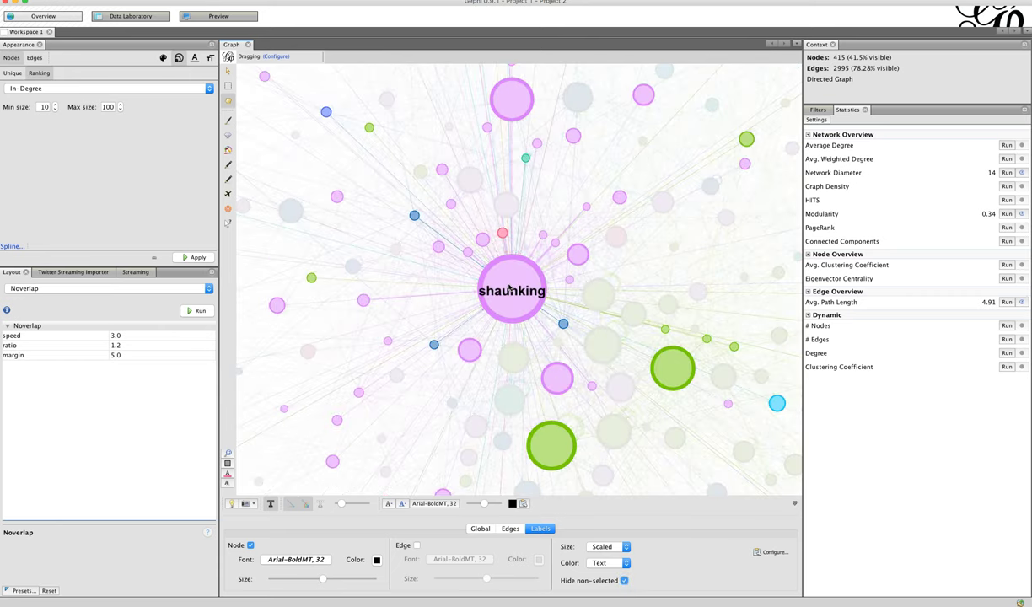
scroll(510, 287, "down", 8)
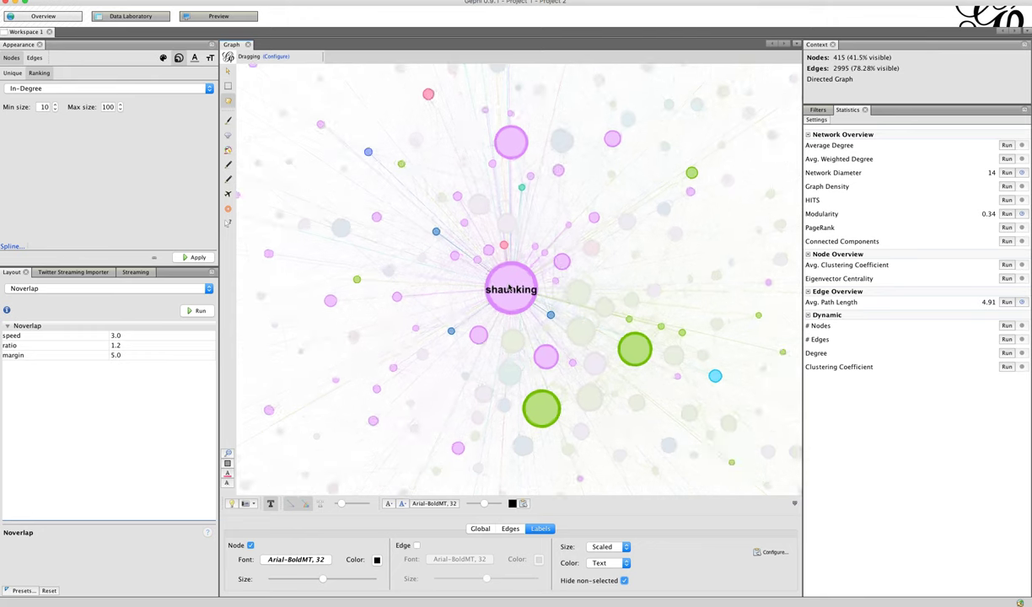
scroll(509, 288, "down", 2)
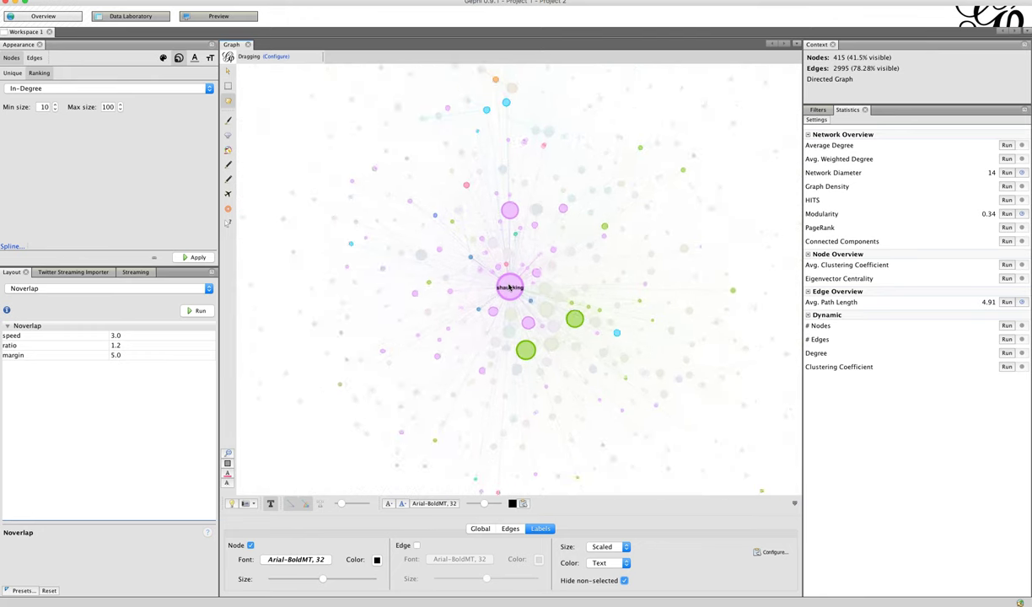
scroll(509, 287, "up", 4)
scroll(509, 288, "down", 5)
scroll(509, 287, "up", 8)
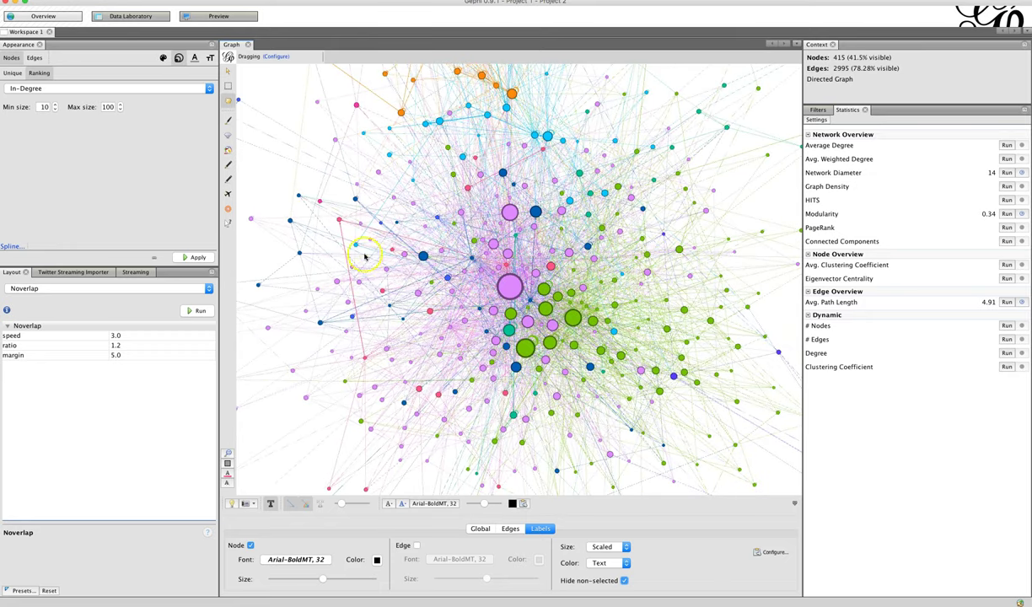
mouse_move(448, 191)
left_mouse_down()
mouse_move(553, 198)
mouse_move(375, 218)
mouse_move(466, 192)
mouse_move(440, 192)
left_mouse_up()
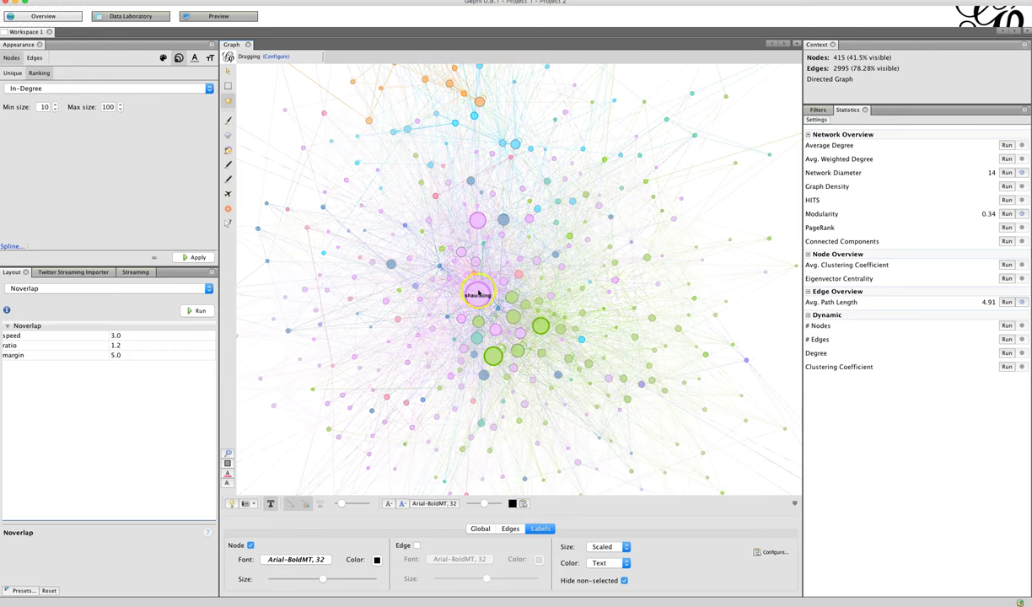
left_click_drag(536, 287, 541, 282)
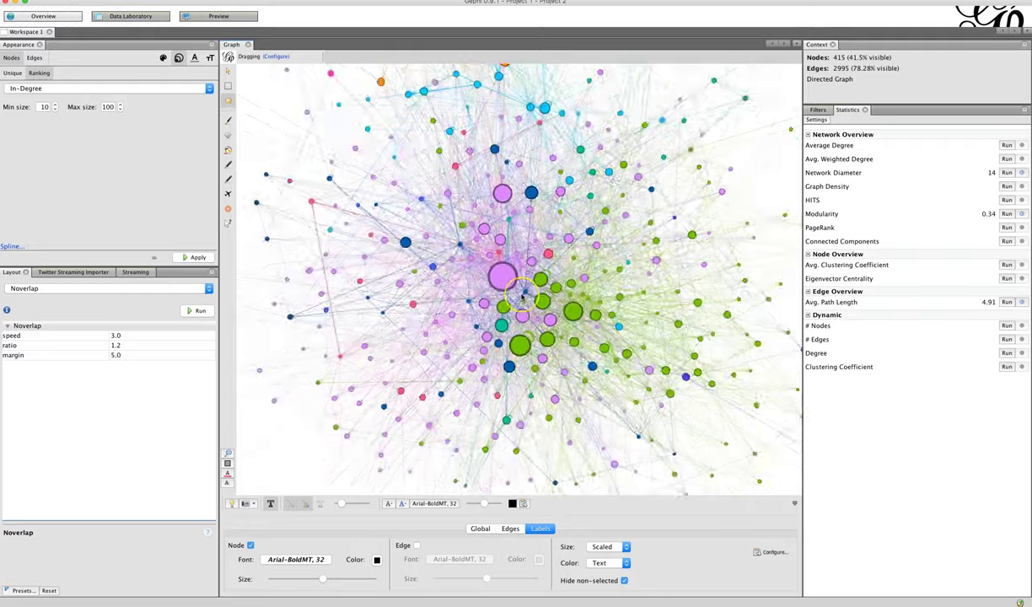
scroll(521, 292, "up", 10)
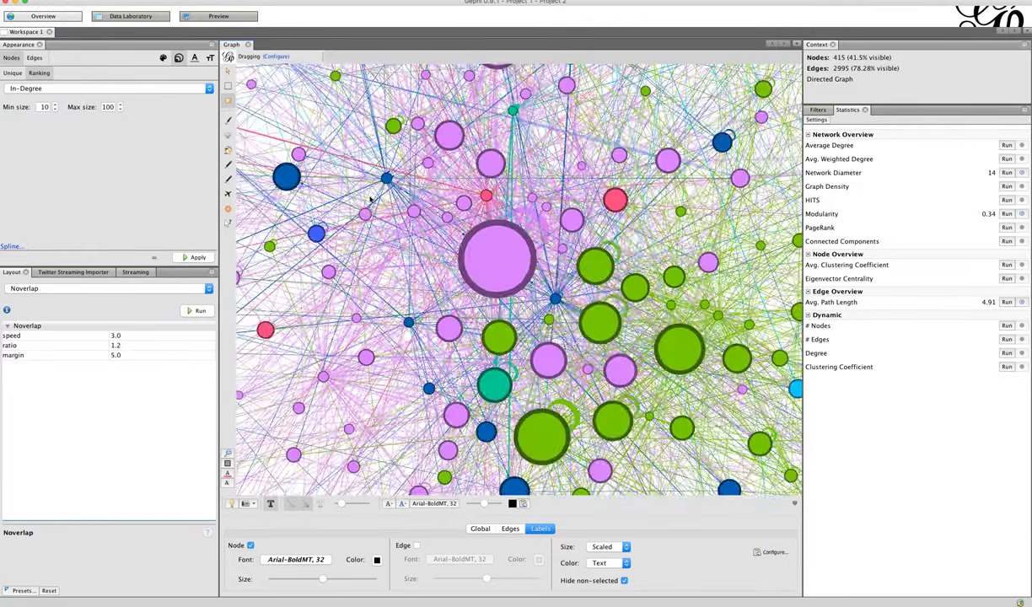
scroll(346, 174, "down", 2)
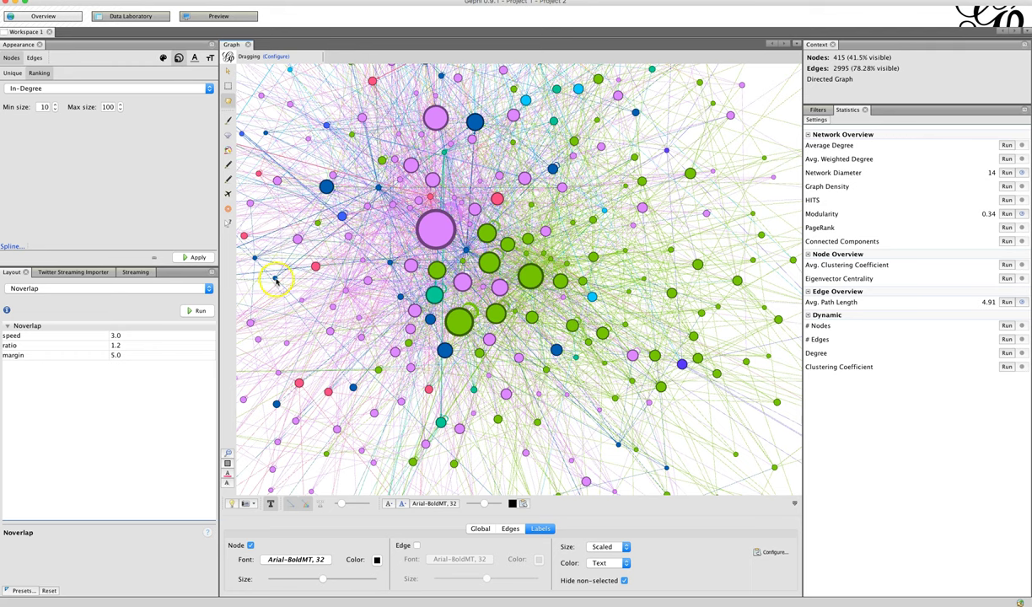
left_click_drag(281, 182, 315, 187)
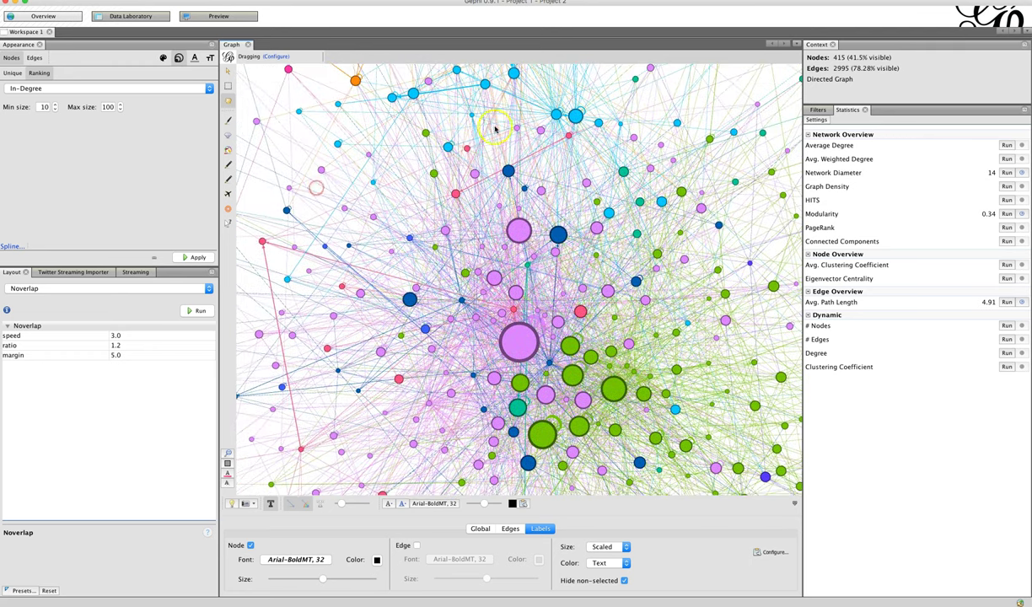
left_click_drag(487, 324, 507, 246)
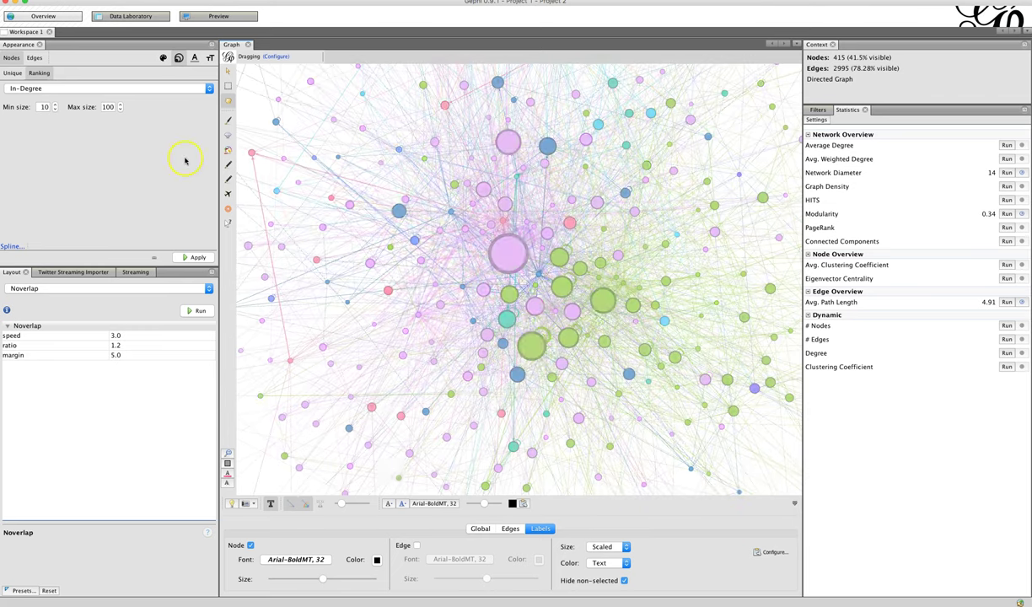
Try the Out-Degree ranking for the node sizes and reapply the In-Degree ranking for comparison
left_click(136, 87)
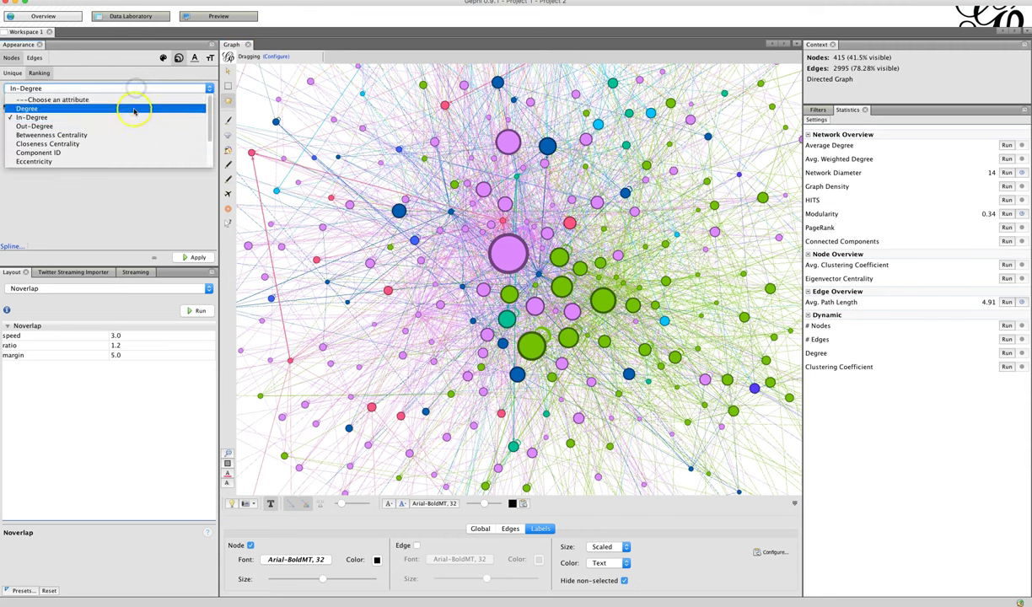
left_click(133, 125)
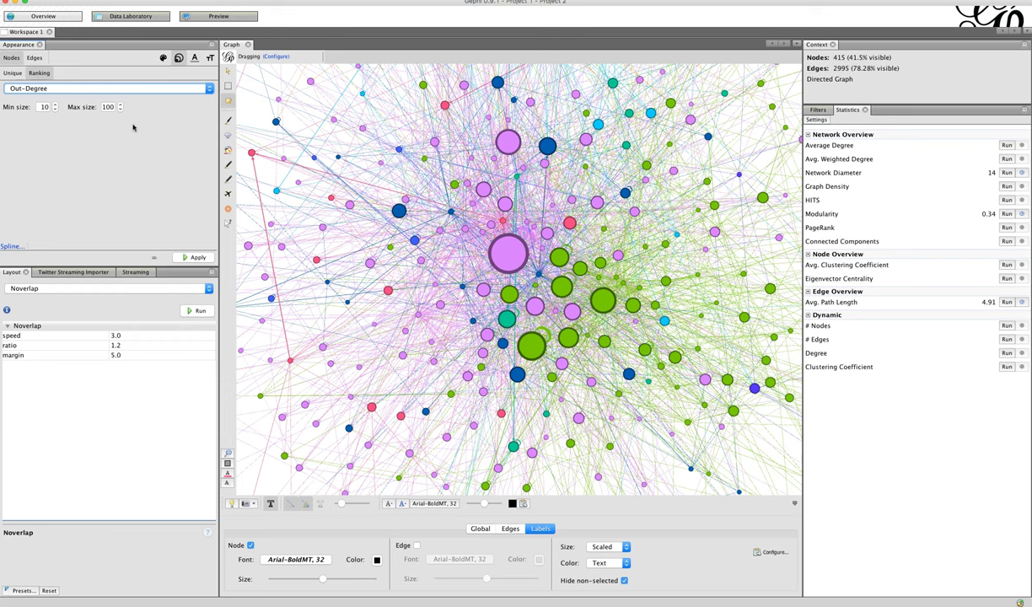
left_click(198, 258)
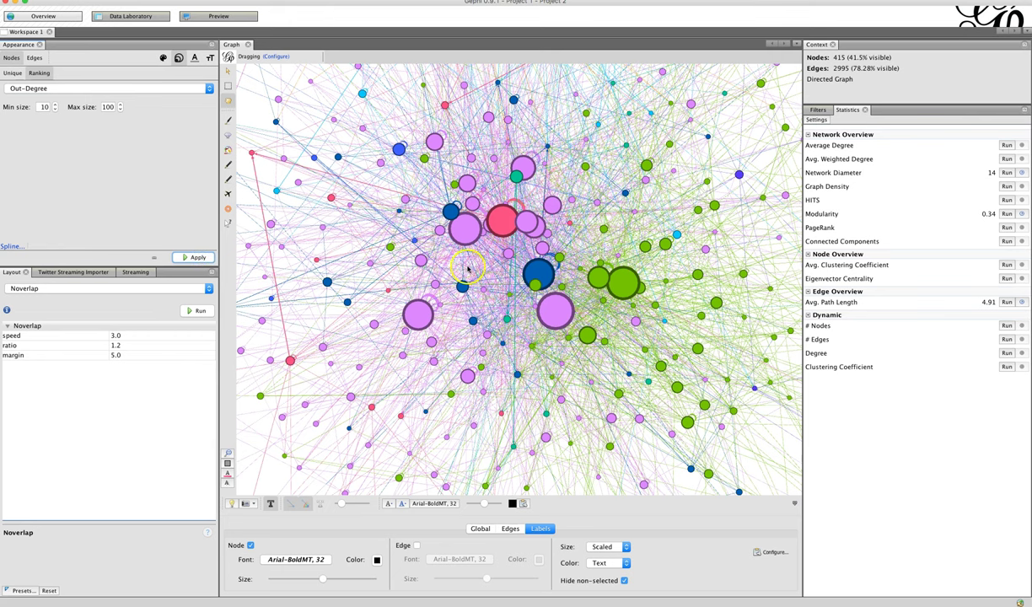
left_click(38, 87)
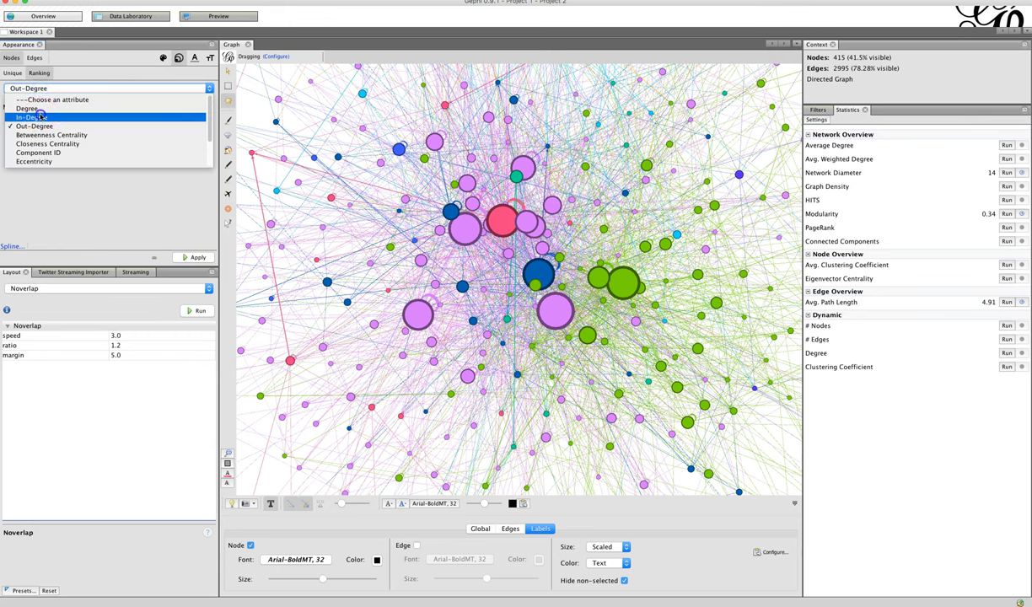
left_click(38, 116)
left_click(192, 257)
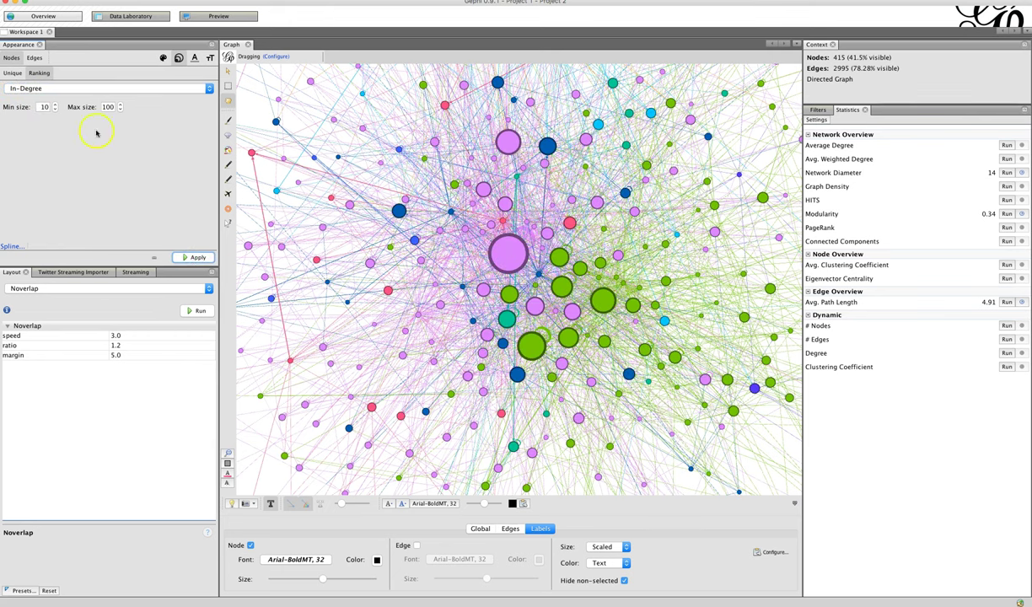
Size the nodes by Out-Degree ranking from 10 to 100 and run Noverlap to separate them
left_click(70, 88)
left_click(71, 127)
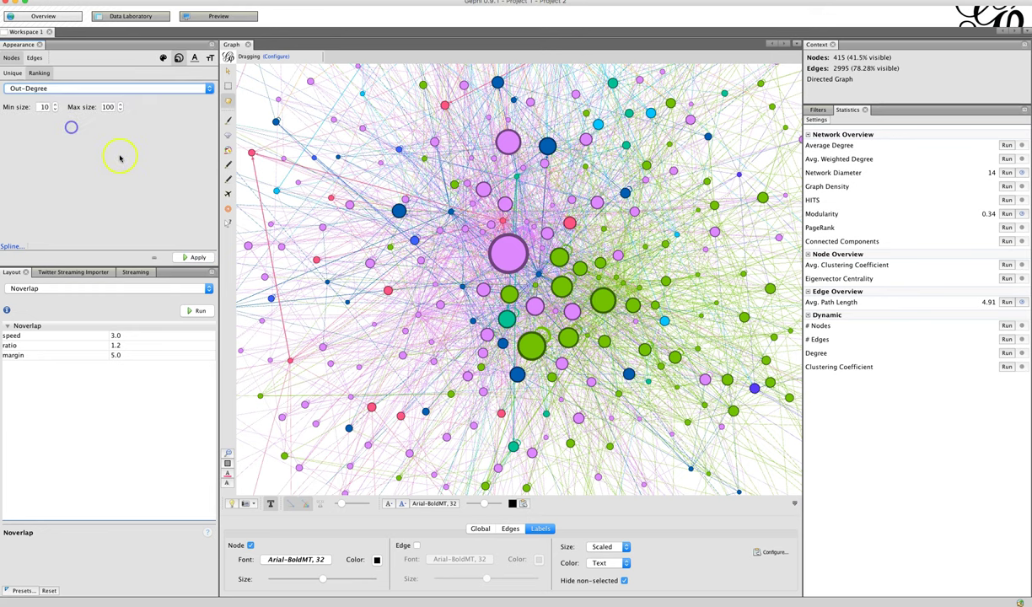
left_click(193, 257)
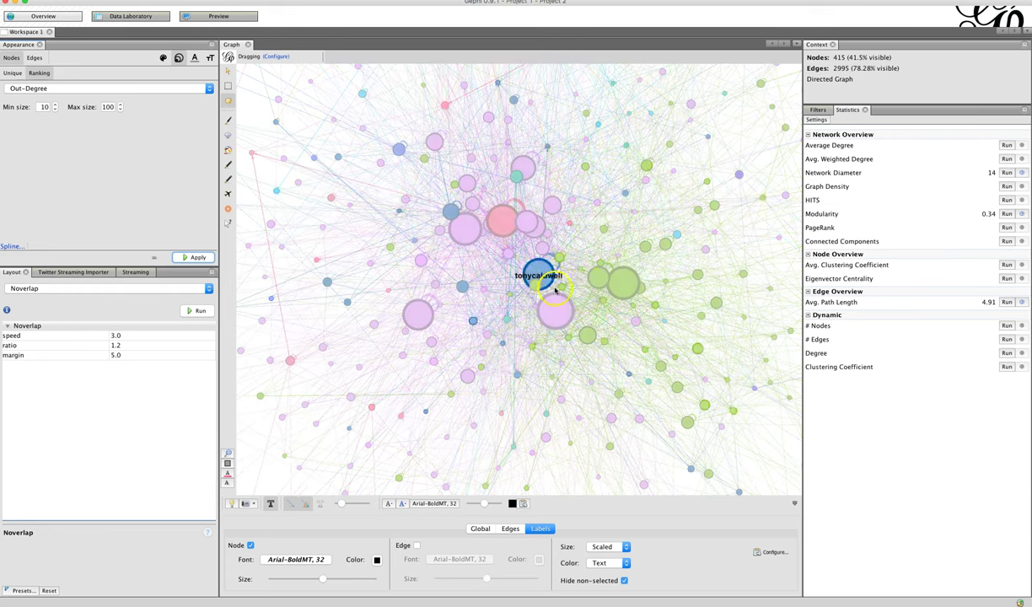
left_click(197, 310)
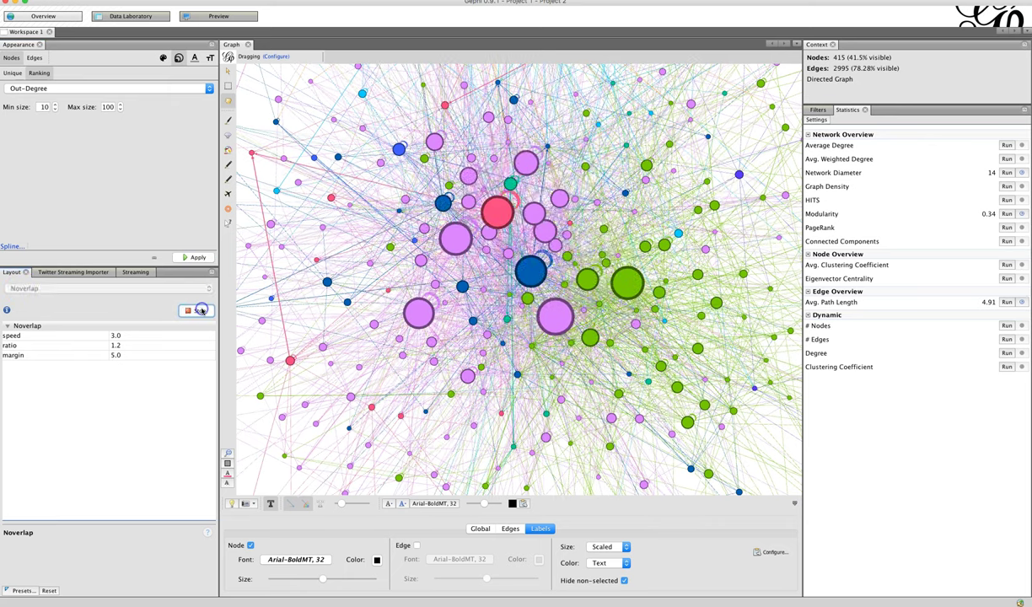
Examine the outlying violet cluster and the labels and connections of the accounts in the orange community
scroll(481, 268, "down", 5)
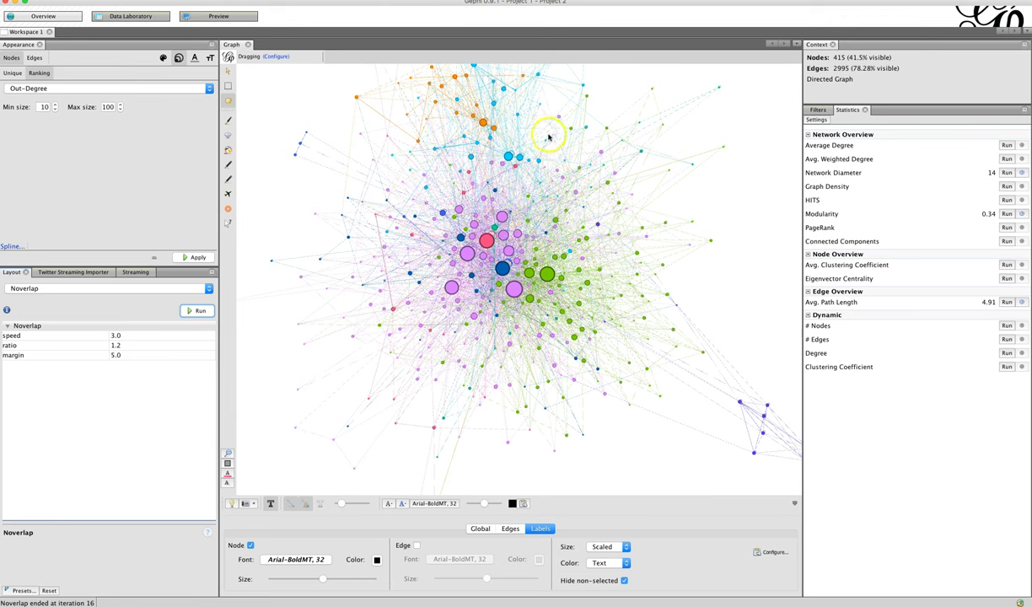
left_click_drag(726, 296, 682, 369)
scroll(694, 392, "up", 6)
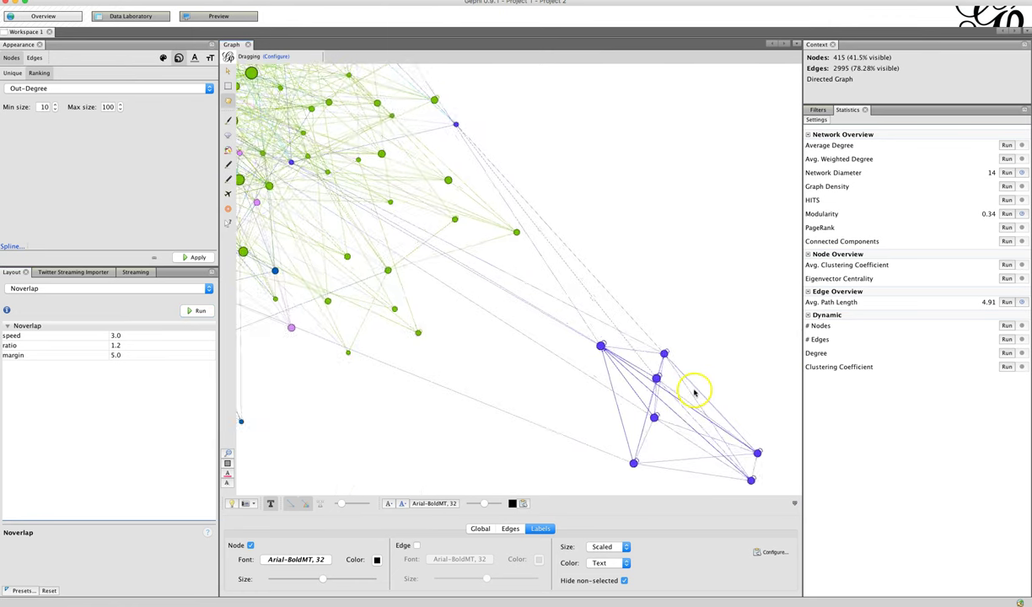
scroll(691, 314, "down", 8)
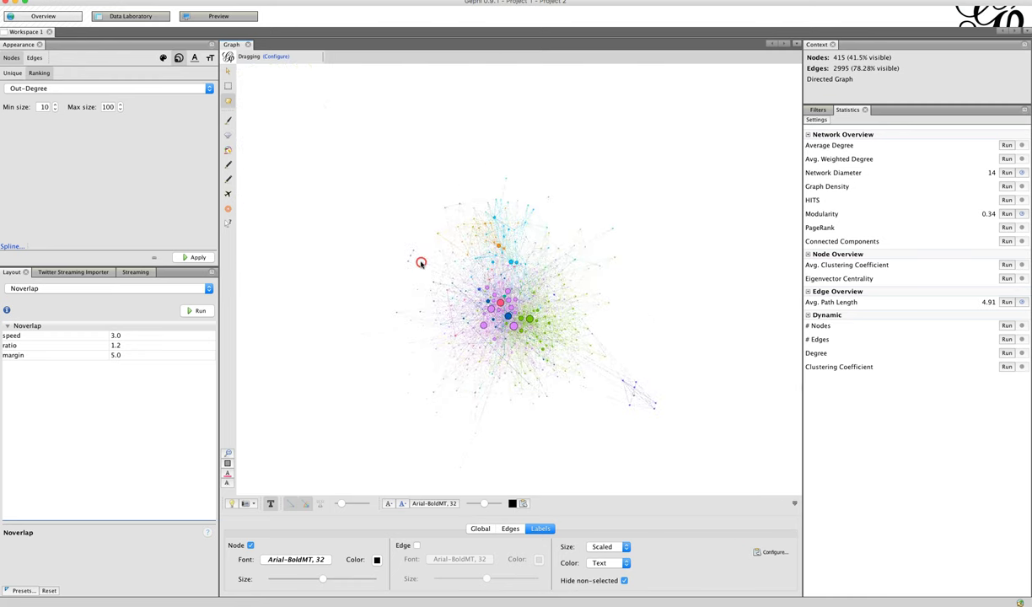
scroll(489, 210, "up", 8)
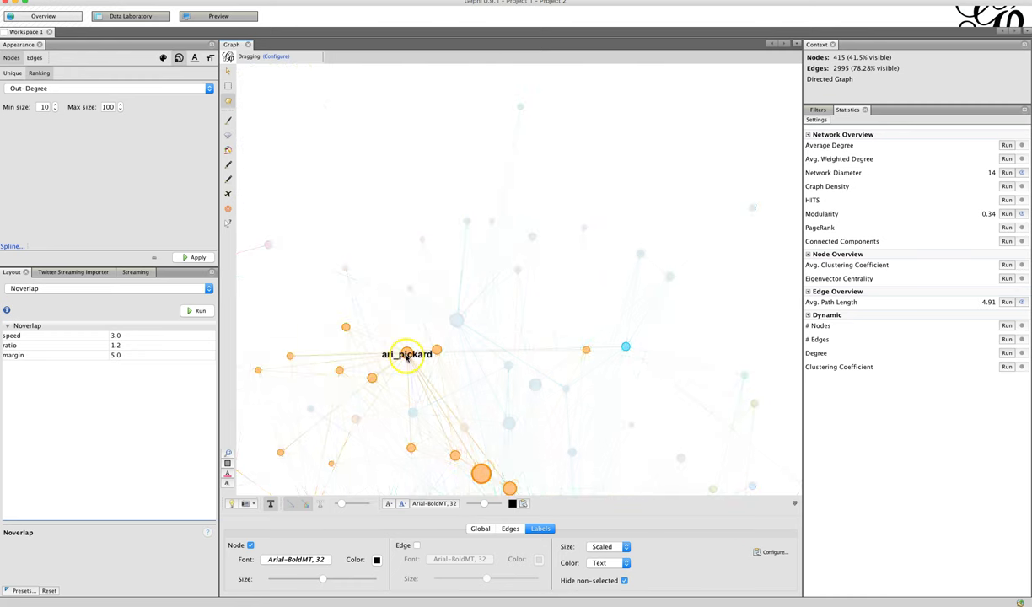
mouse_move(342, 375)
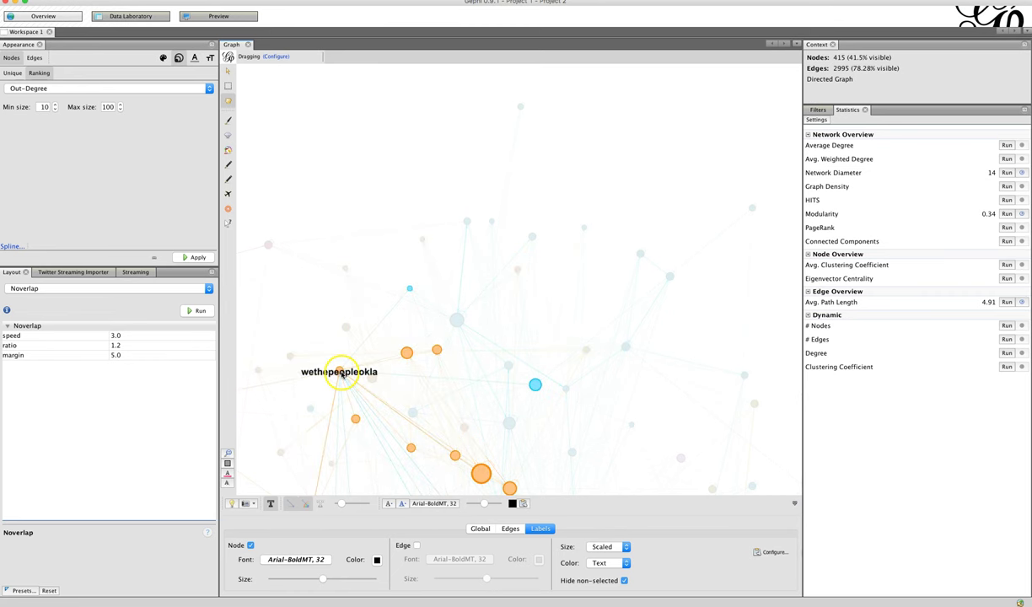
scroll(447, 375, "down", 3)
mouse_move(479, 347)
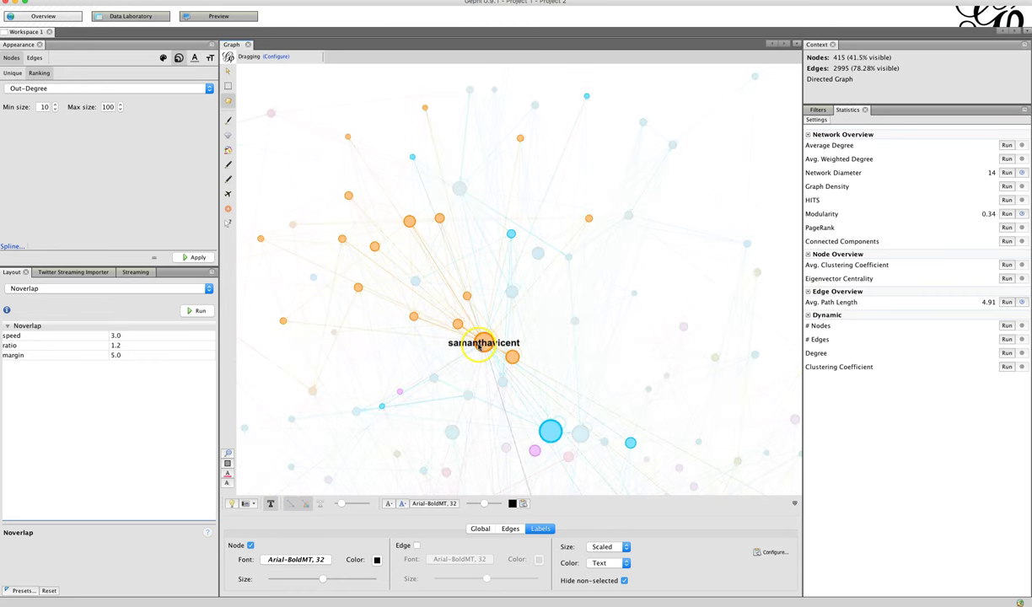
scroll(508, 339, "up", 5)
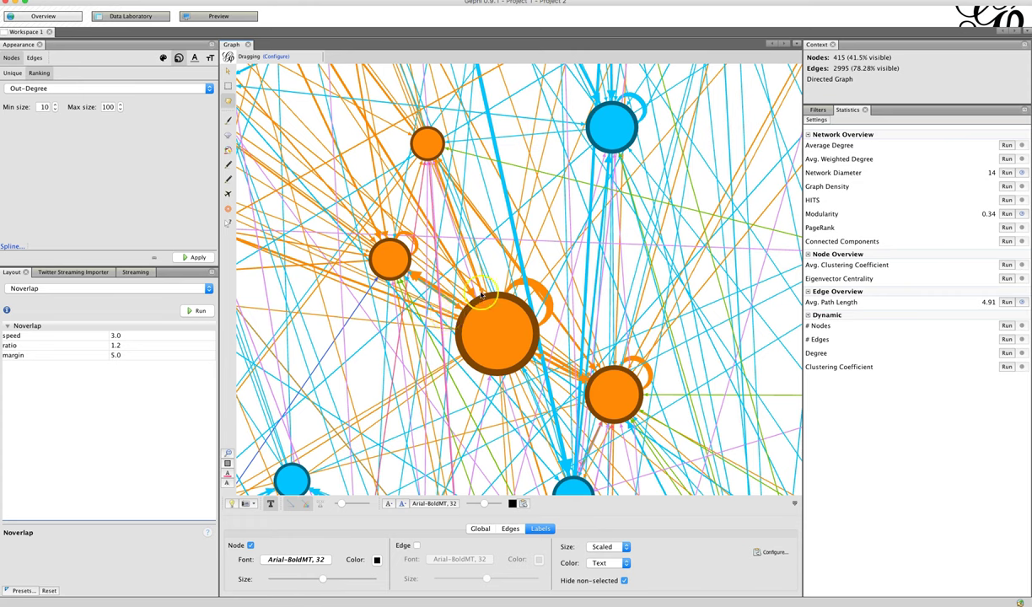
Examine the label and connections of the largest orange node and the overall spread of the colour communities
scroll(472, 285, "up", 10)
scroll(472, 285, "down", 10)
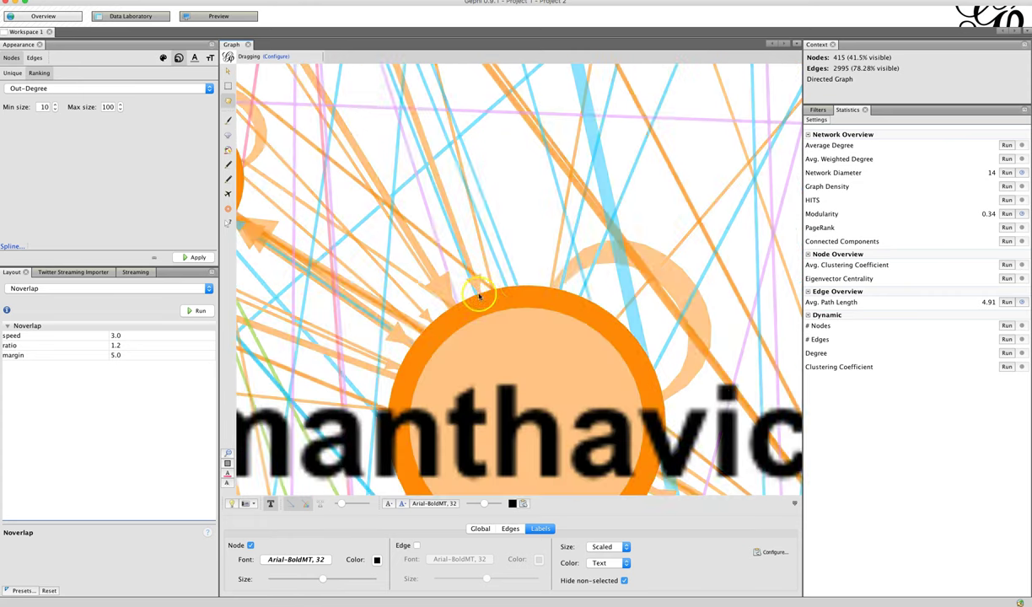
scroll(515, 253, "down", 10)
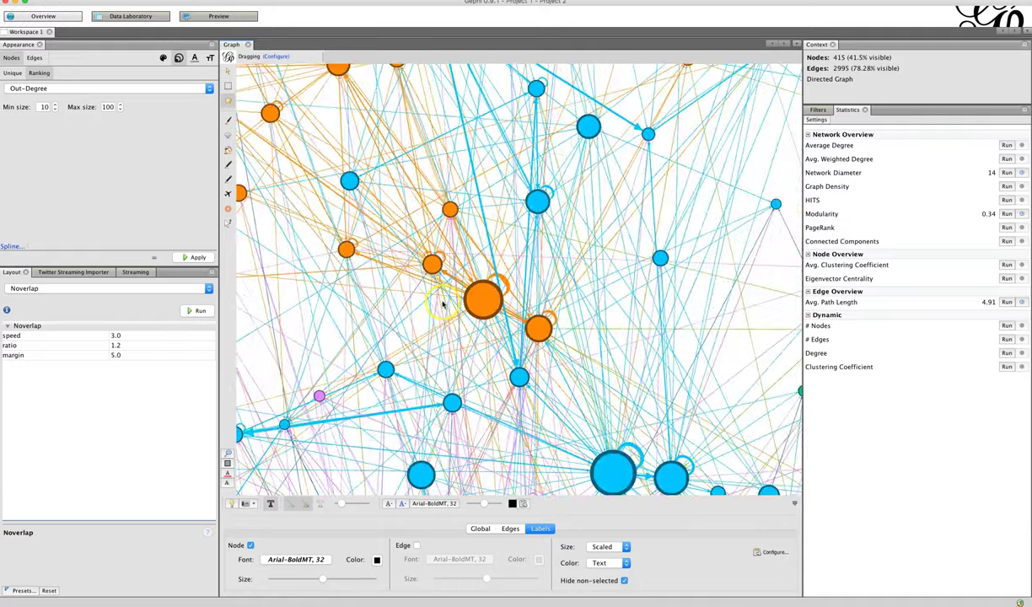
scroll(431, 350, "down", 8)
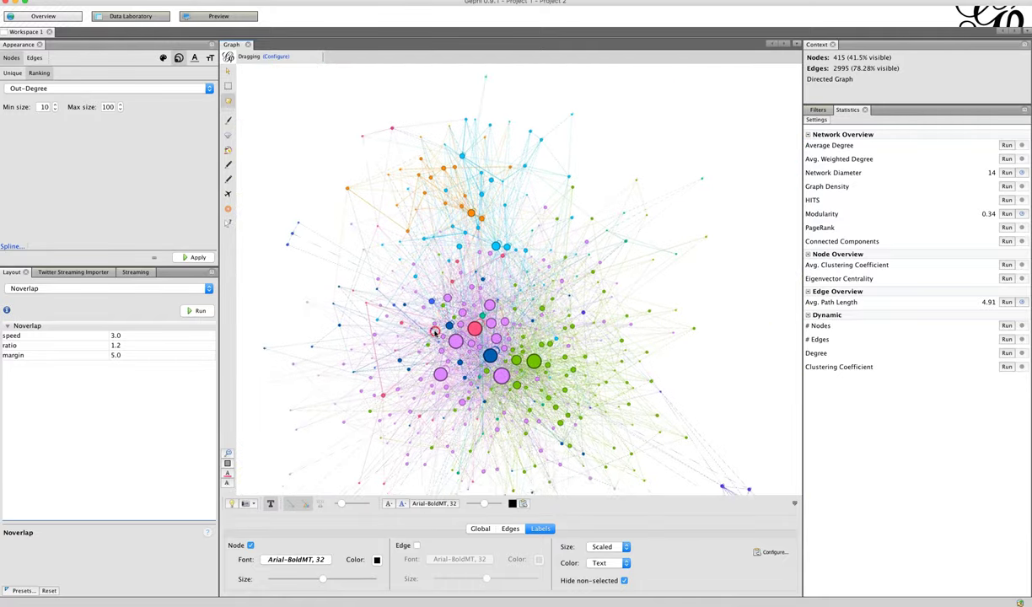
scroll(438, 323, "up", 8)
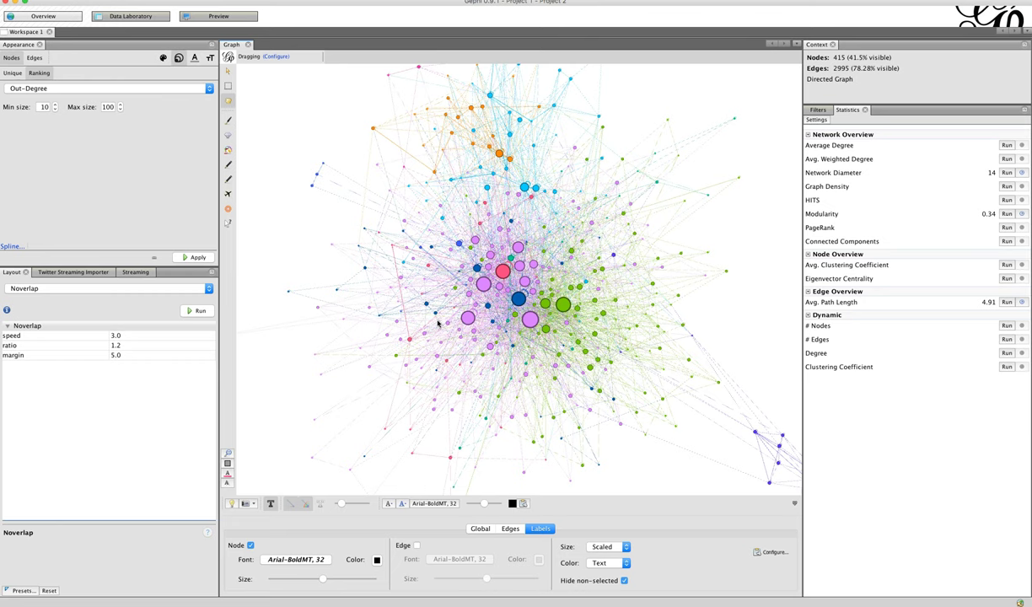
left_click_drag(456, 274, 457, 278)
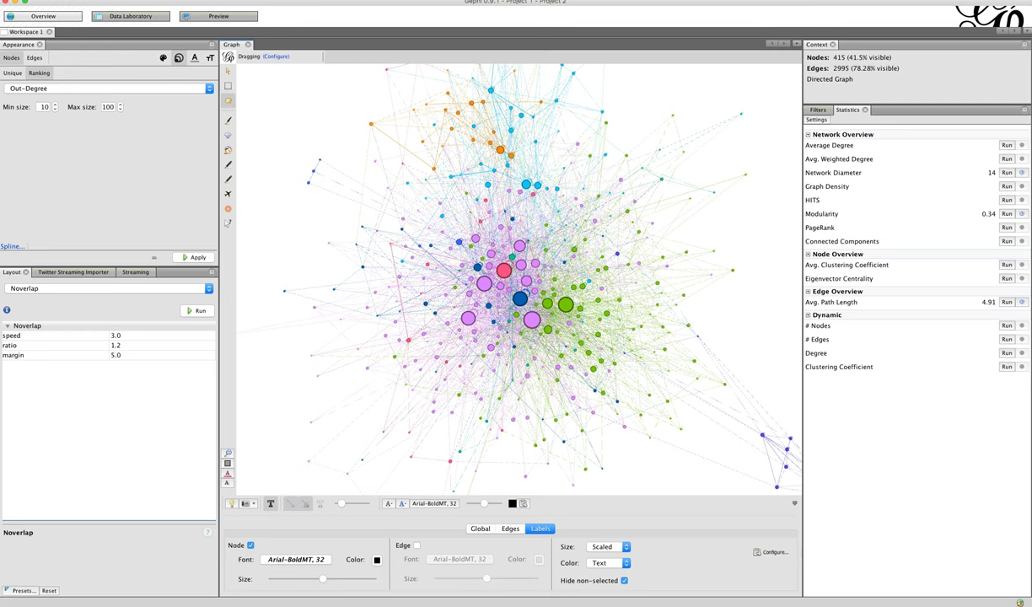
Start saving the project and choose the Documents folder as its location
left_click(52, 0)
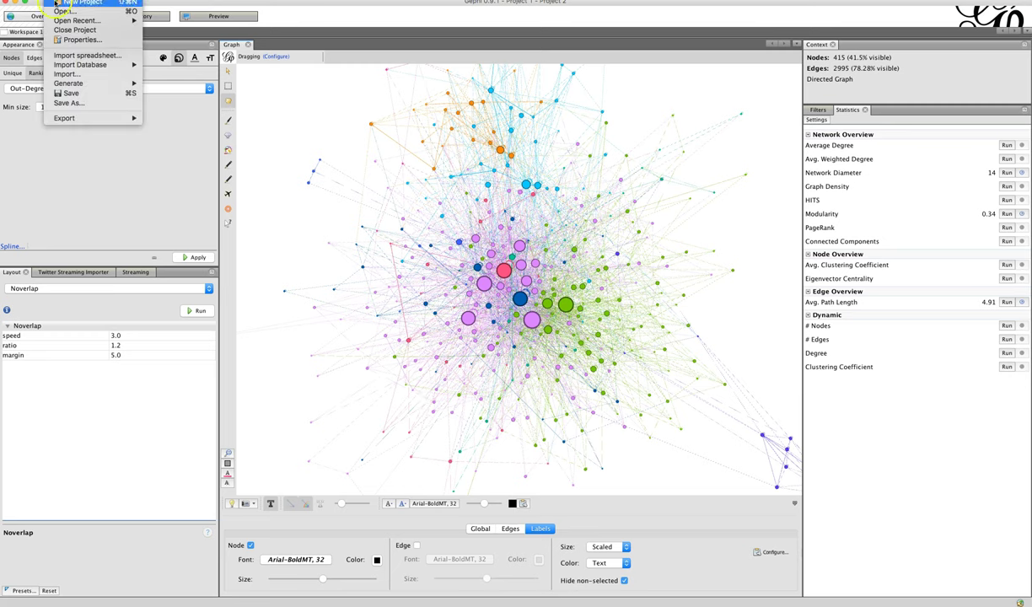
left_click(65, 95)
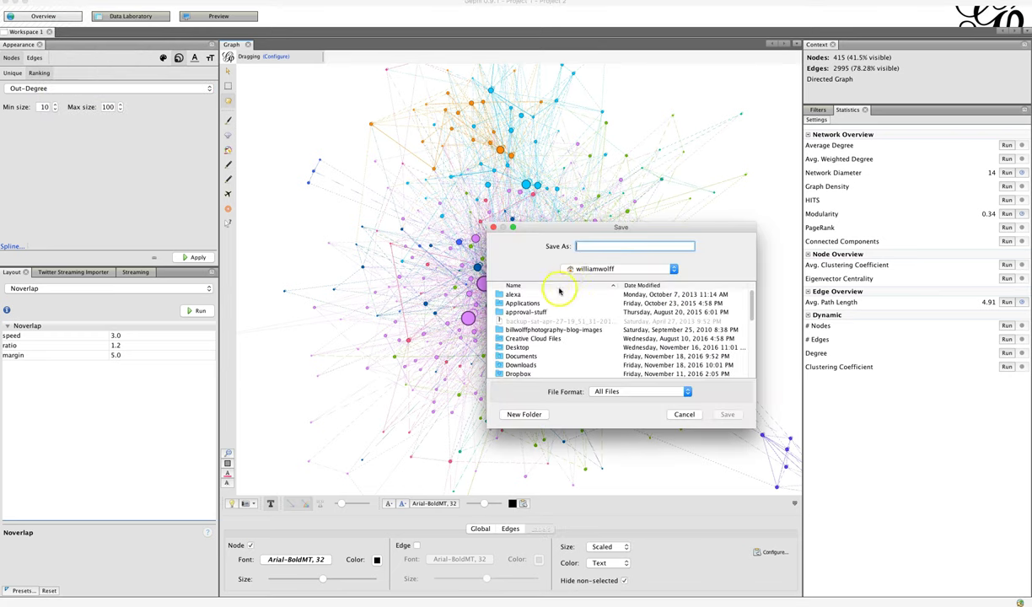
left_click(597, 269)
left_click(598, 270)
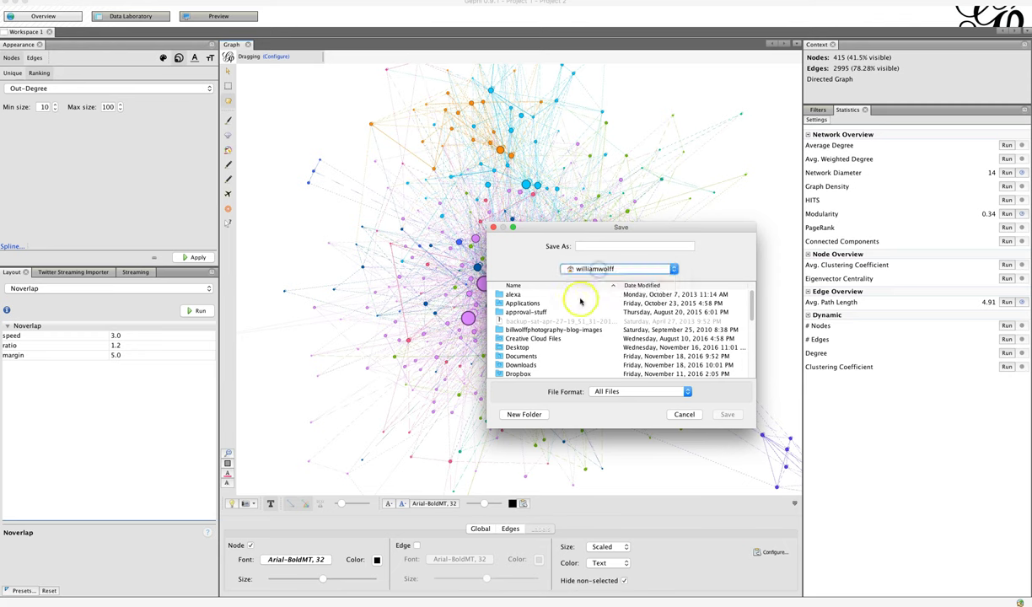
scroll(576, 301, "down", 3)
scroll(575, 302, "up", 1)
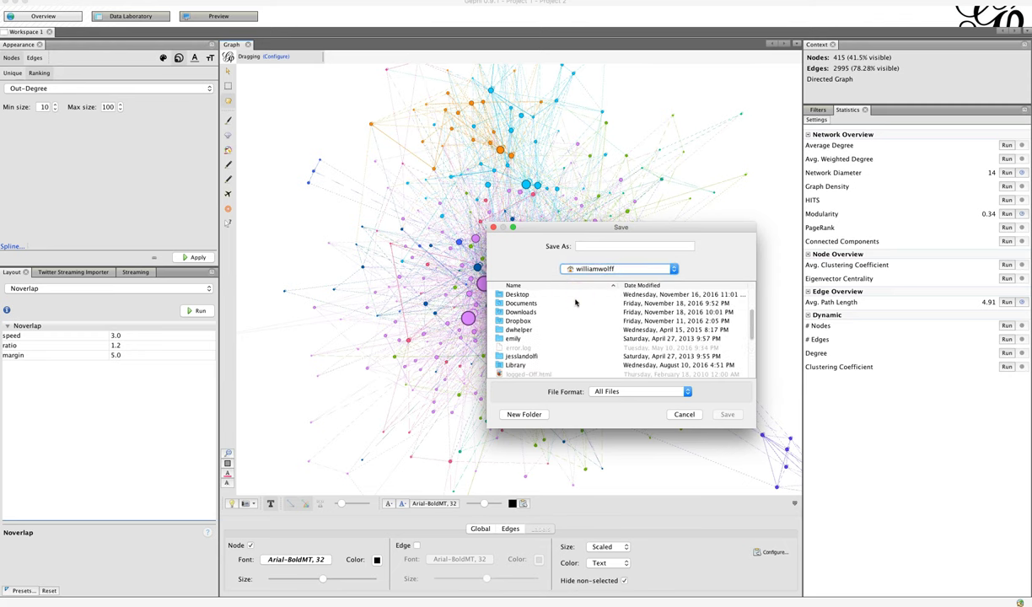
scroll(565, 303, "up", 3)
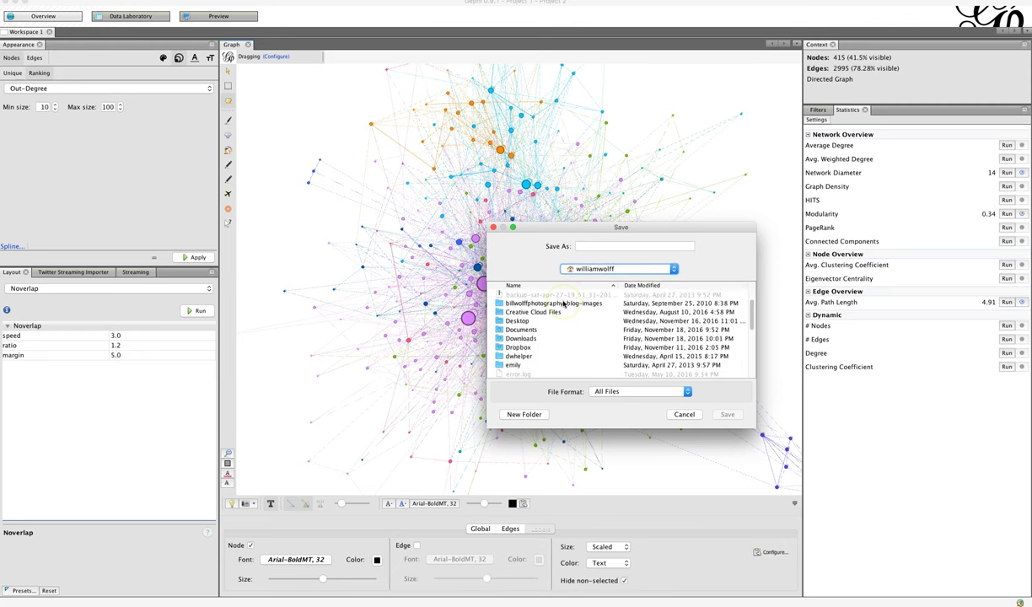
double_click(518, 321)
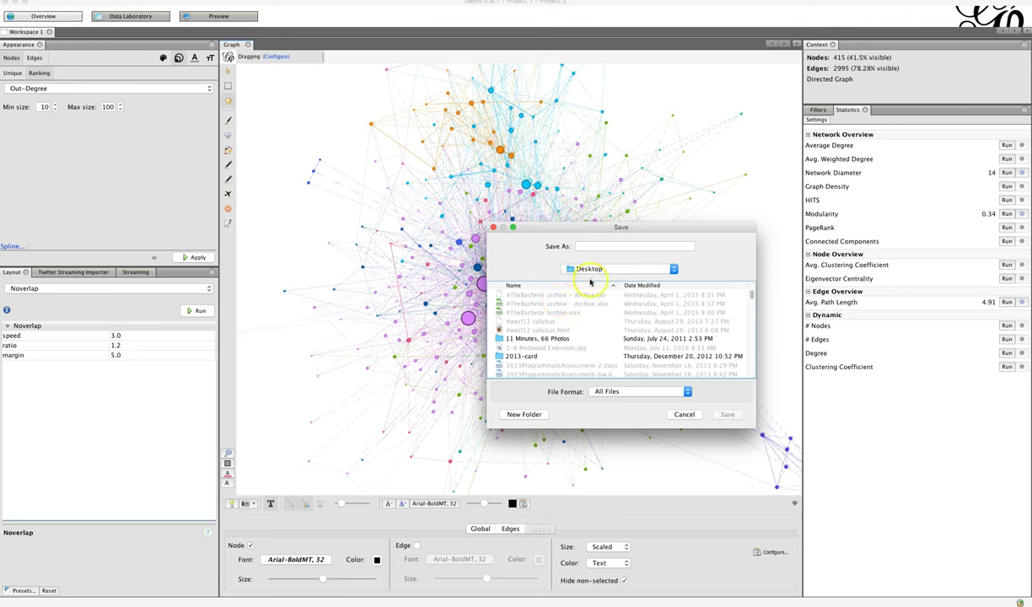
left_click(595, 270)
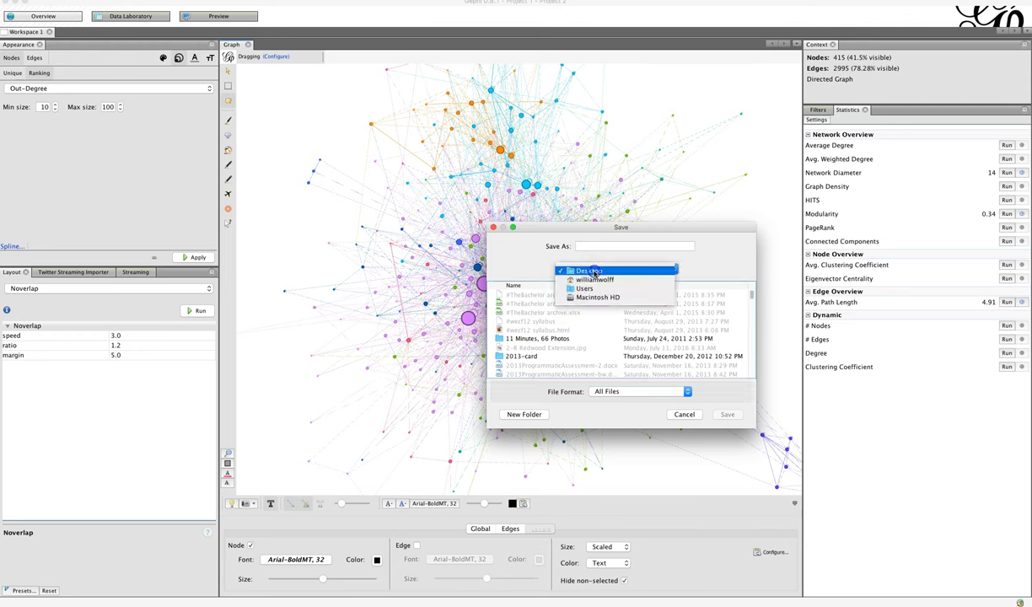
left_click(595, 279)
scroll(516, 349, "down", 2)
double_click(520, 329)
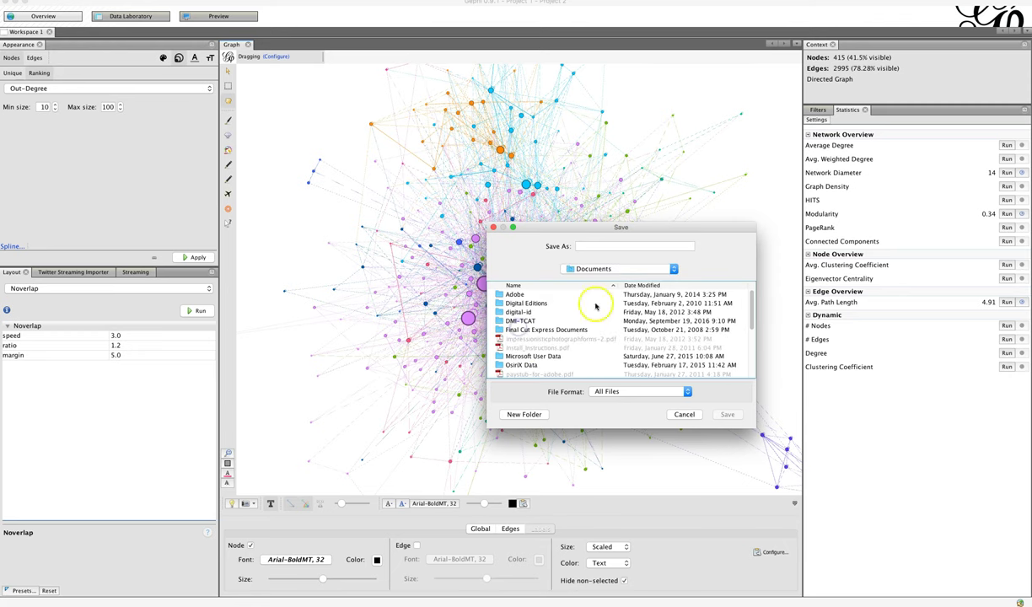
Save the project as #terencecrutcher-network-map, keeping the All Files format
left_click(599, 245)
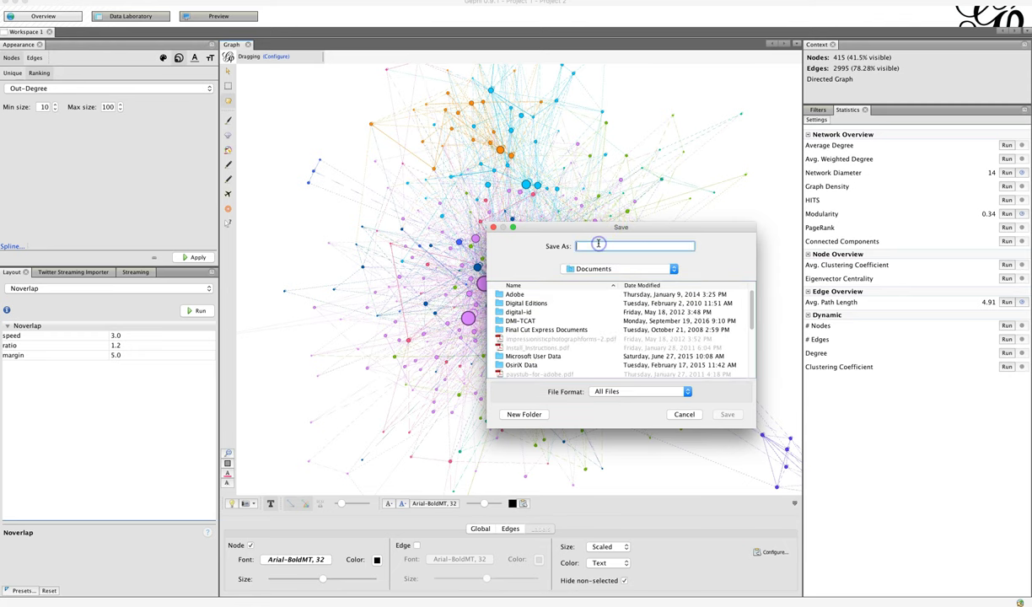
type("#terencecrutcher-network-map")
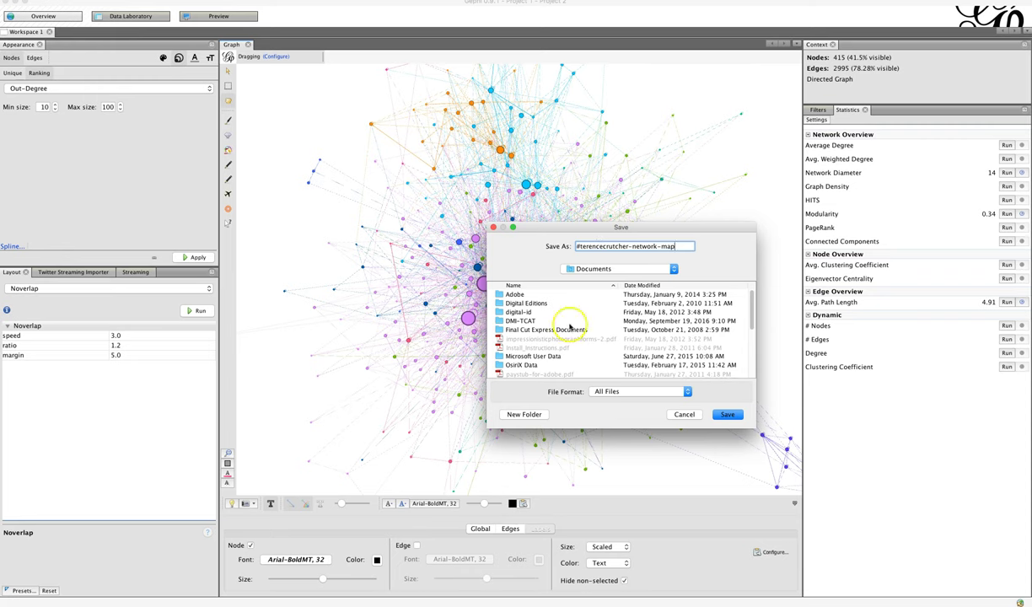
left_click(600, 392)
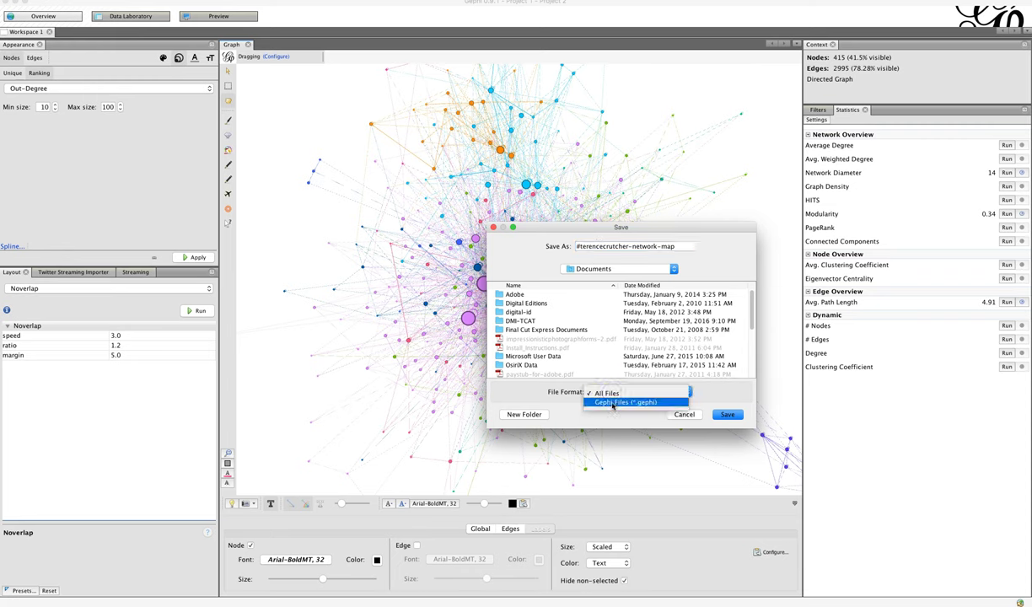
left_click(607, 393)
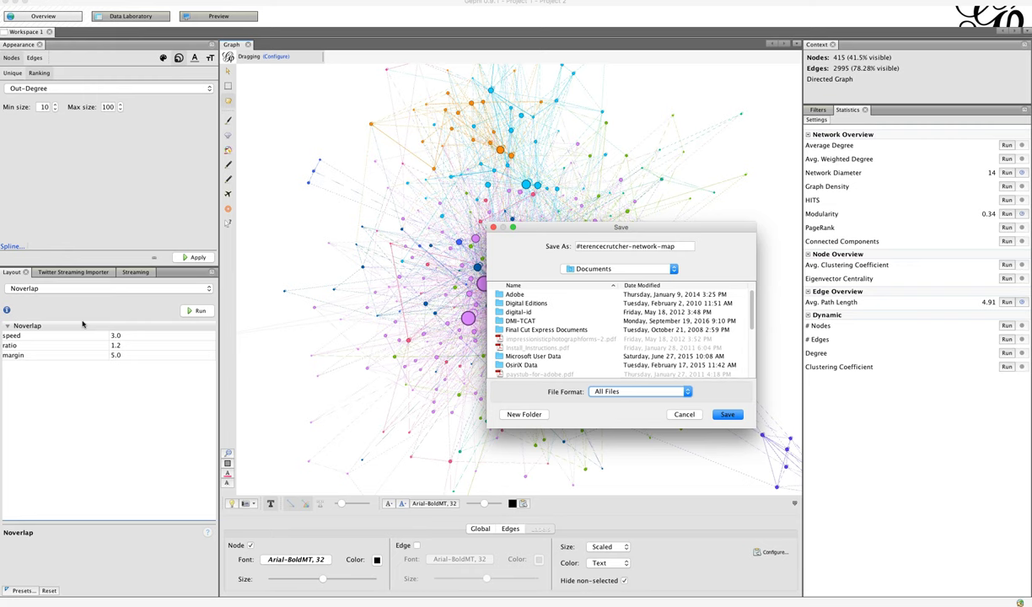
left_click(727, 414)
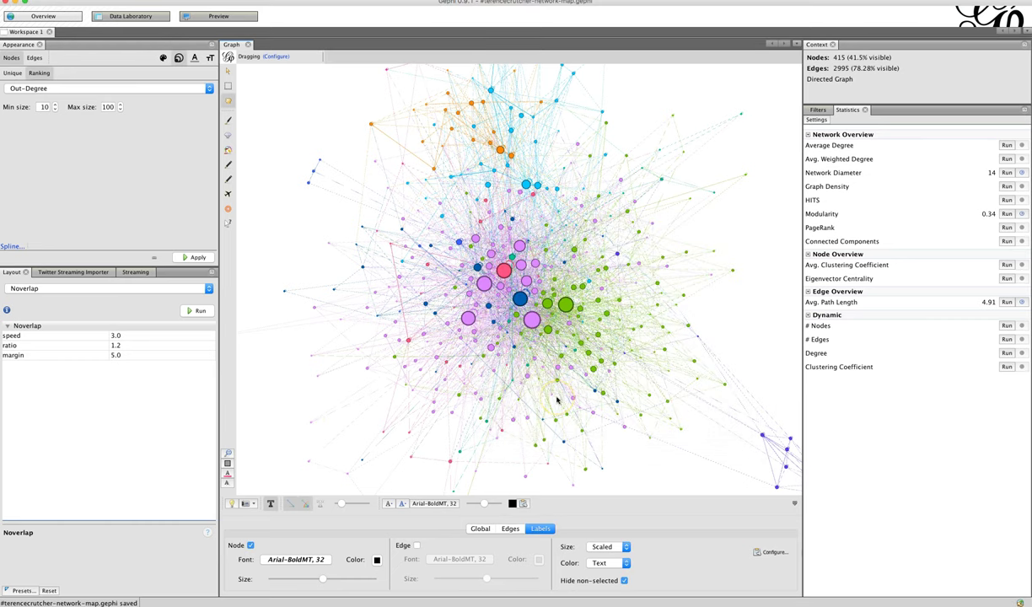
Switch to the network's preview and refresh it to render the graph with the Default preset
left_click_drag(522, 379, 540, 389)
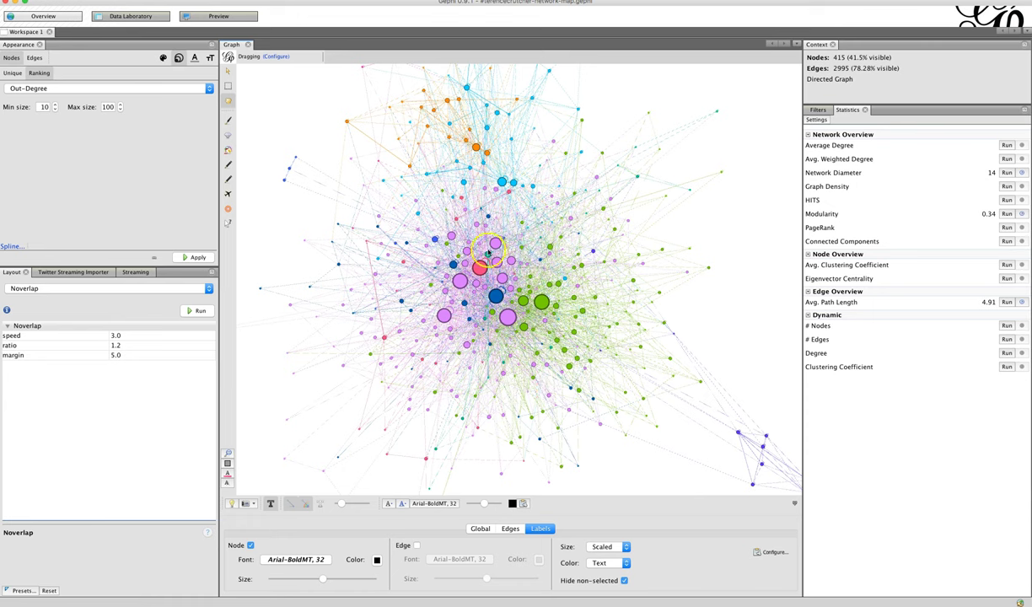
scroll(548, 255, "up", 2)
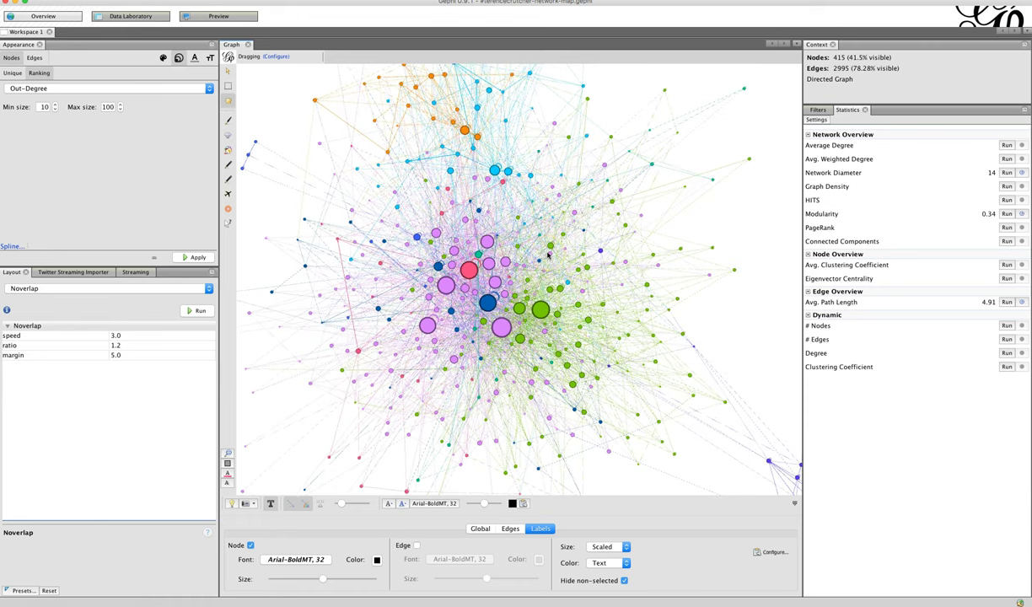
scroll(548, 255, "down", 2)
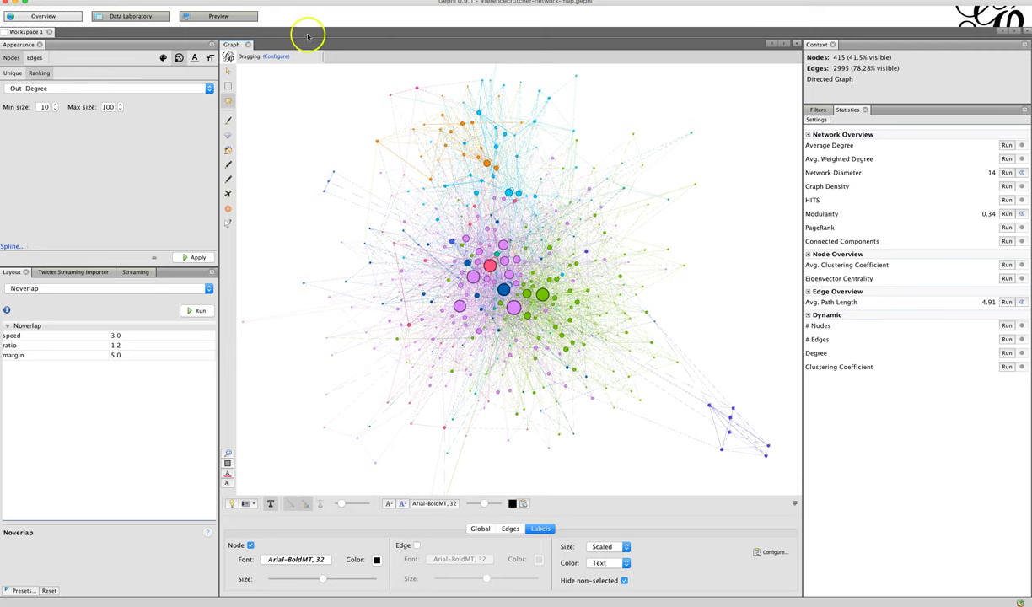
left_click(217, 19)
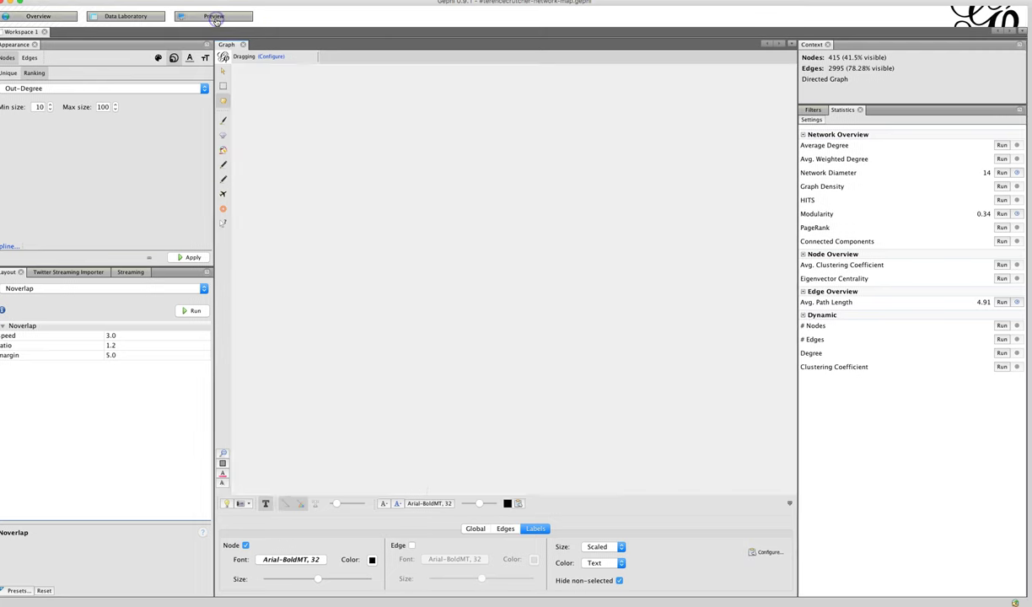
left_click(366, 114)
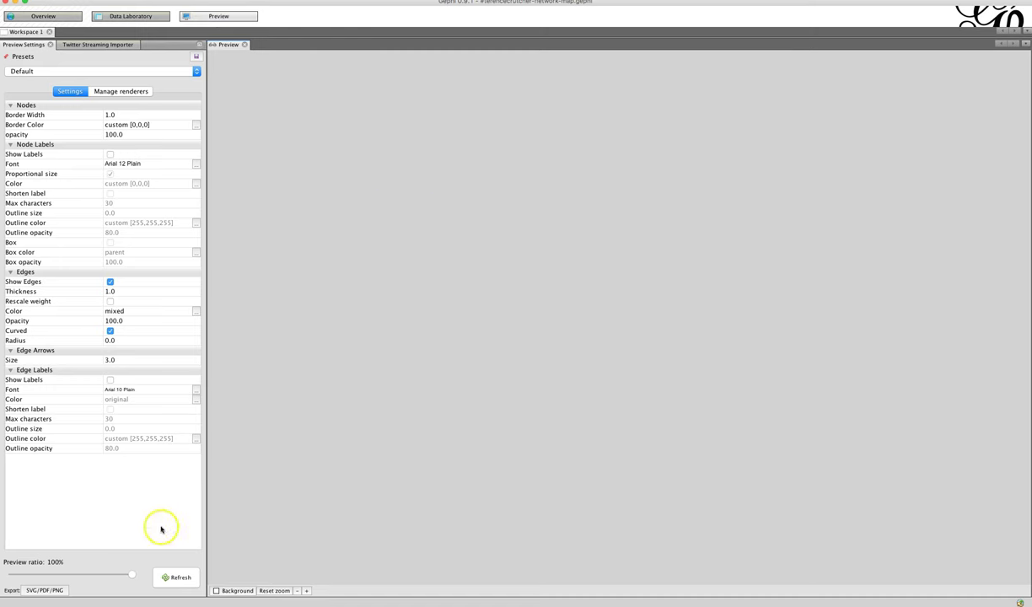
left_click(174, 577)
Examine the rendered preview, including the curved edges, the community colours and the large nodes at the centre
left_click_drag(311, 283, 295, 292)
scroll(316, 431, "down", 3)
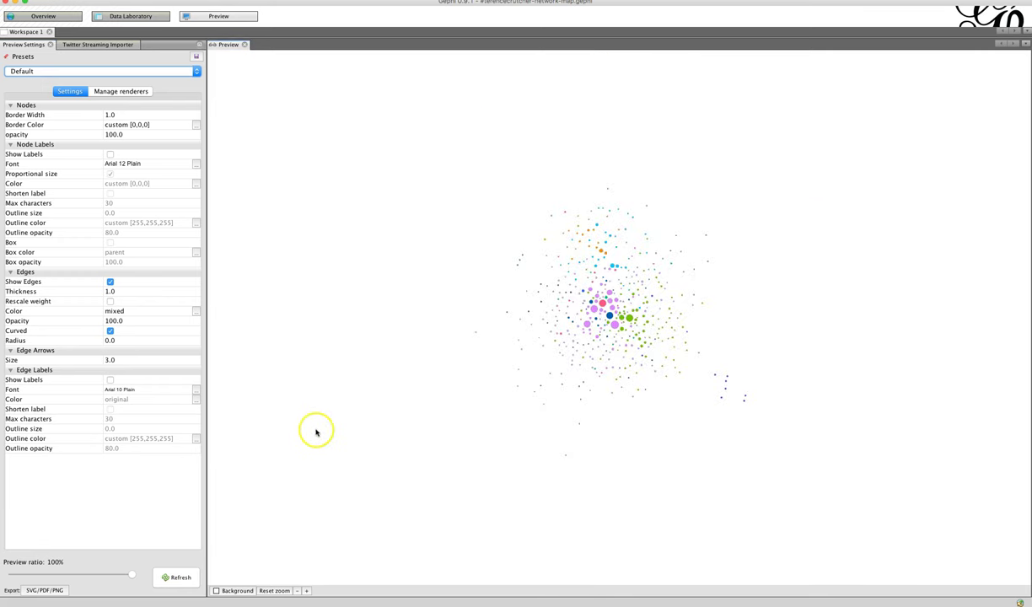
scroll(344, 402, "up", 3)
left_click_drag(318, 350, 316, 352)
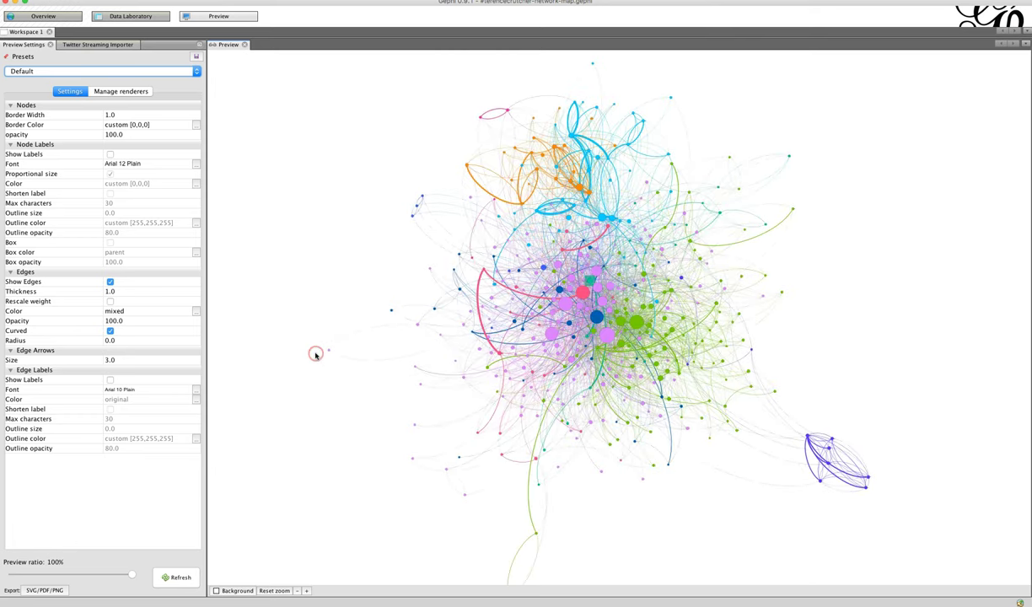
left_click_drag(312, 402, 308, 410)
left_click(314, 408)
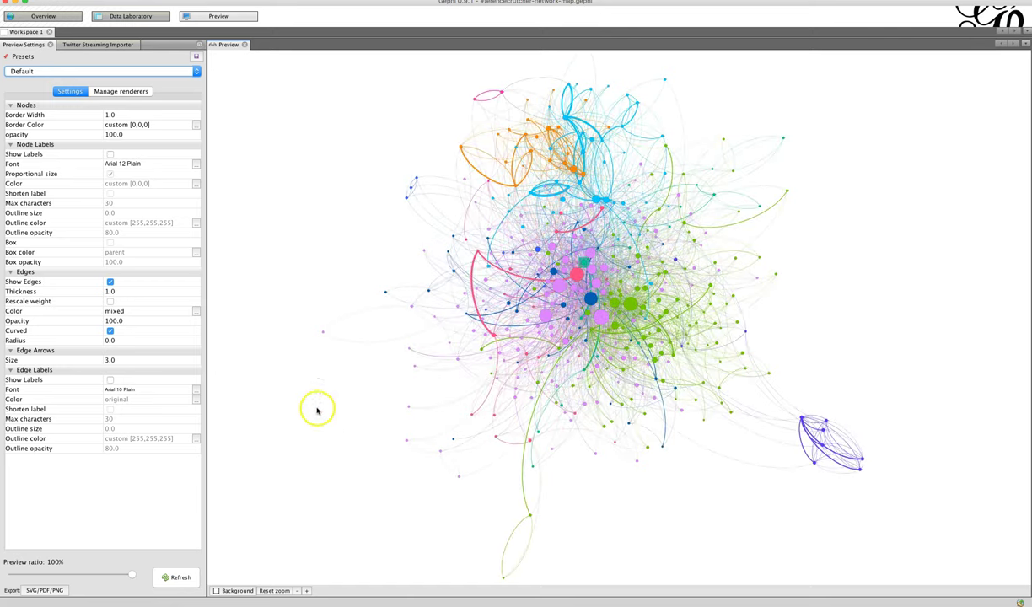
left_click_drag(584, 266, 530, 279)
scroll(523, 276, "up", 5)
scroll(522, 279, "down", 3)
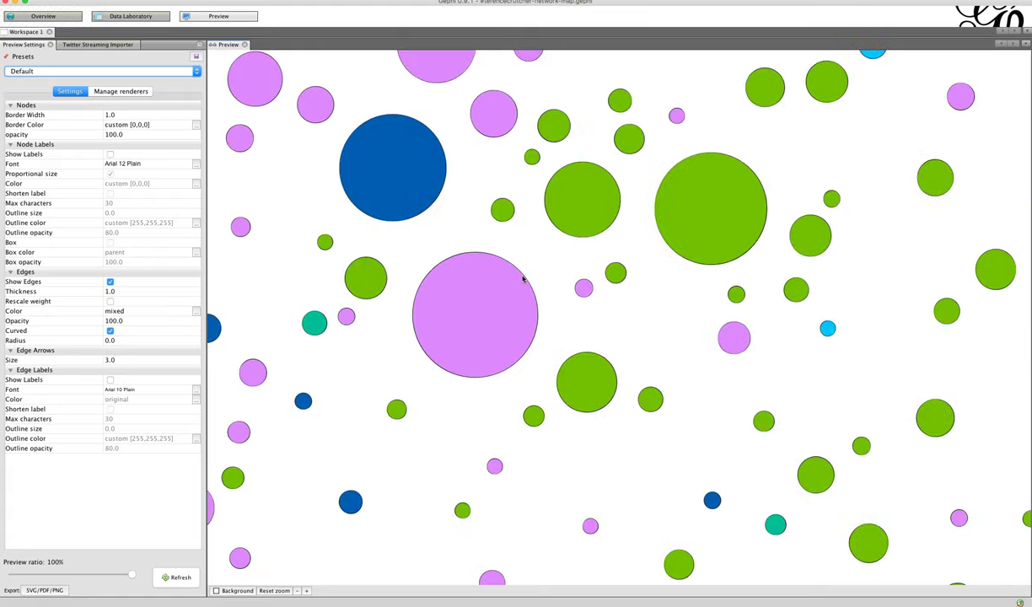
scroll(560, 340, "down", 3)
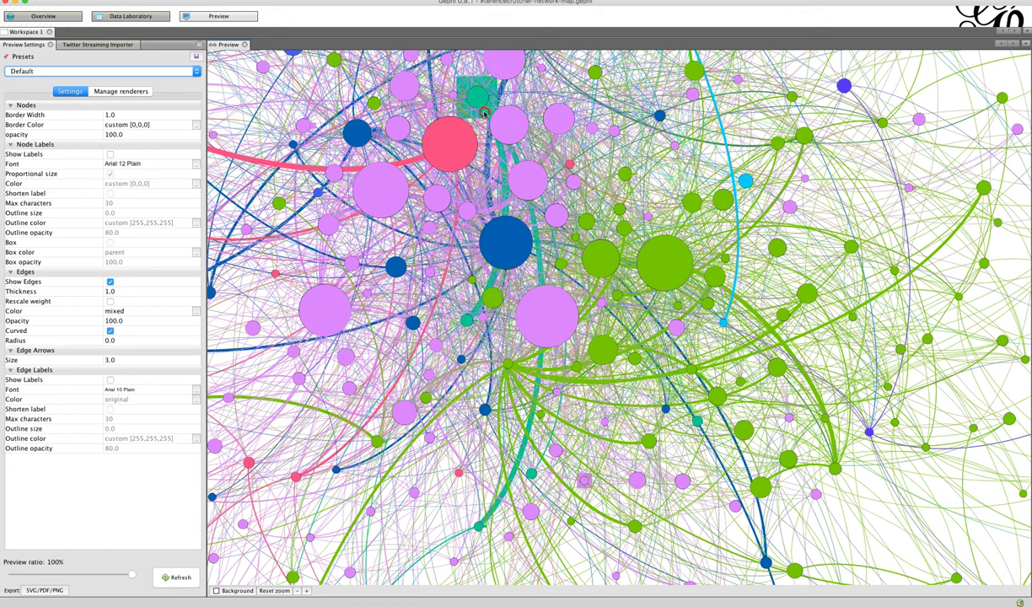
left_click_drag(483, 112, 535, 185)
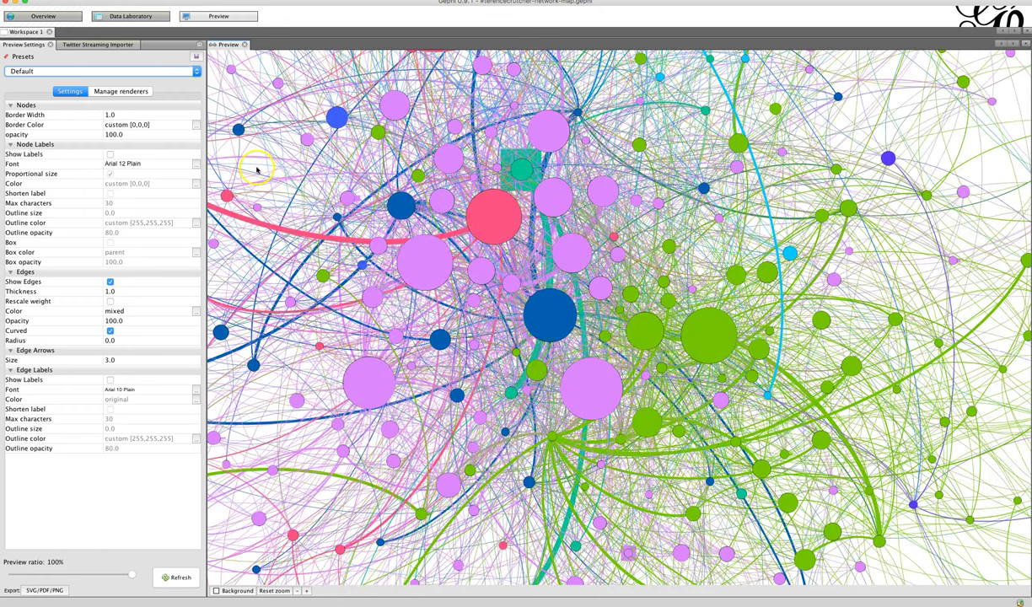
left_click_drag(265, 170, 347, 194)
scroll(347, 194, "down", 5)
scroll(352, 195, "up", 3)
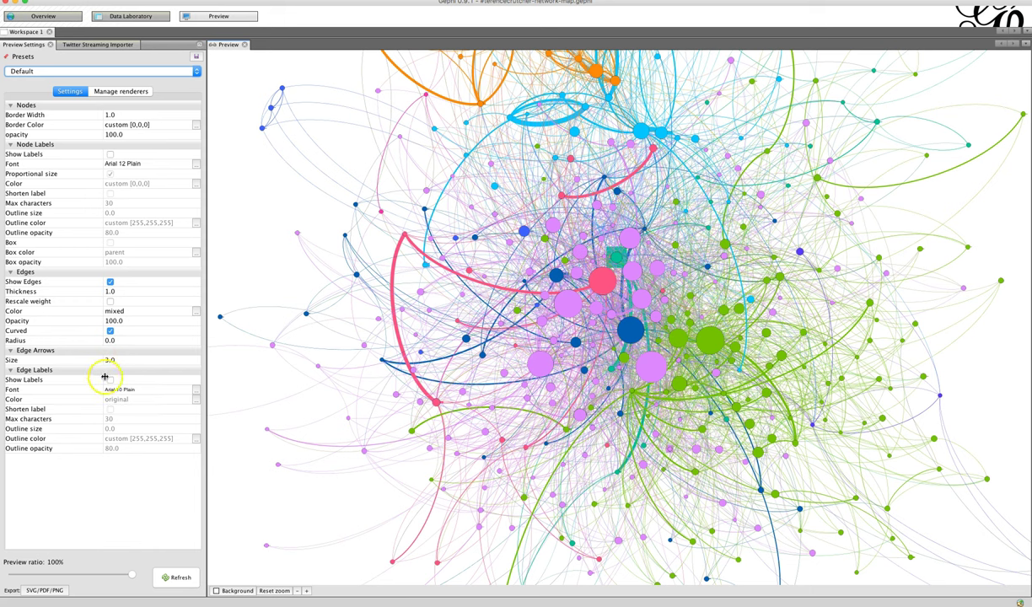
Try straight edges in the preview and restore the curved edges, refreshing the rendering for each
left_click(109, 331)
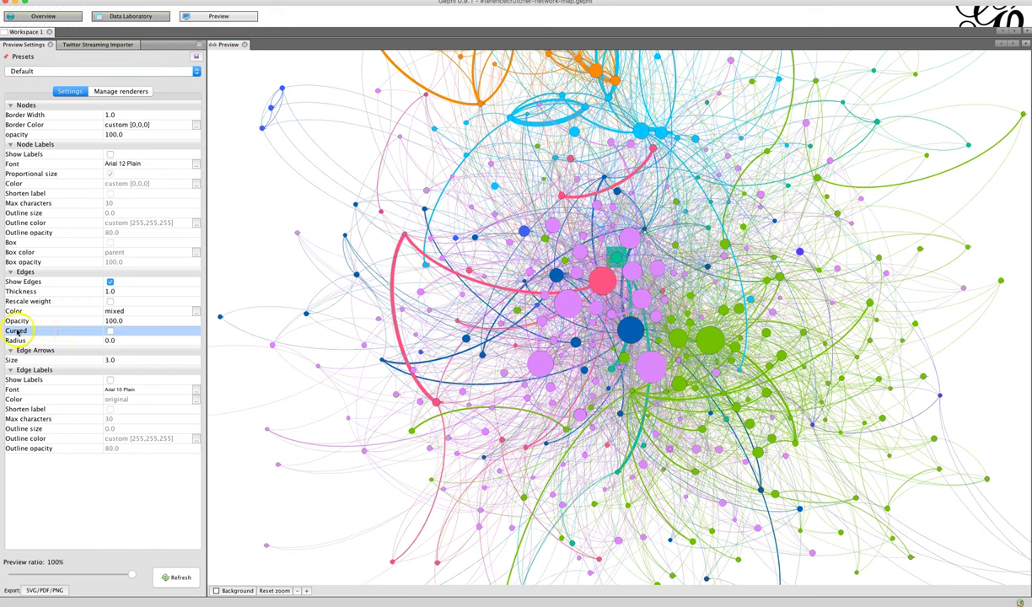
left_click(166, 577)
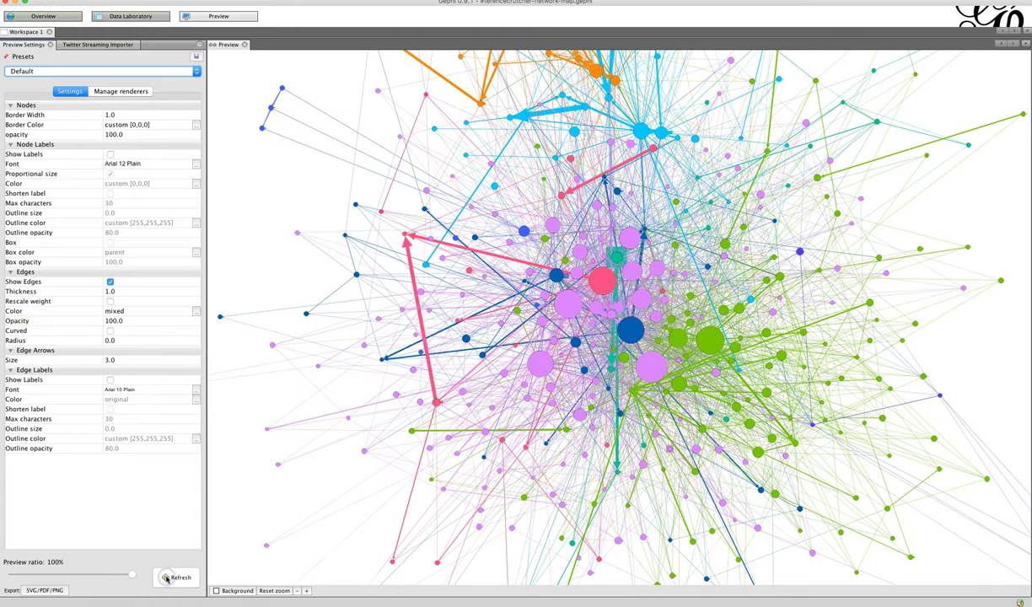
left_click(166, 578)
left_click(110, 331)
left_click(179, 578)
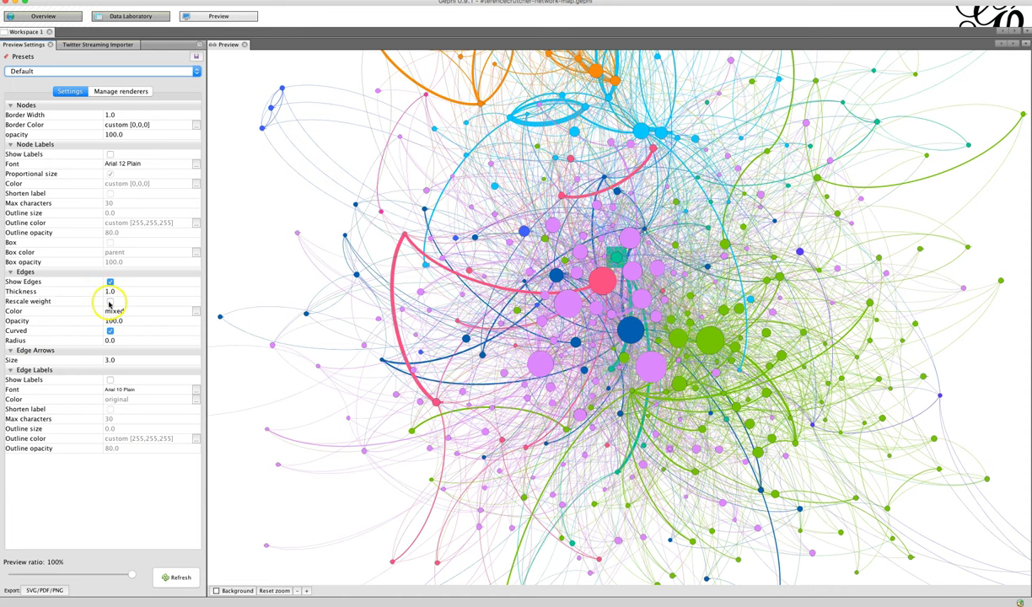
Enable weight rescaling for the edges and refresh the preview
left_click(110, 302)
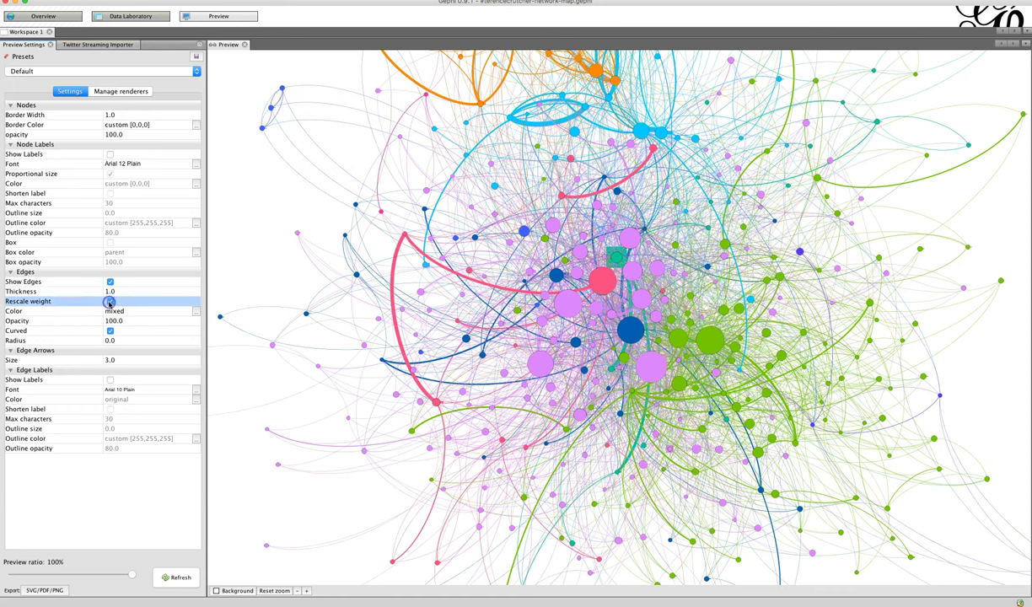
left_click(178, 578)
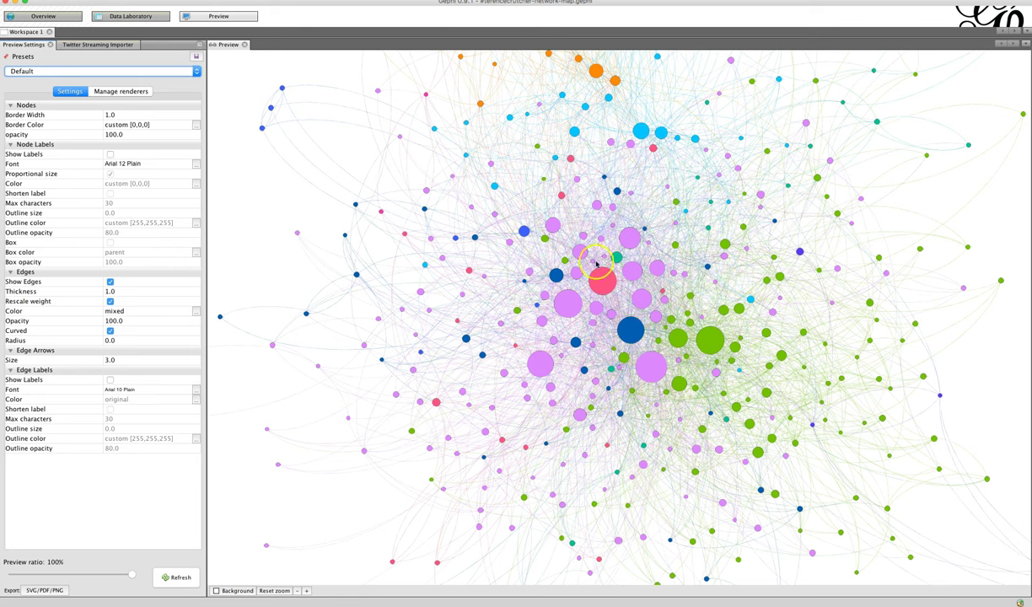
Disable weight rescaling for the edges and refresh the preview
left_click(109, 301)
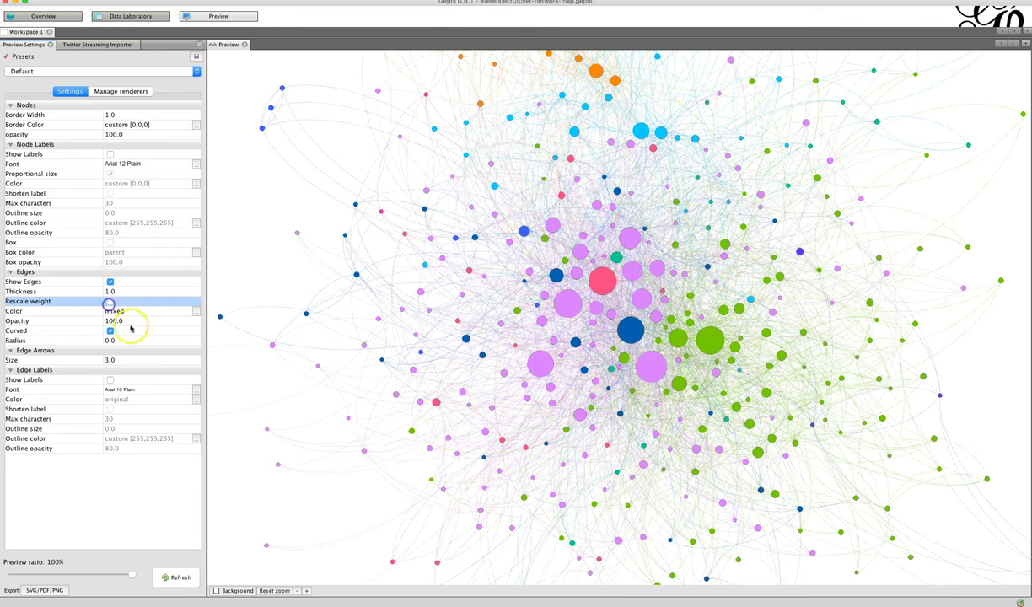
left_click(177, 577)
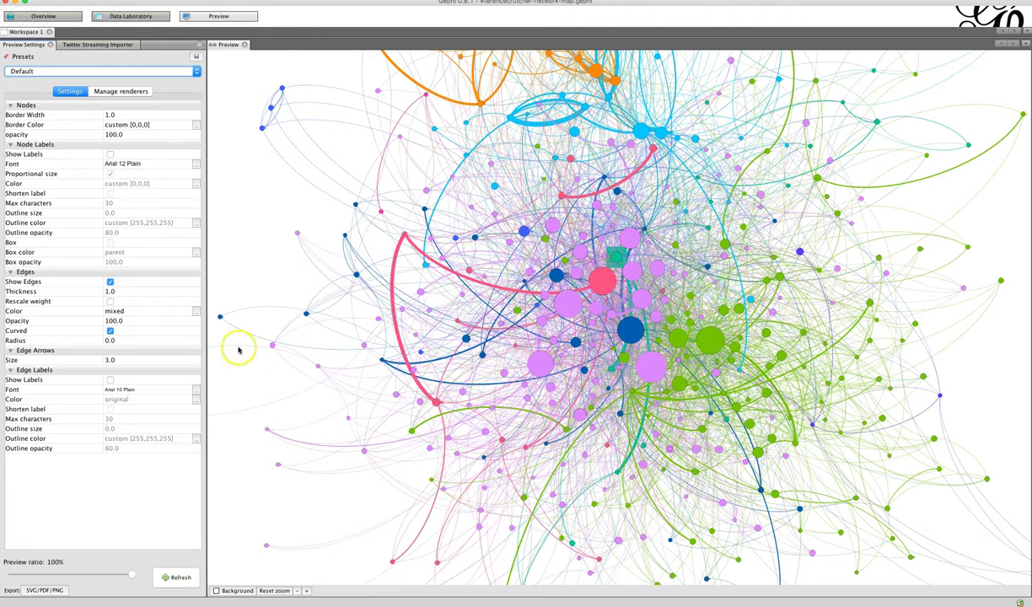
Try hiding the edges in the preview and show them again, refreshing the rendering each time
left_click(110, 282)
left_click(175, 577)
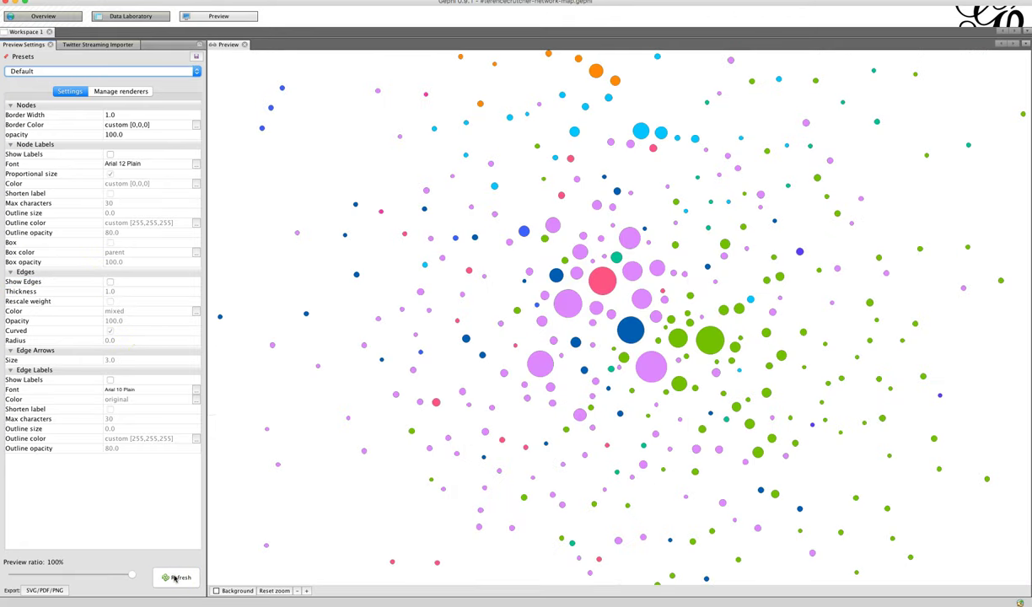
left_click(110, 282)
left_click(177, 577)
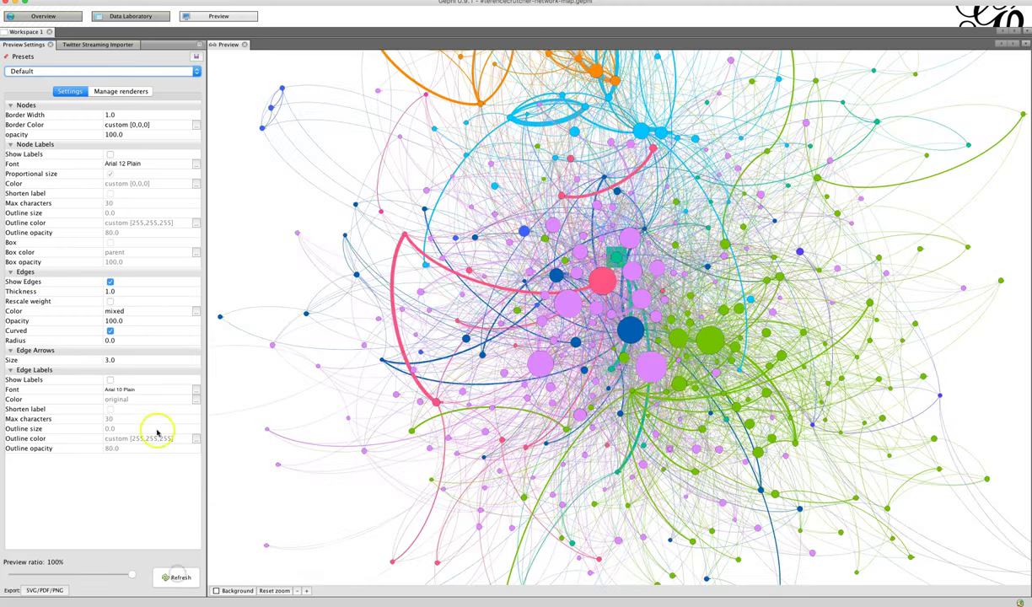
Try an edge thickness of 10 in the preview and set it back to 1, refreshing for each value
left_click(112, 290)
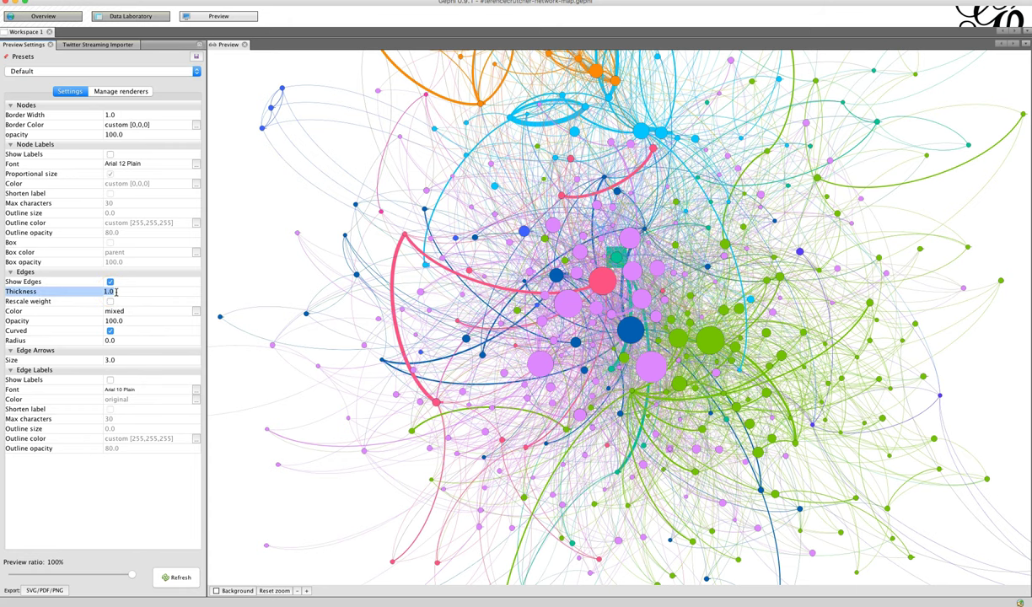
left_click(174, 577)
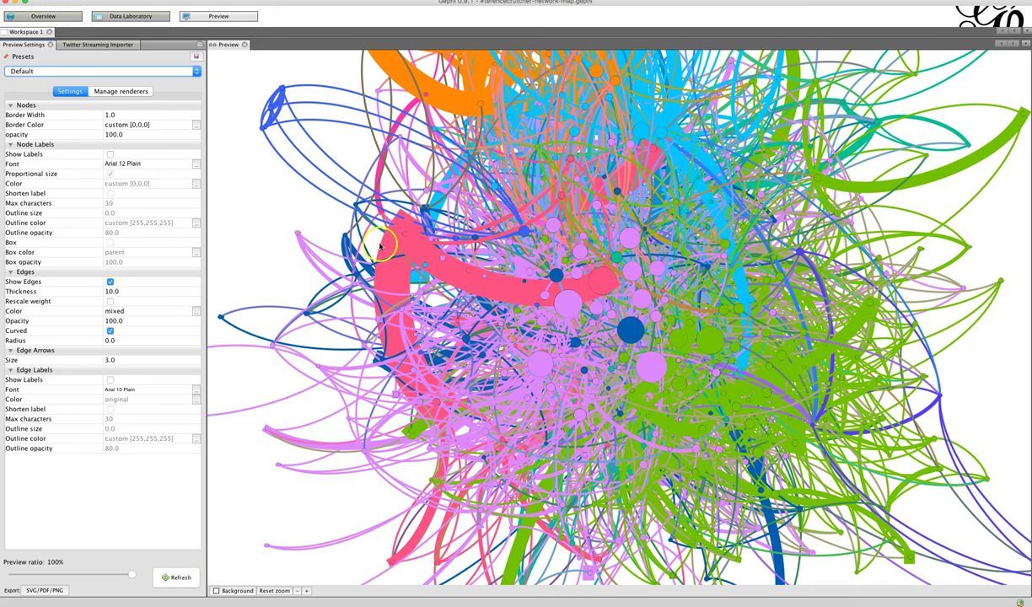
left_click(132, 291)
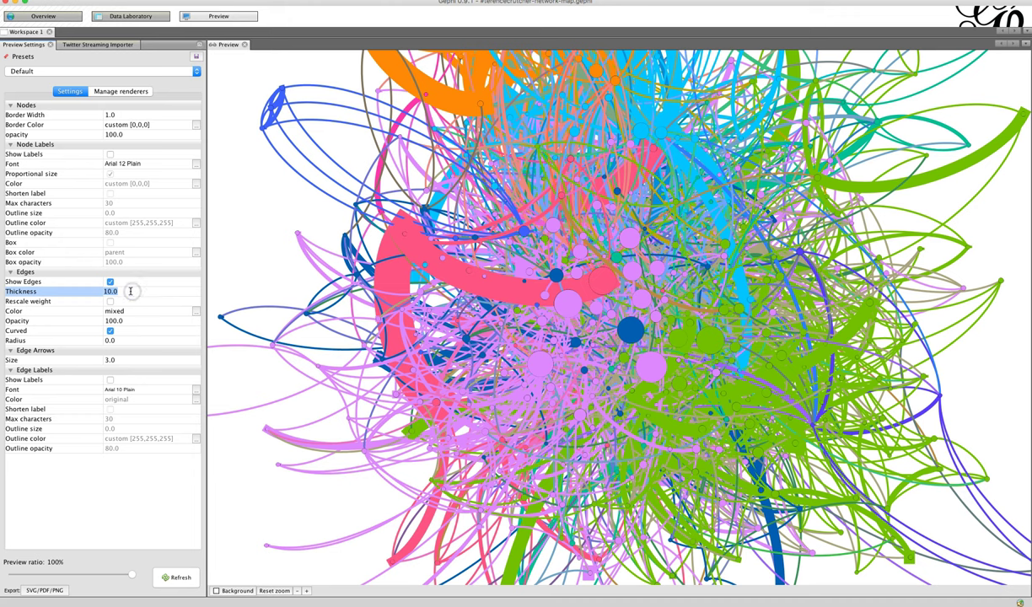
type("1")
left_click(175, 578)
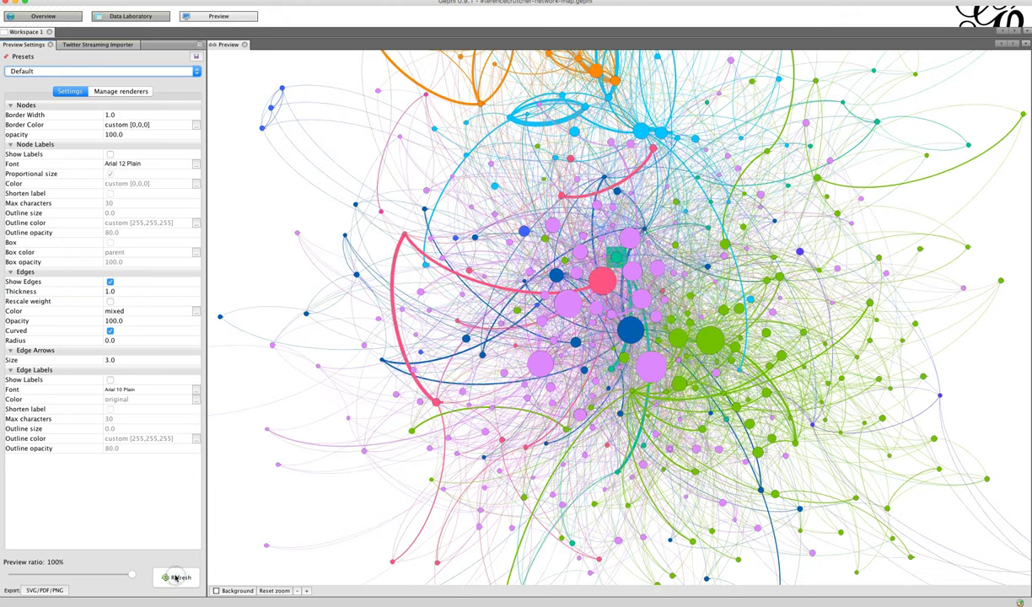
Show the node labels without proportional sizing and refresh the preview
left_click(111, 155)
left_click(173, 578)
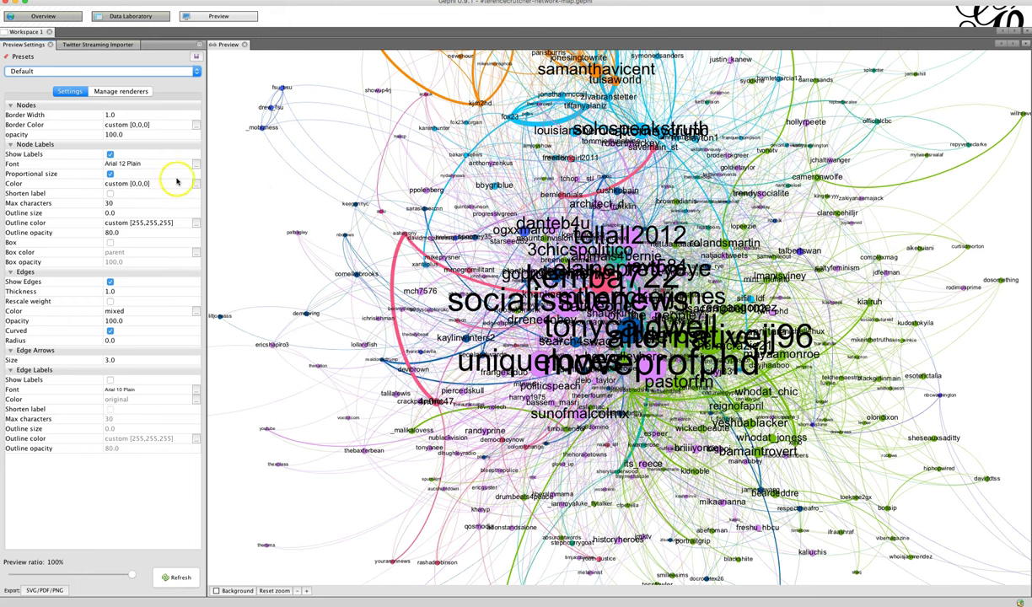
left_click(109, 173)
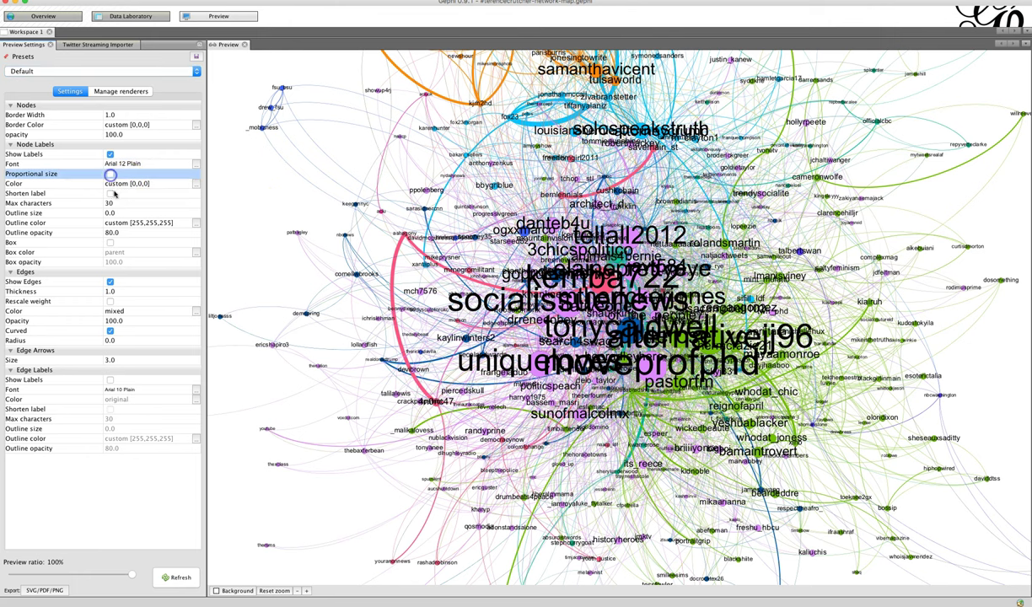
left_click(179, 577)
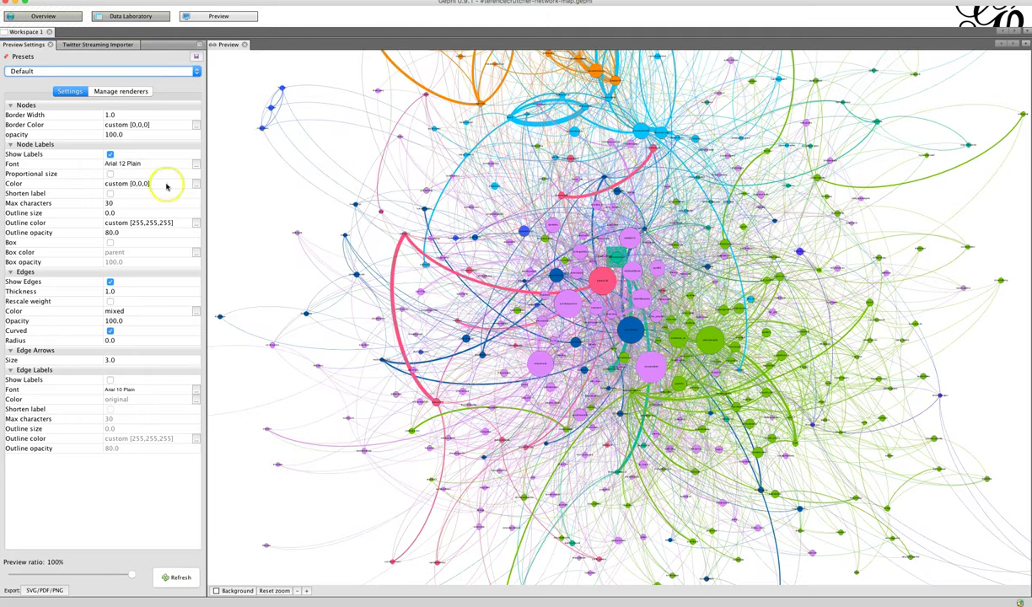
Set the node label font to Eurostile Plain at size 14 and refresh the preview
left_click(196, 165)
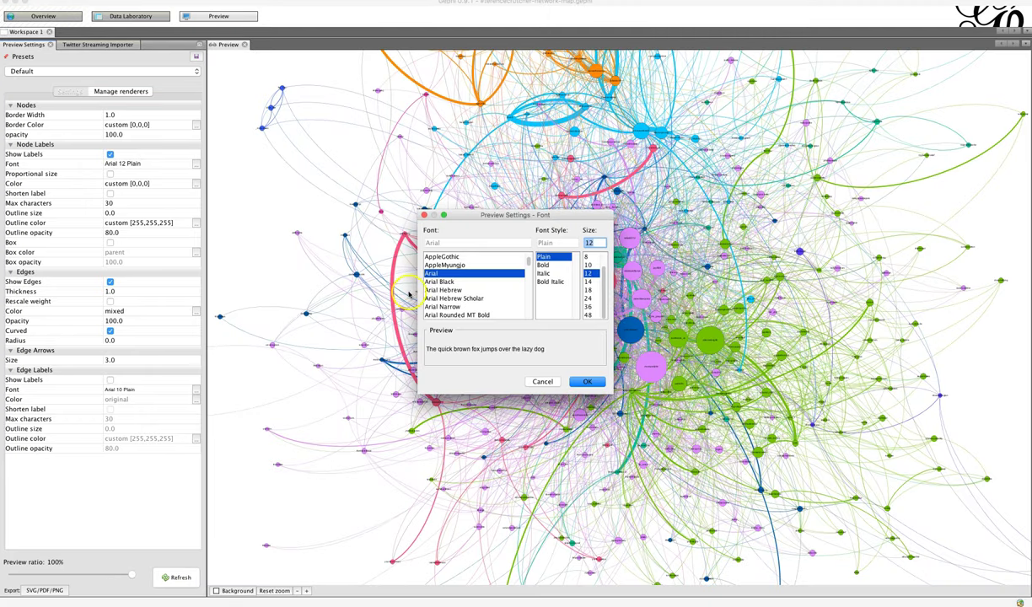
scroll(462, 291, "down", 10)
scroll(463, 291, "down", 10)
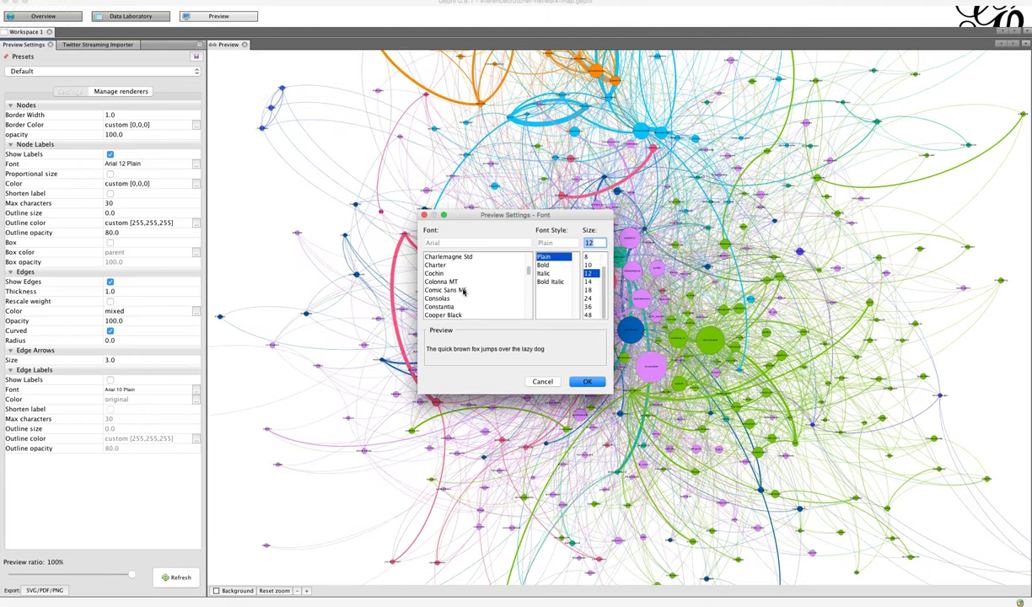
scroll(461, 290, "down", 5)
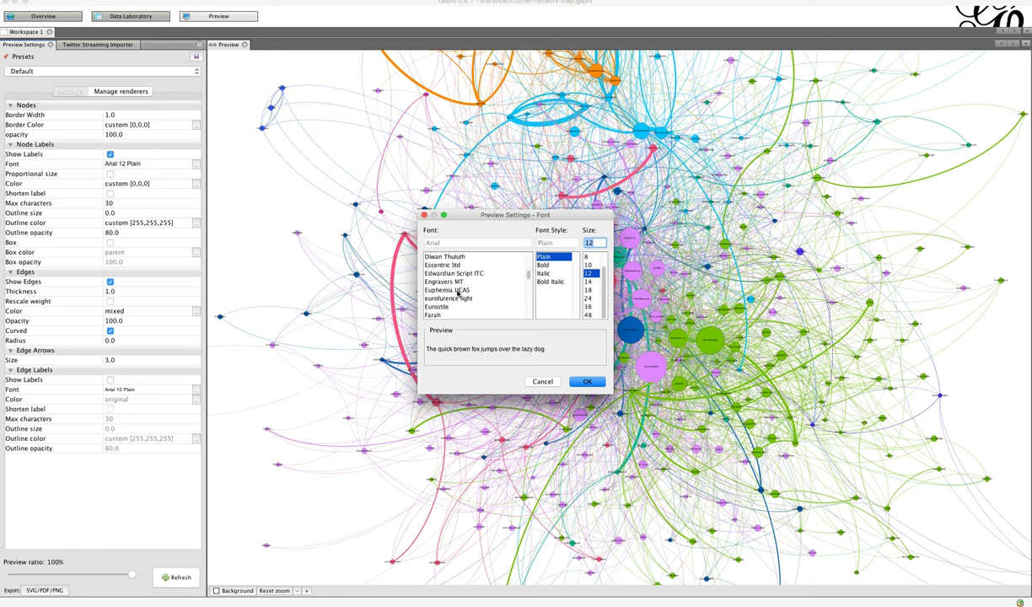
left_click(439, 307)
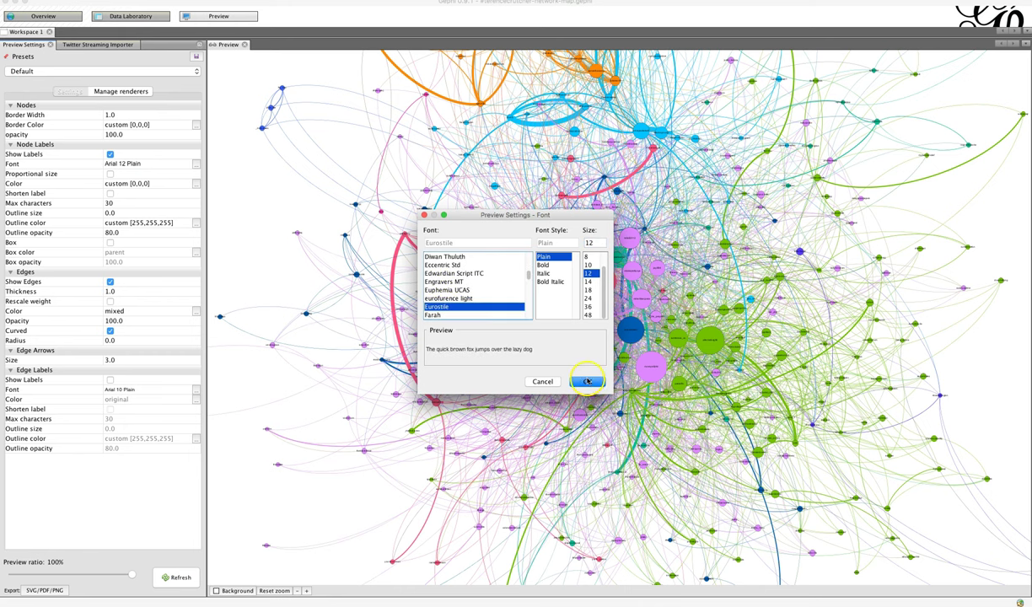
left_click(589, 282)
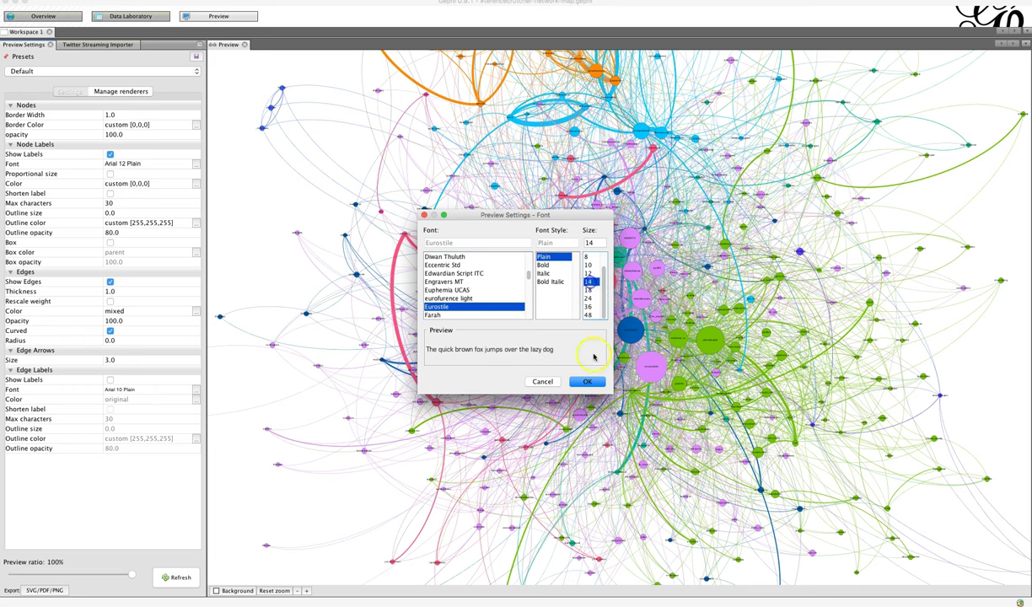
left_click(585, 381)
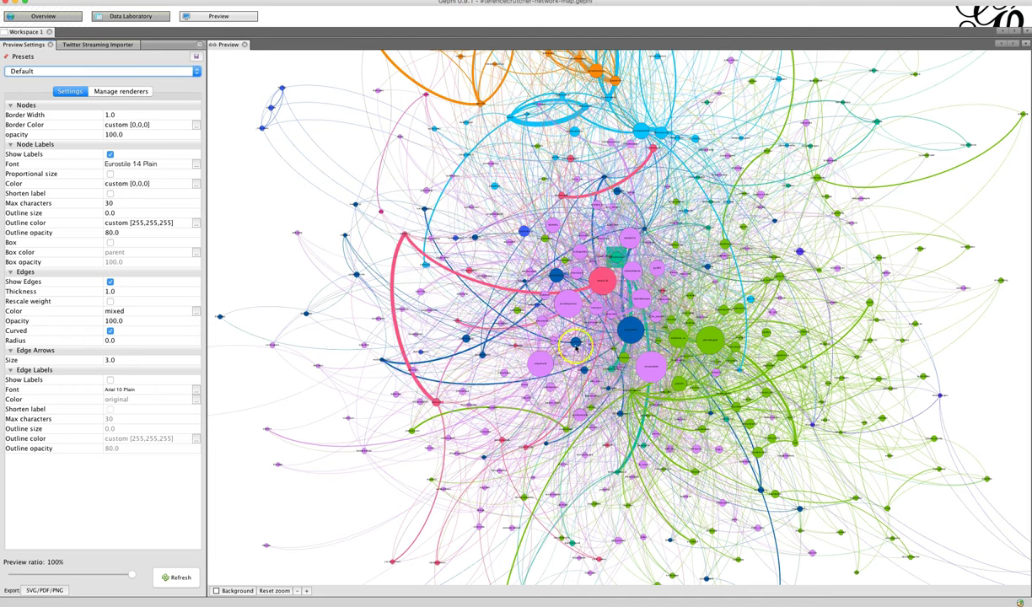
left_click(178, 578)
Examine the node labels close up and the rendering of the whole network in the preview
scroll(592, 311, "up", 10)
scroll(593, 311, "down", 5)
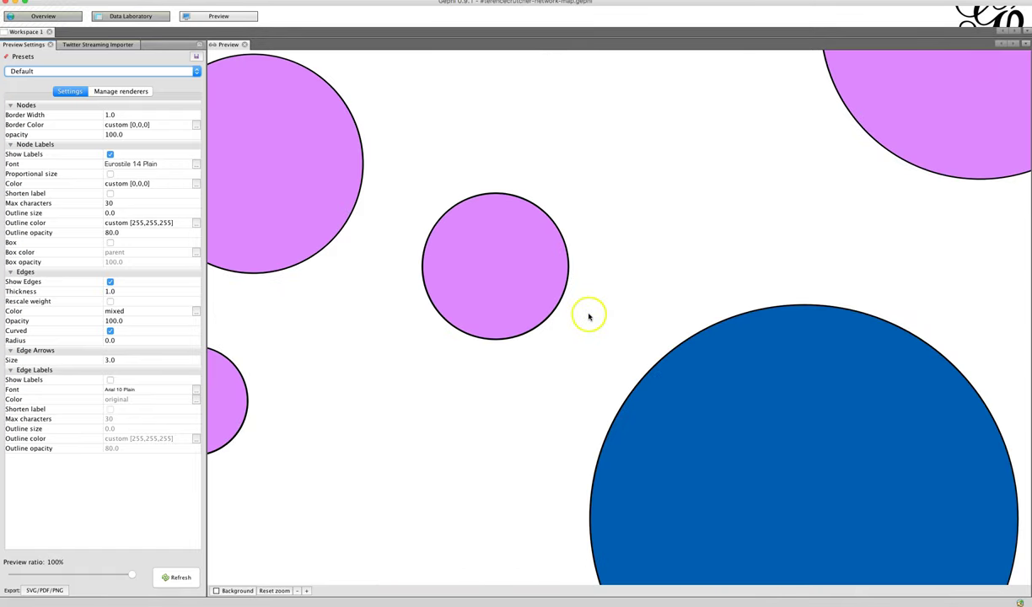
scroll(528, 334, "down", 4)
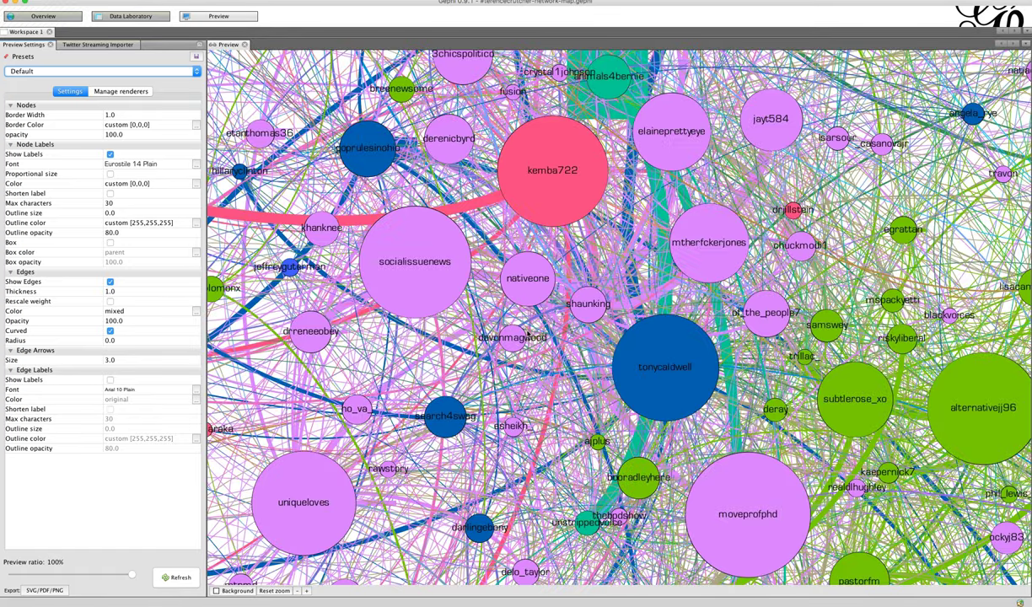
scroll(528, 335, "down", 3)
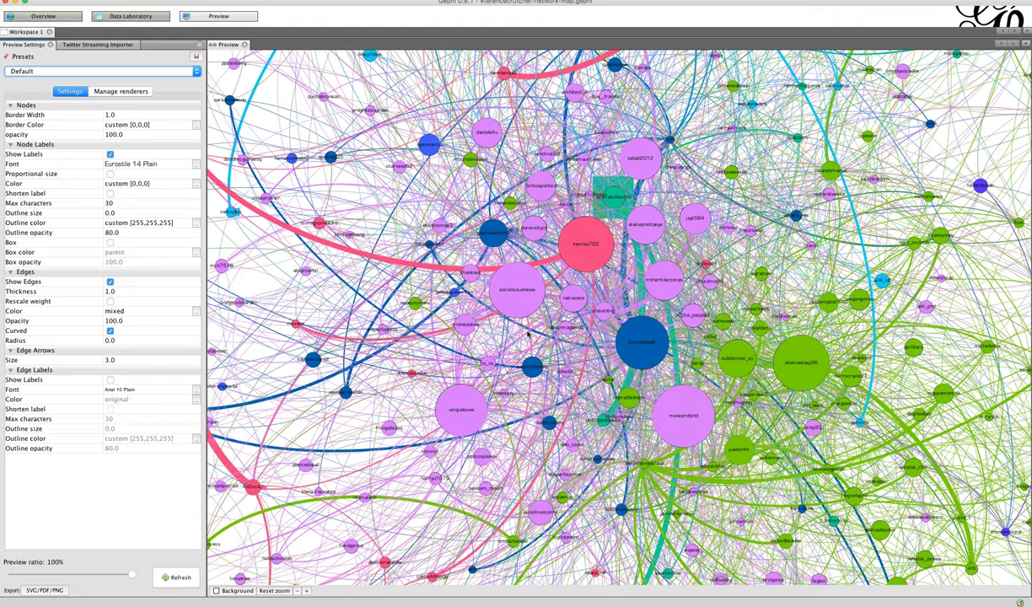
scroll(527, 334, "down", 3)
scroll(528, 335, "down", 3)
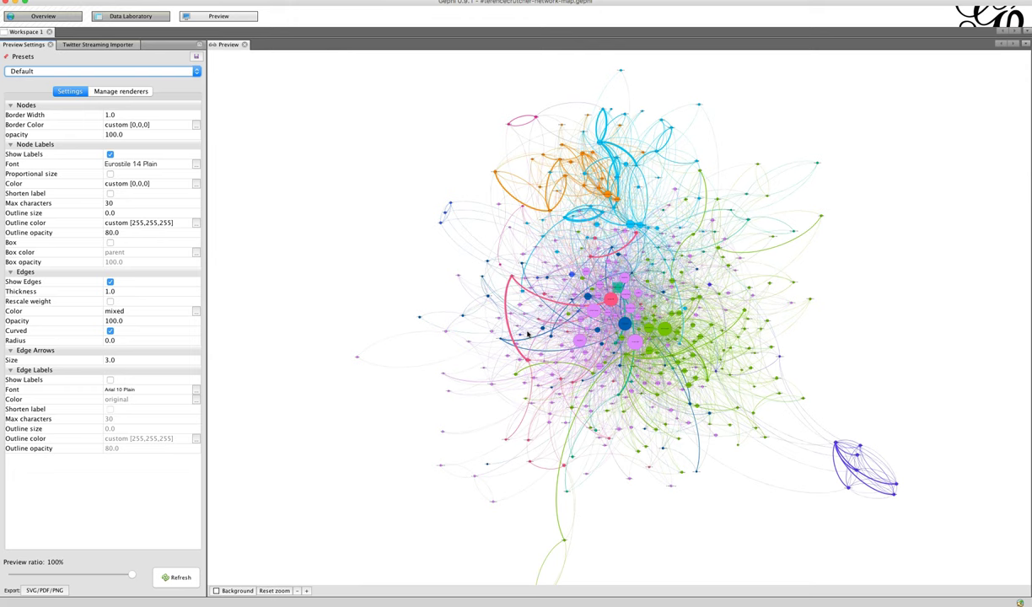
Start exporting the preview to the class-tests folder with the file name tc-out-degree-5-118
left_click(52, 590)
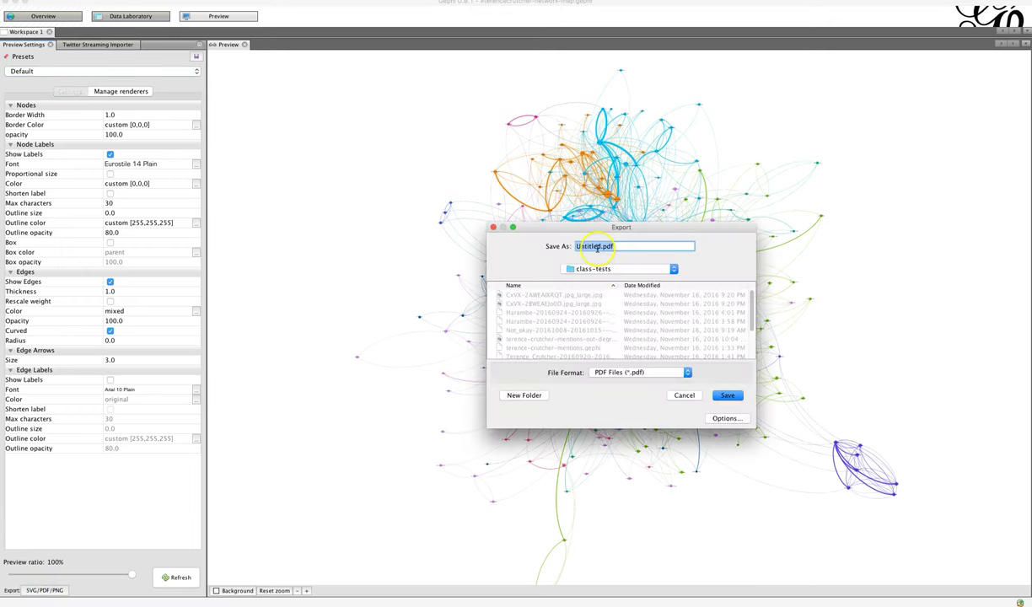
type("tc-outdegree")
key("BackSpace")
key("BackSpace")
key("BackSpace")
key("BackSpace")
key("BackSpace")
key("BackSpace")
type("-degree-5-118")
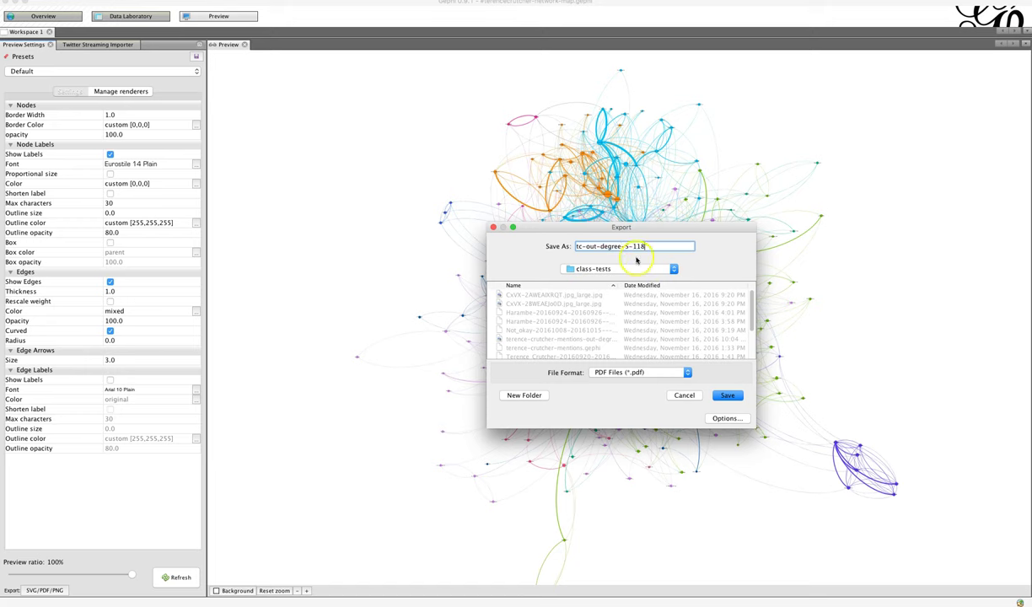
Choose PNG as the export format and decline to overwrite the existing Untitled.png
left_click(624, 372)
left_click(620, 383)
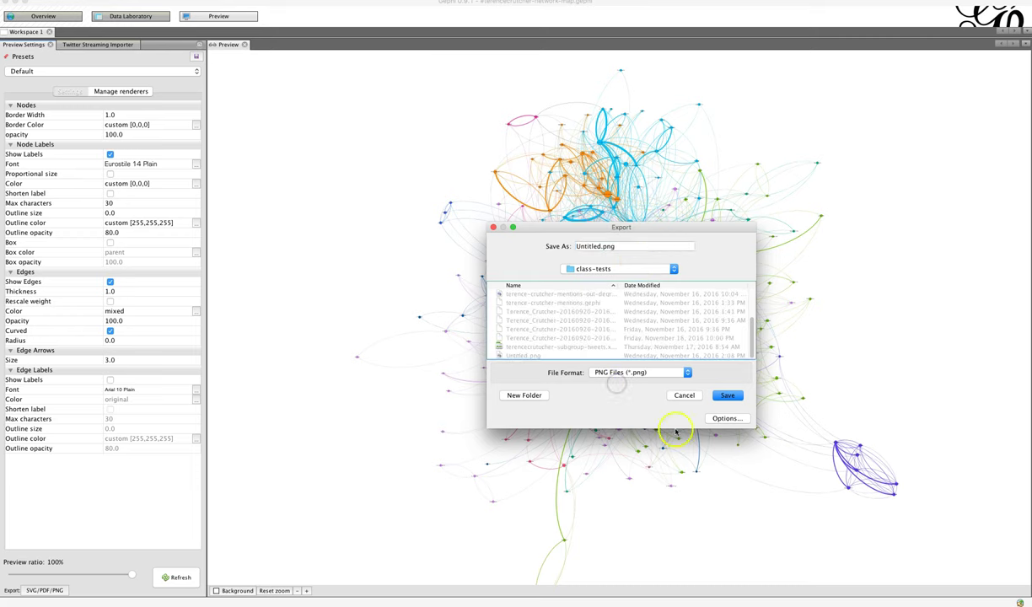
left_click(642, 375)
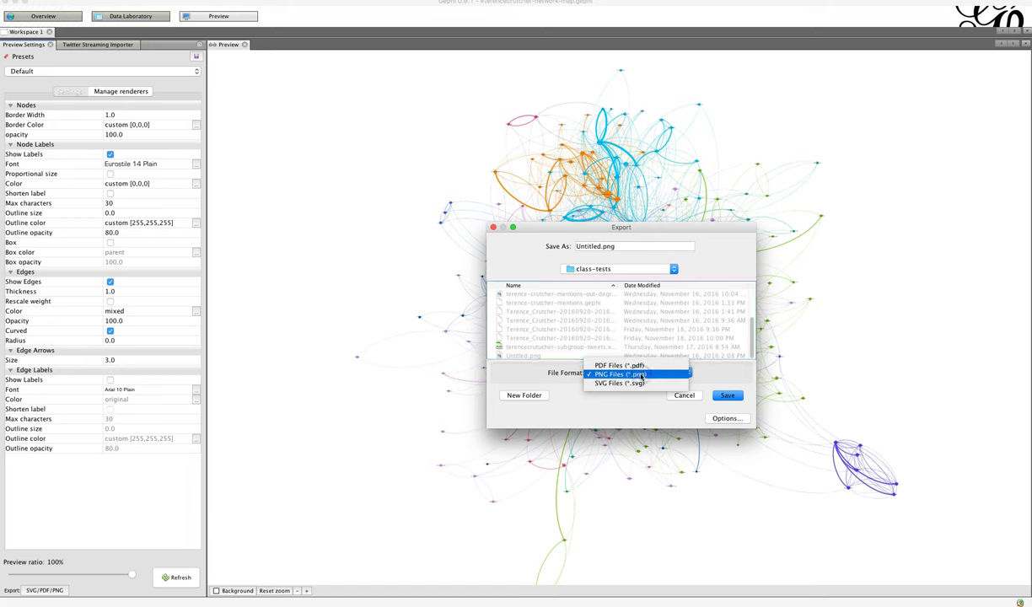
left_click(641, 374)
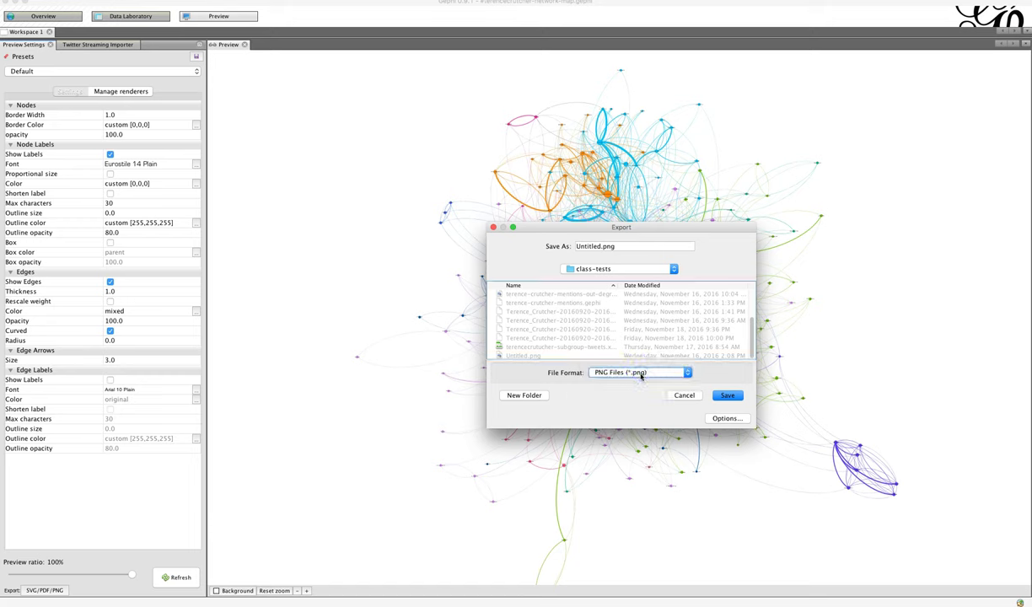
left_click(723, 396)
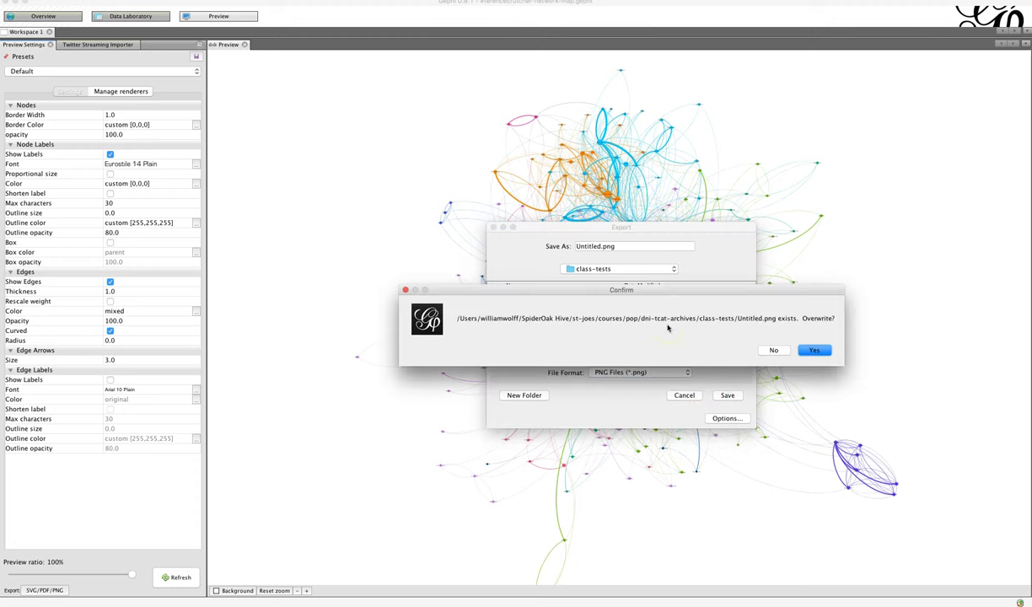
left_click(770, 351)
Name the PNG export tc-out-degree-5-118 and save it in the class-tests folder
left_click(608, 243)
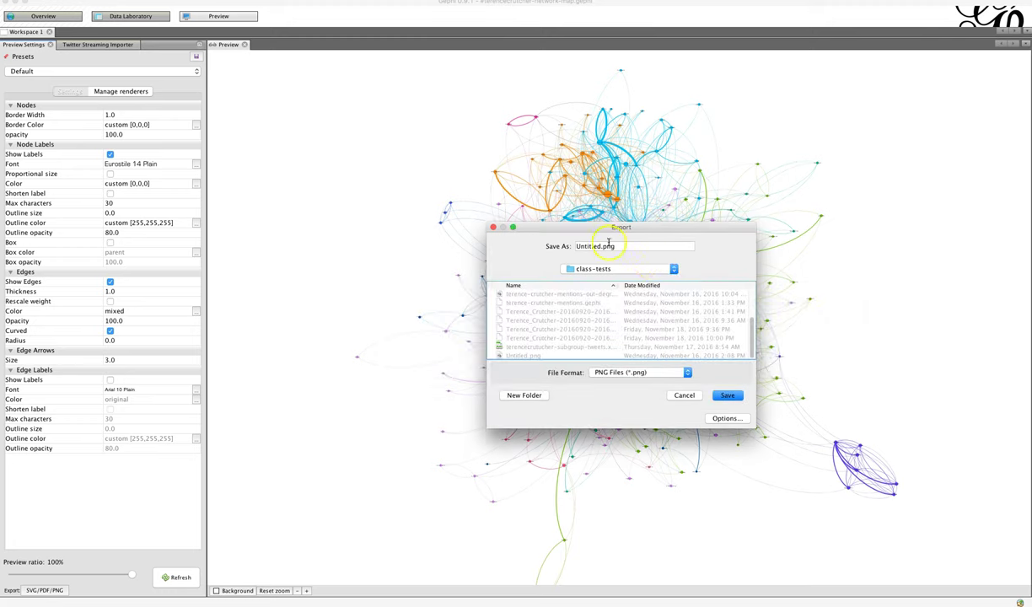
left_click_drag(608, 245, 531, 247)
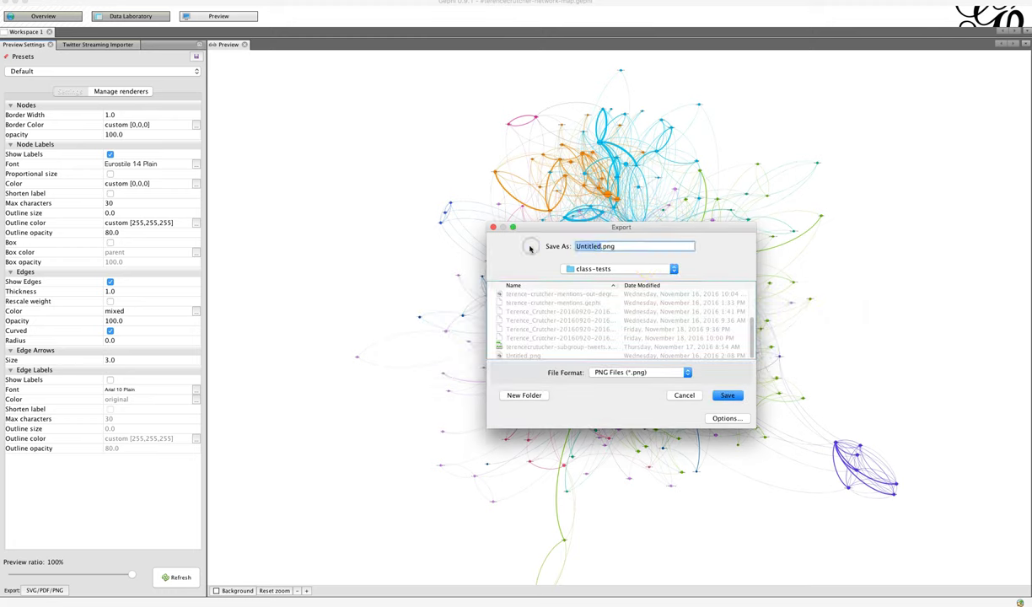
type("tc-ou-degree-")
key("Left")
key("Left")
key("Left")
key("Left")
key("Left")
key("Left")
key("Left")
key("Left")
type("t")
key("Right")
key("Right")
key("Right")
key("Right")
key("Right")
key("Right")
key("Right")
key("Right")
type("5-118")
left_click(717, 397)
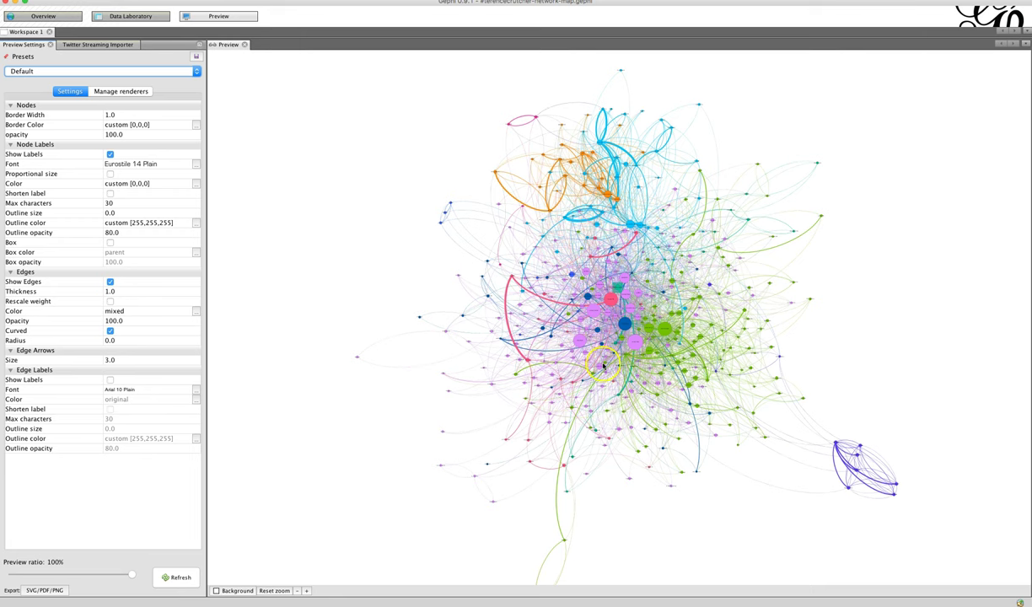
Return from the preview to the network's Overview
left_click(61, 17)
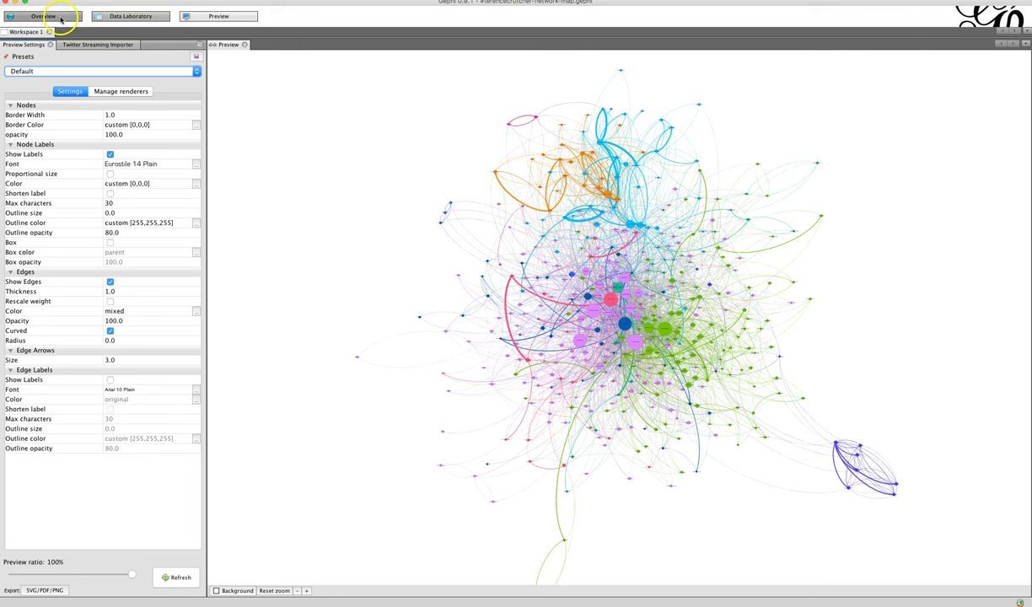